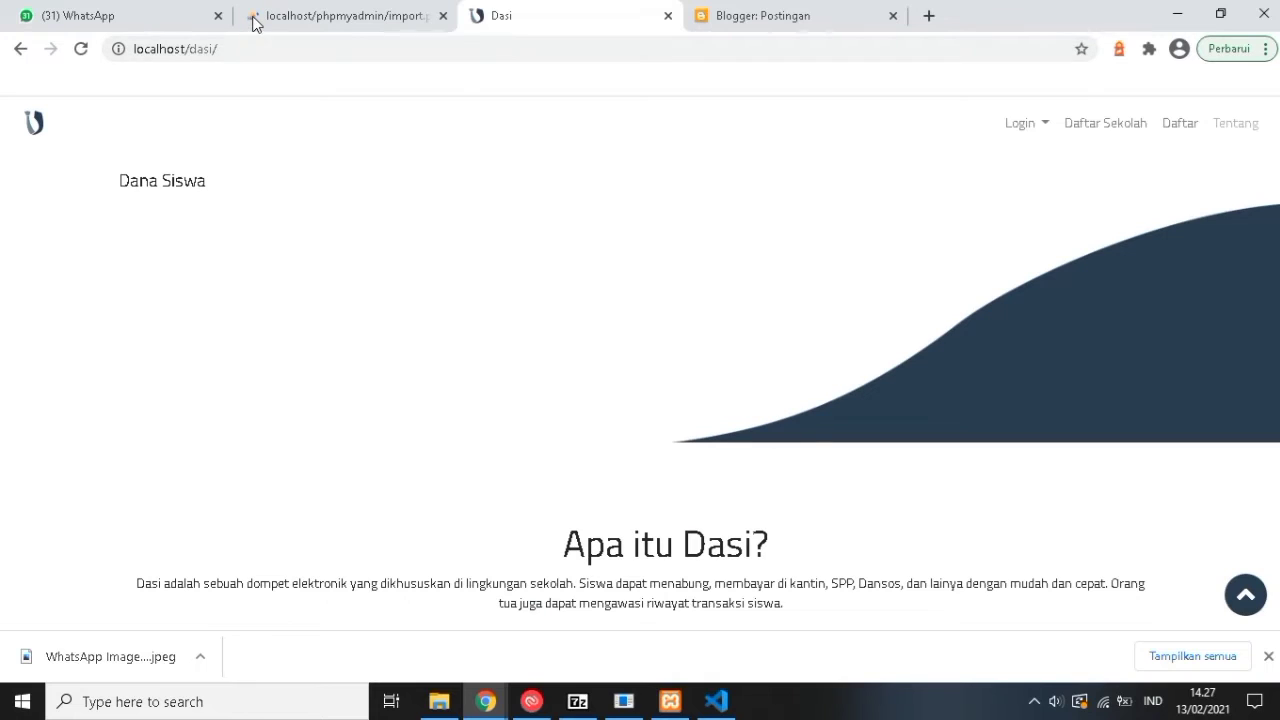
Check the phpMyAdmin import result, then scroll the Dasi home page down to Pendaftaran Sekolah.
key("ctrl+shift+Tab")
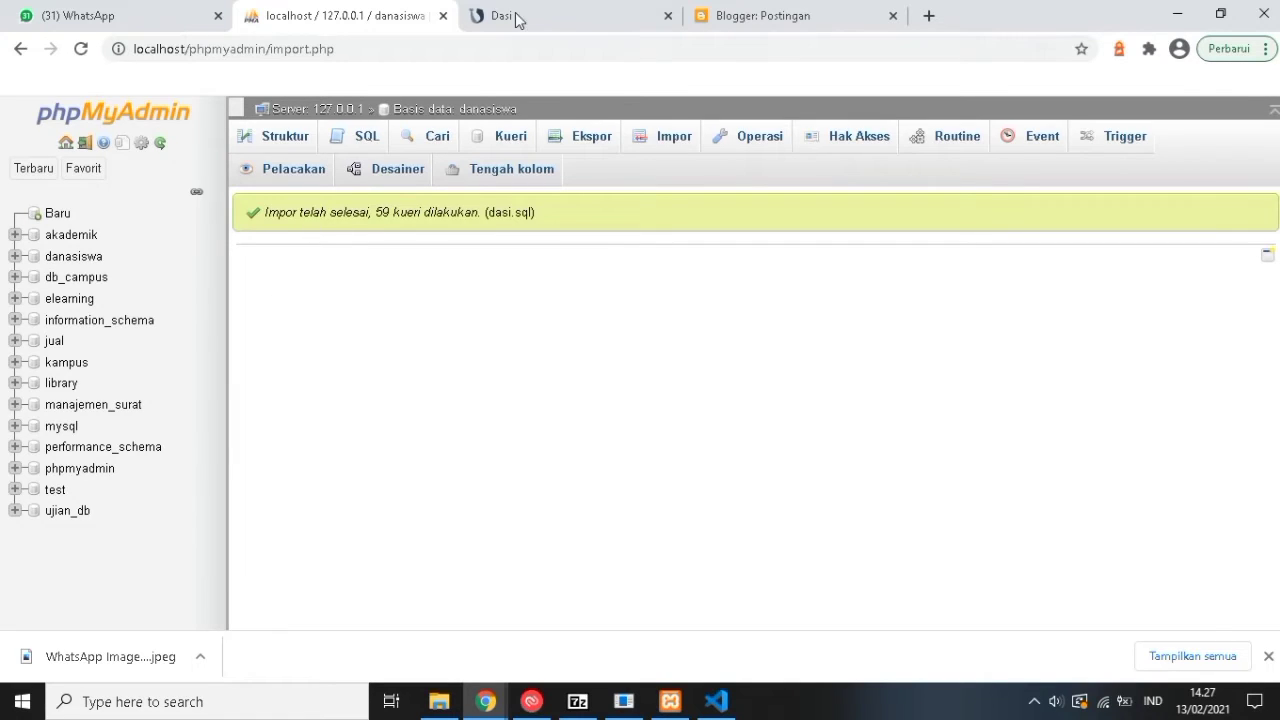
key("ctrl+Tab")
scroll(540, 365, "down", 3)
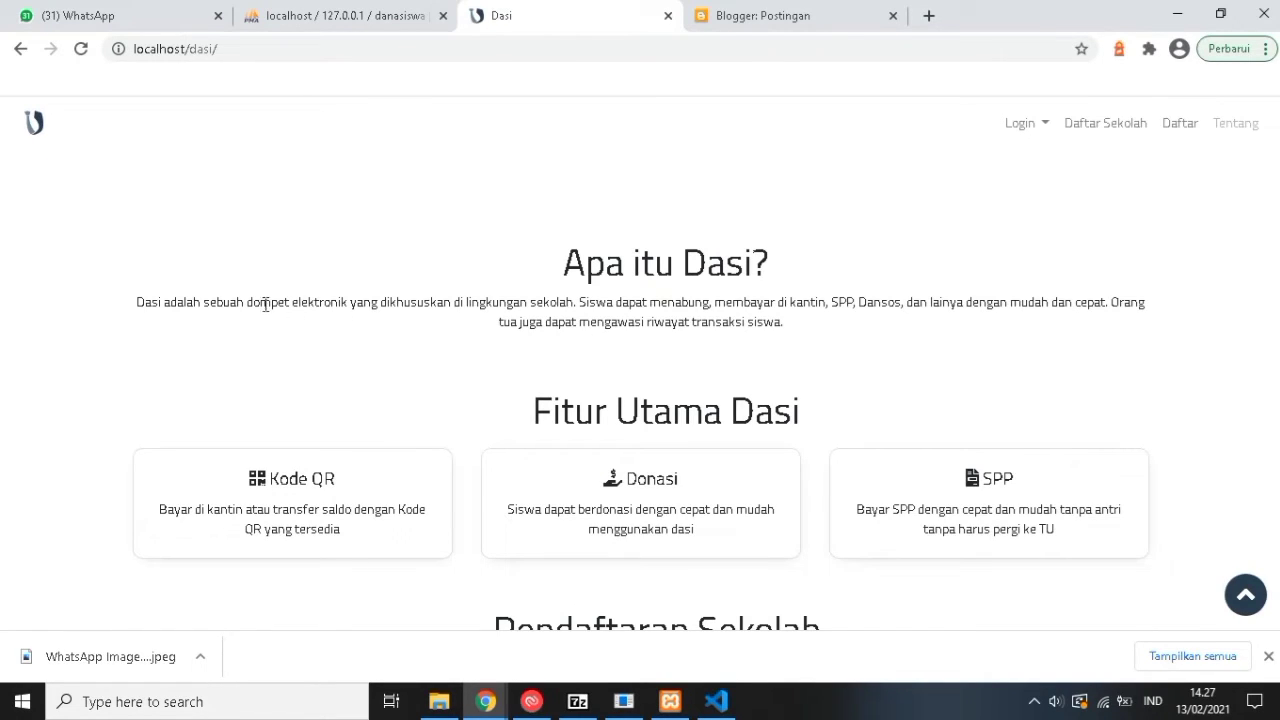
scroll(357, 363, "down", 1)
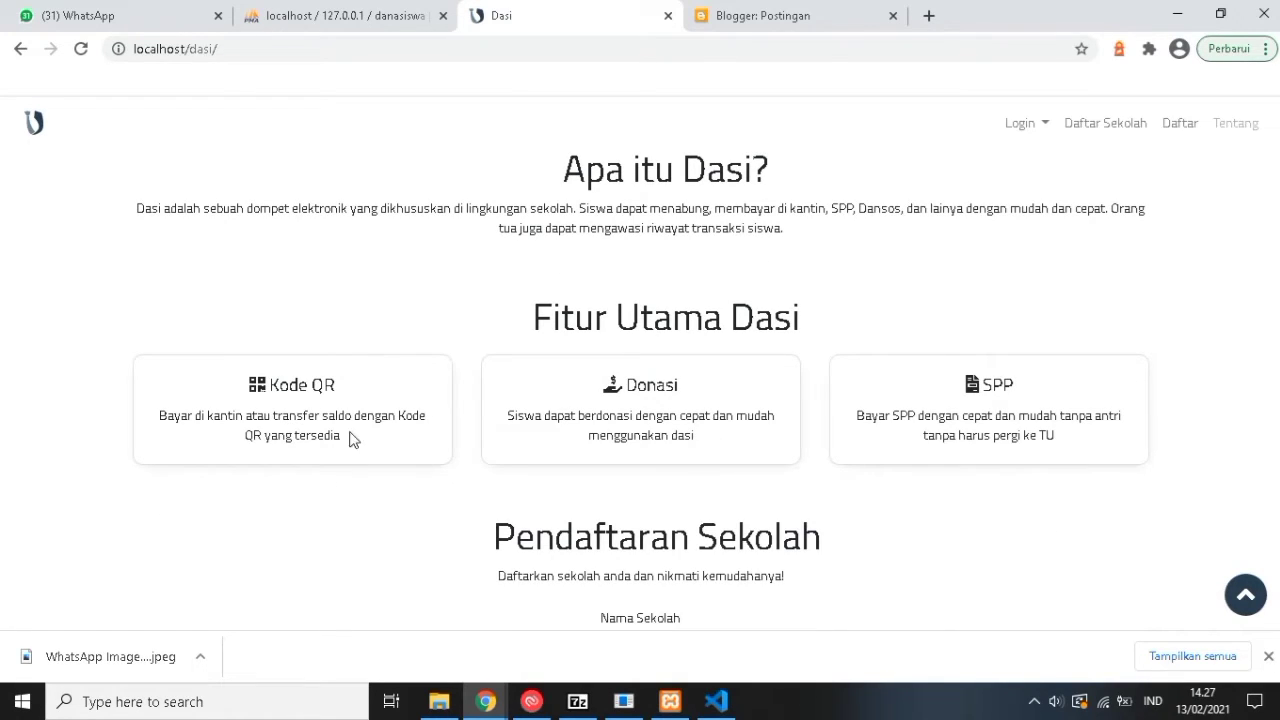
scroll(562, 422, "down", 1)
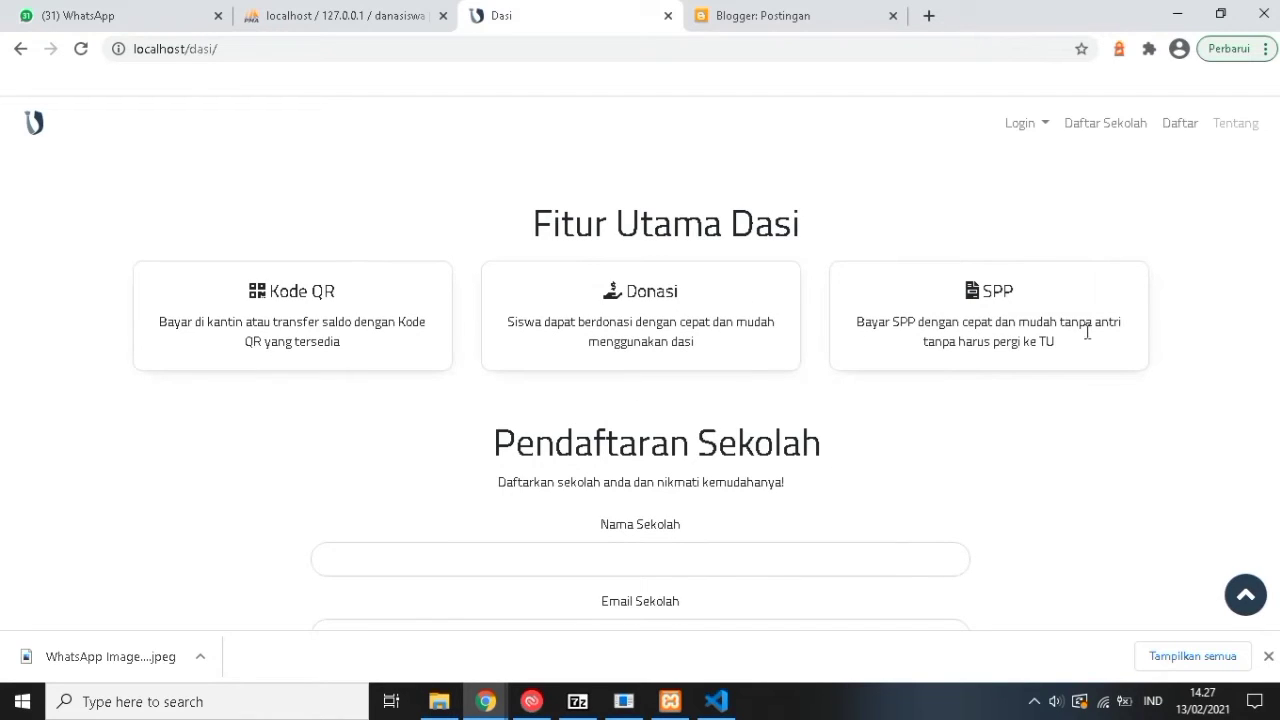
scroll(940, 377, "down", 1)
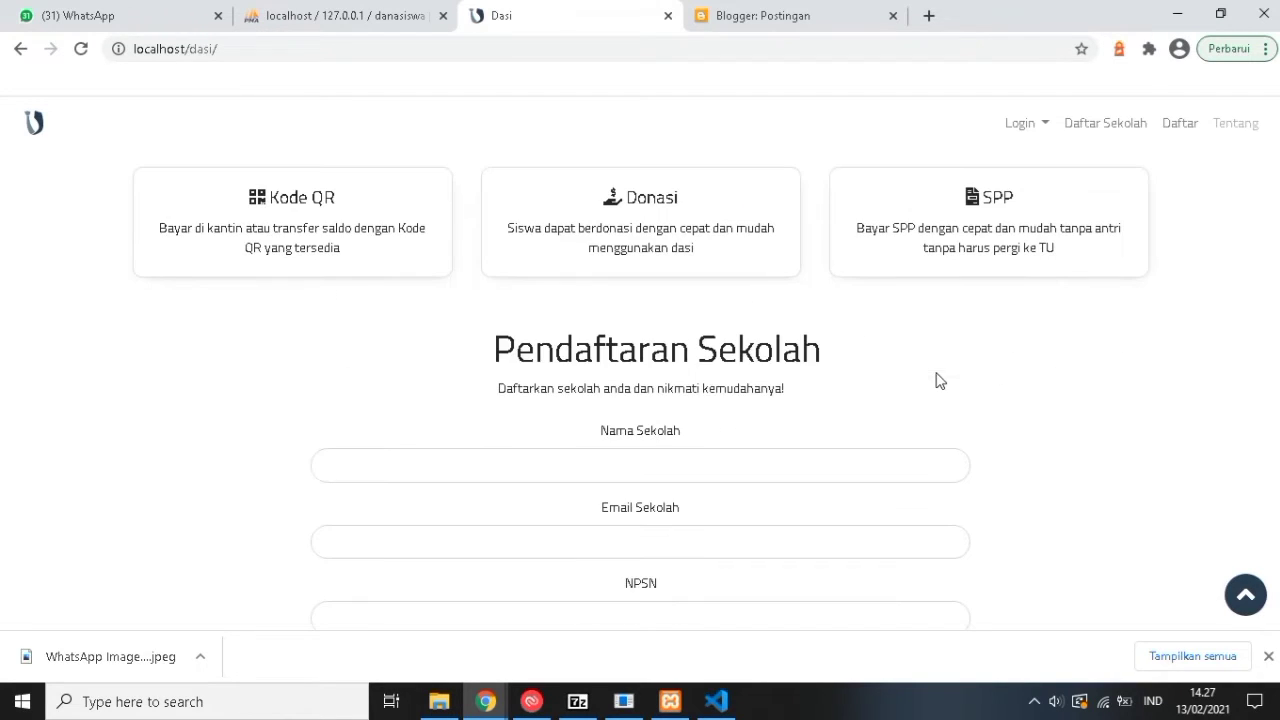
Enter the school name SMP 1 Cikuya, the school's e-mail address, and NPSN 1234.
scroll(622, 396, "down", 1)
left_click(618, 380)
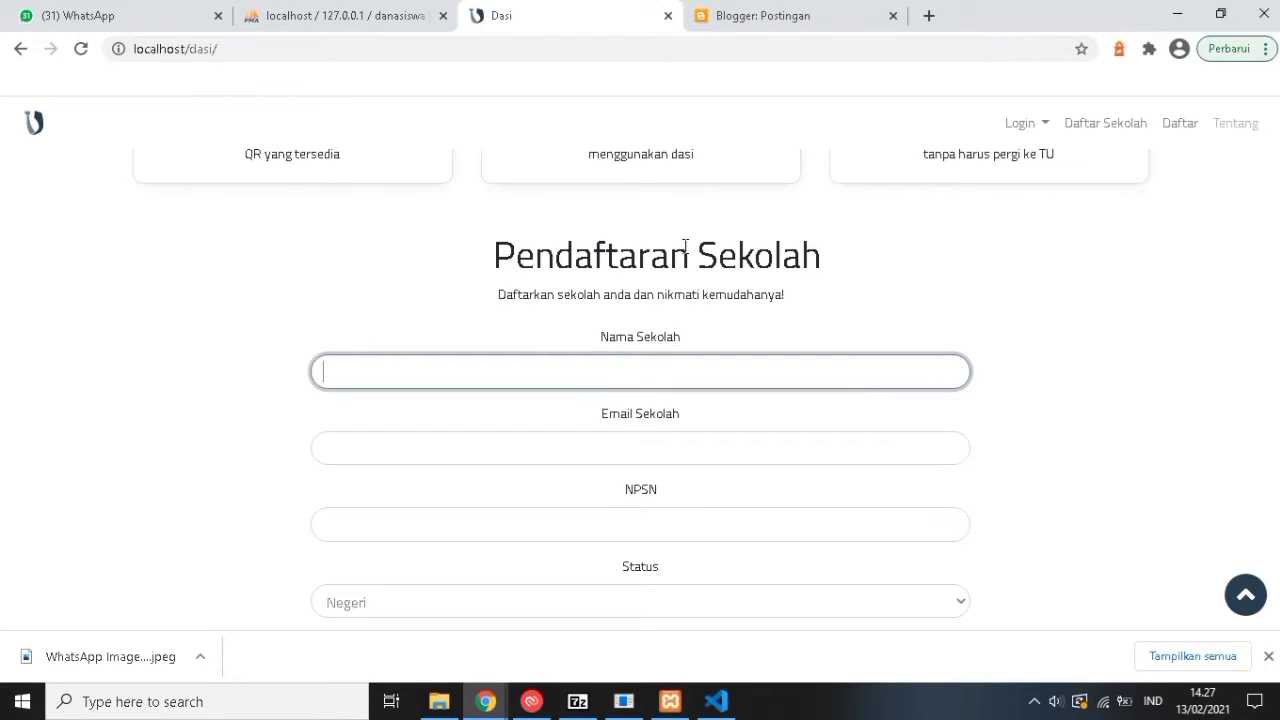
type("SMP 1 Cikuya")
left_click(602, 451)
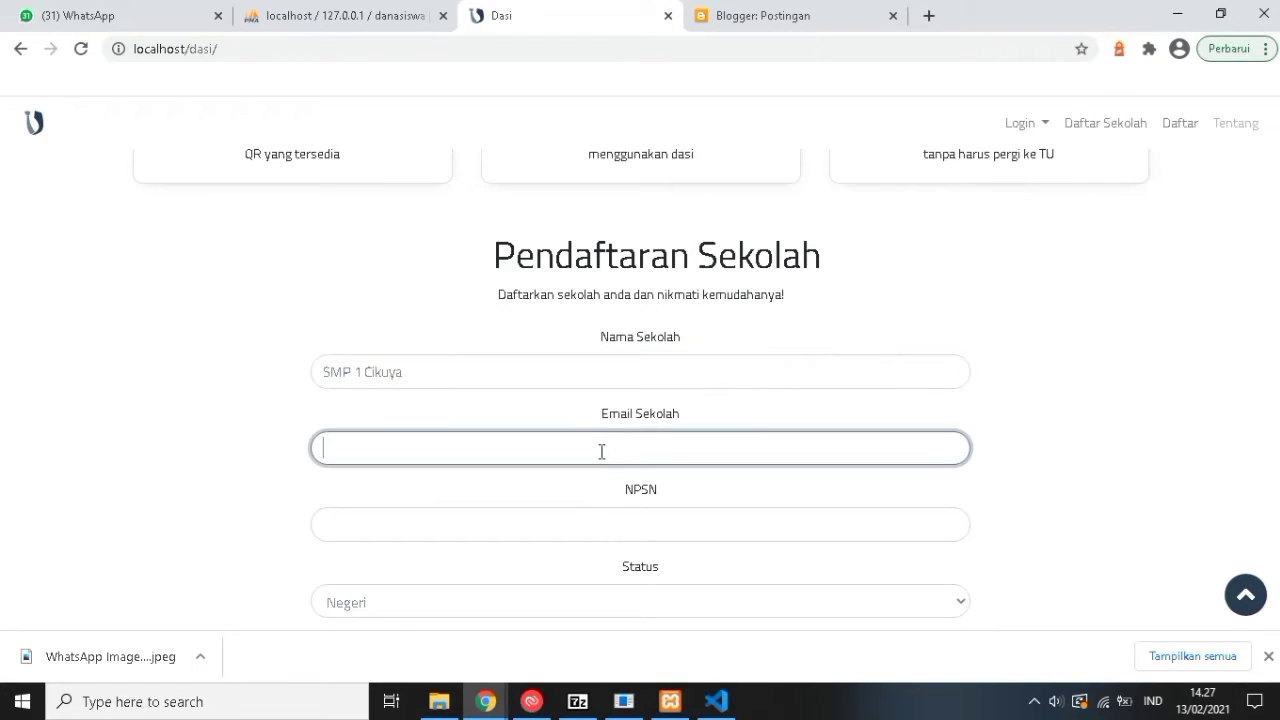
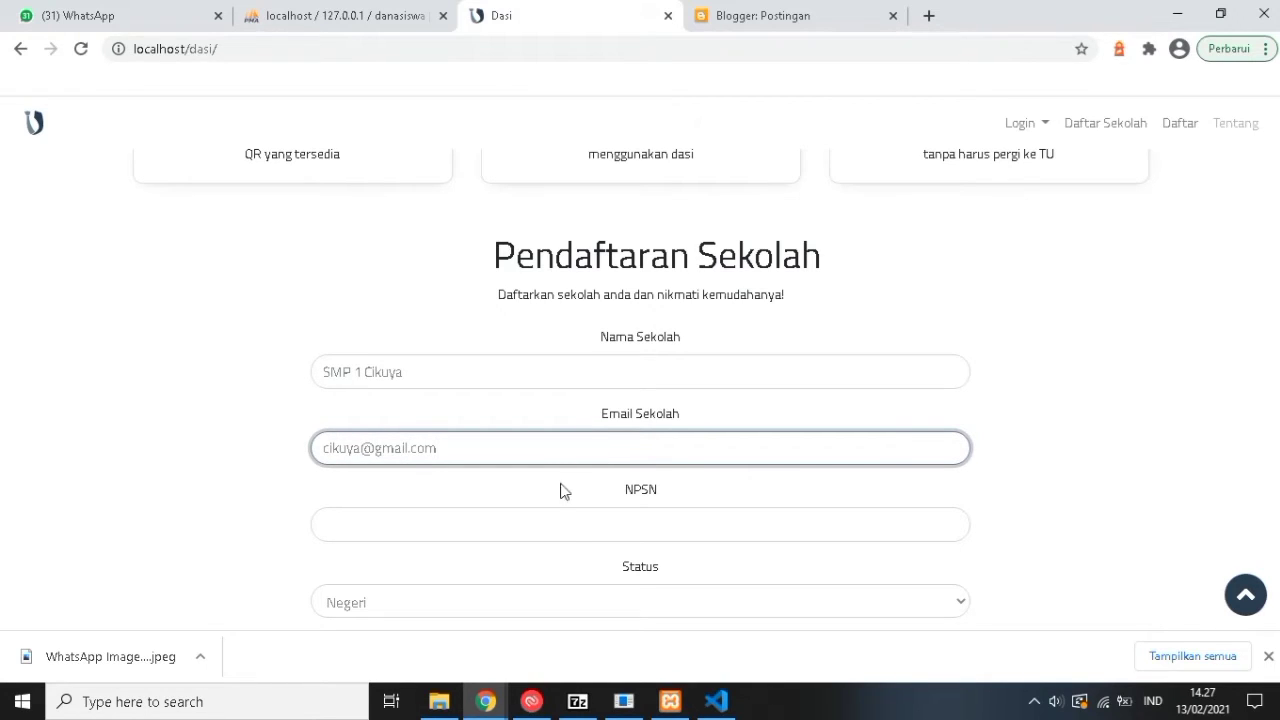
left_click(557, 529)
type("12")
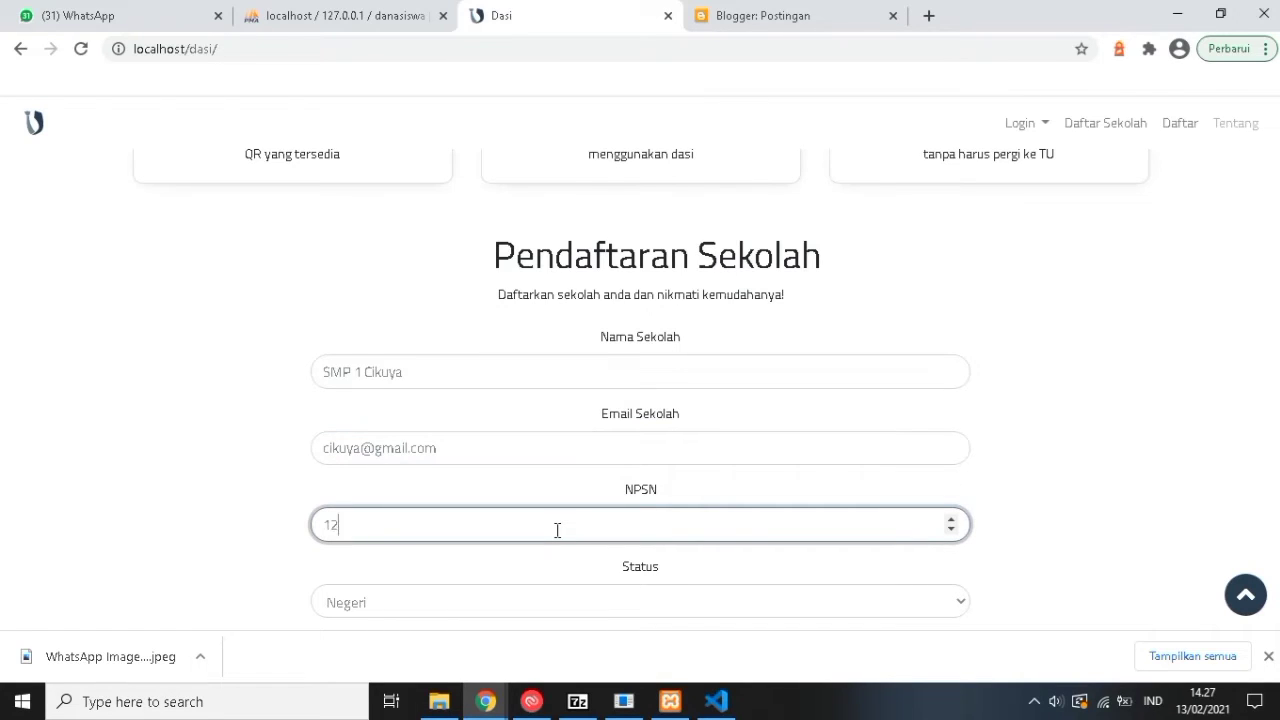
type("345678987")
Set the school status to Negeri and the education level to SMP.
scroll(555, 535, "down", 2)
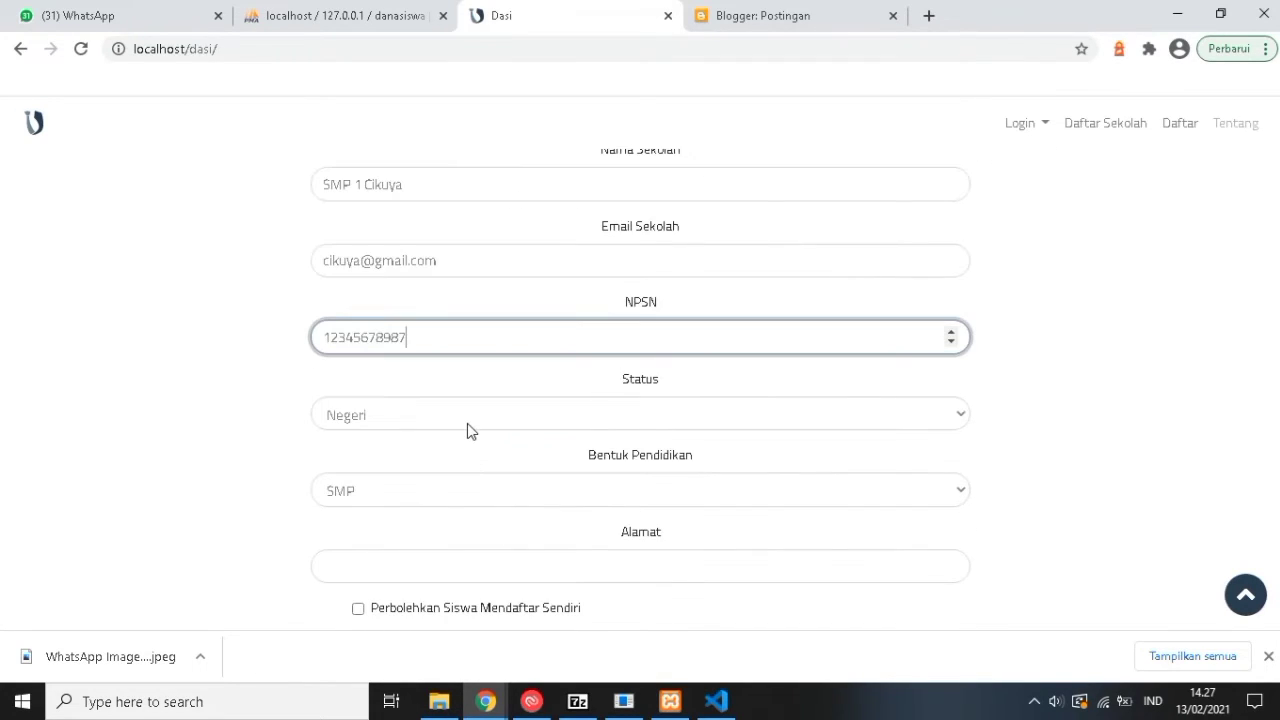
left_click(467, 423)
left_click(464, 445)
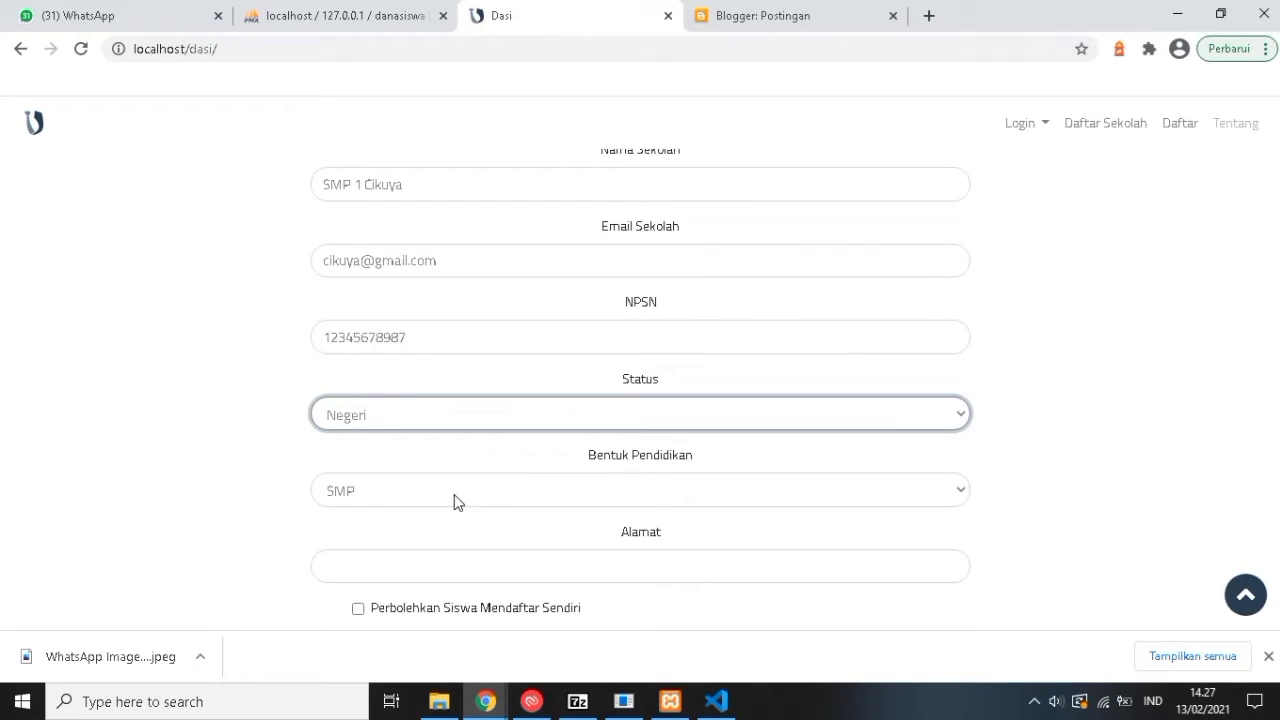
left_click(454, 495)
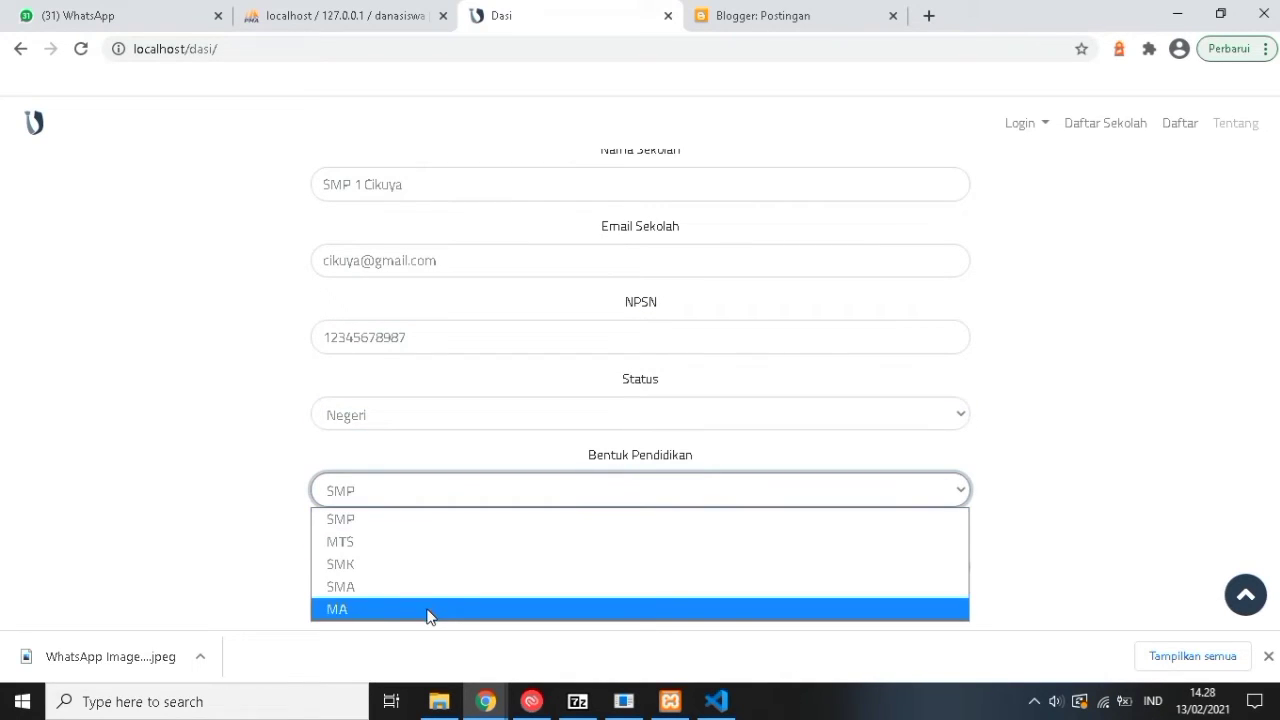
left_click(432, 518)
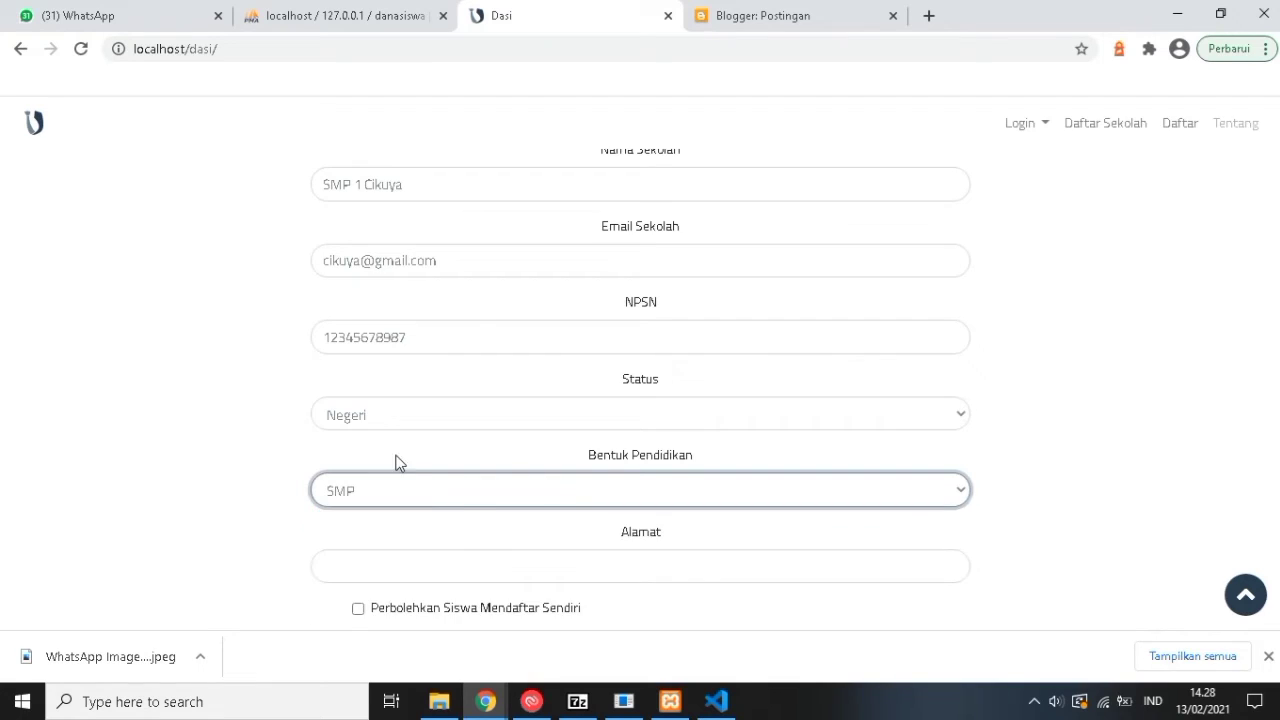
Enter the school's address, allow students to register themselves, and submit the registration.
scroll(487, 483, "down", 1)
left_click(487, 481)
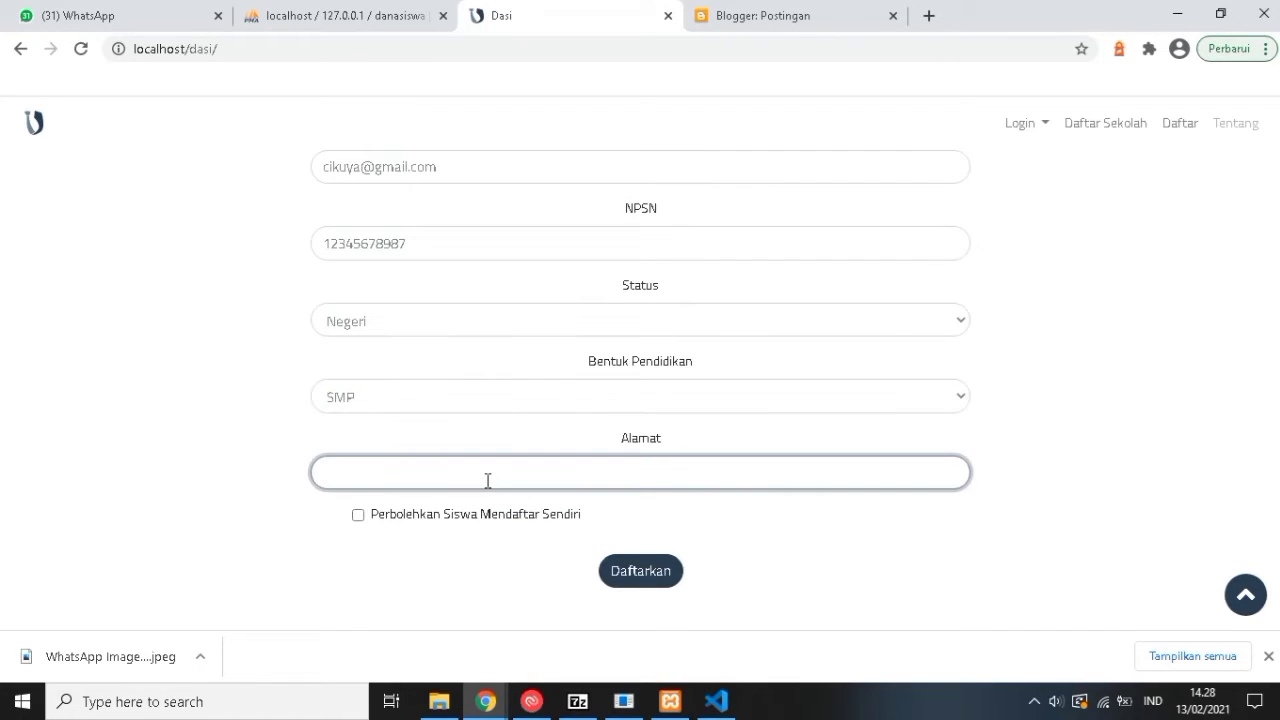
type("Kp Cikuya, Kecamatan Pa")
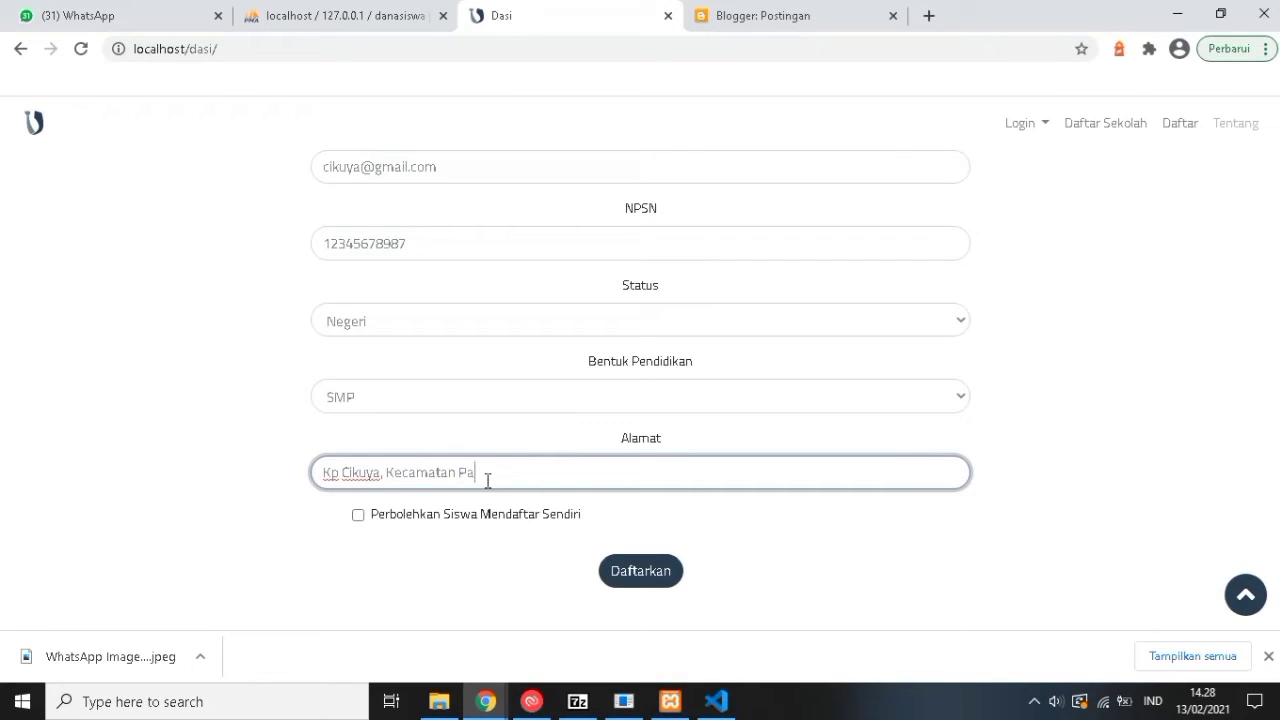
type("gaden Subang")
left_click(357, 515)
scroll(410, 561, "down", 4)
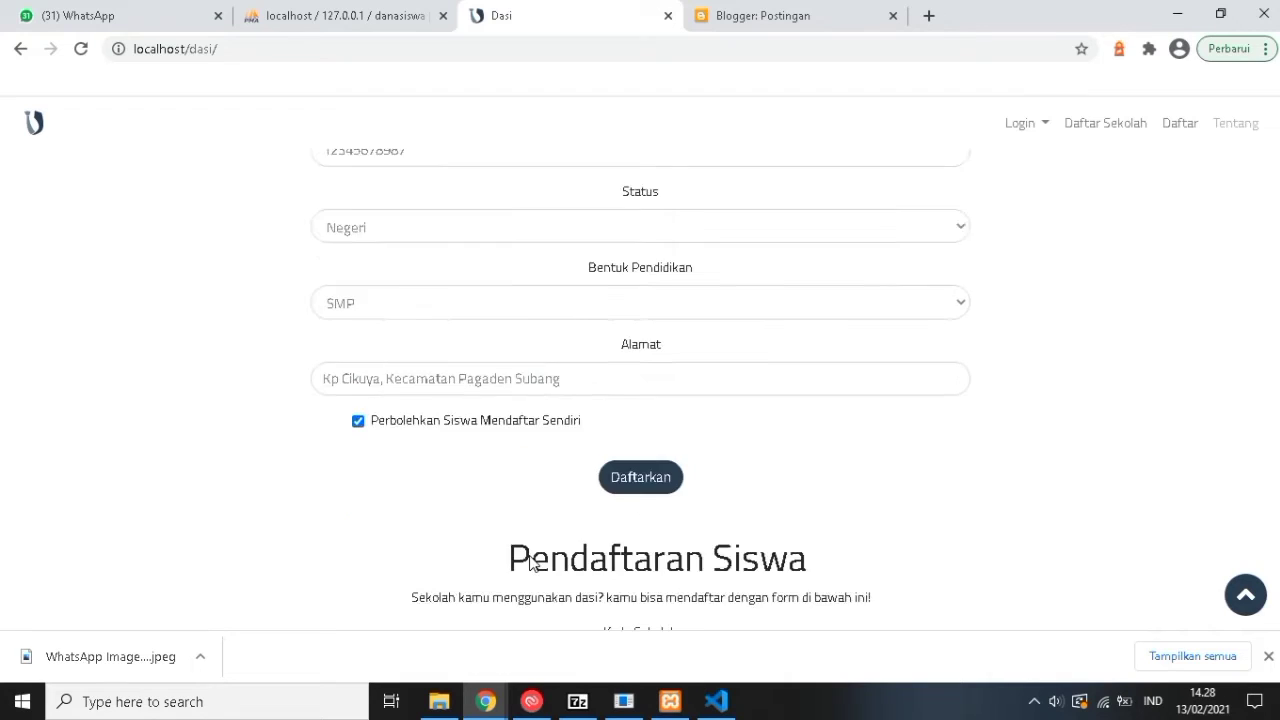
scroll(620, 255, "up", 1)
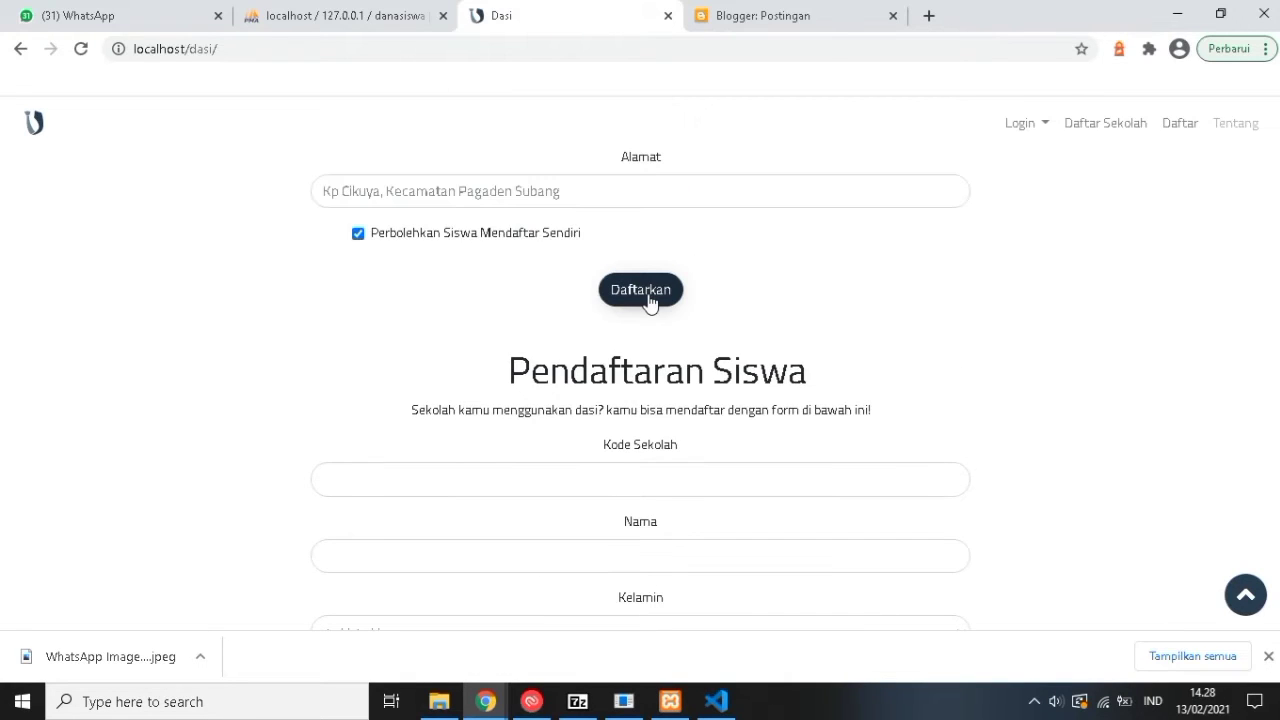
left_click(651, 298)
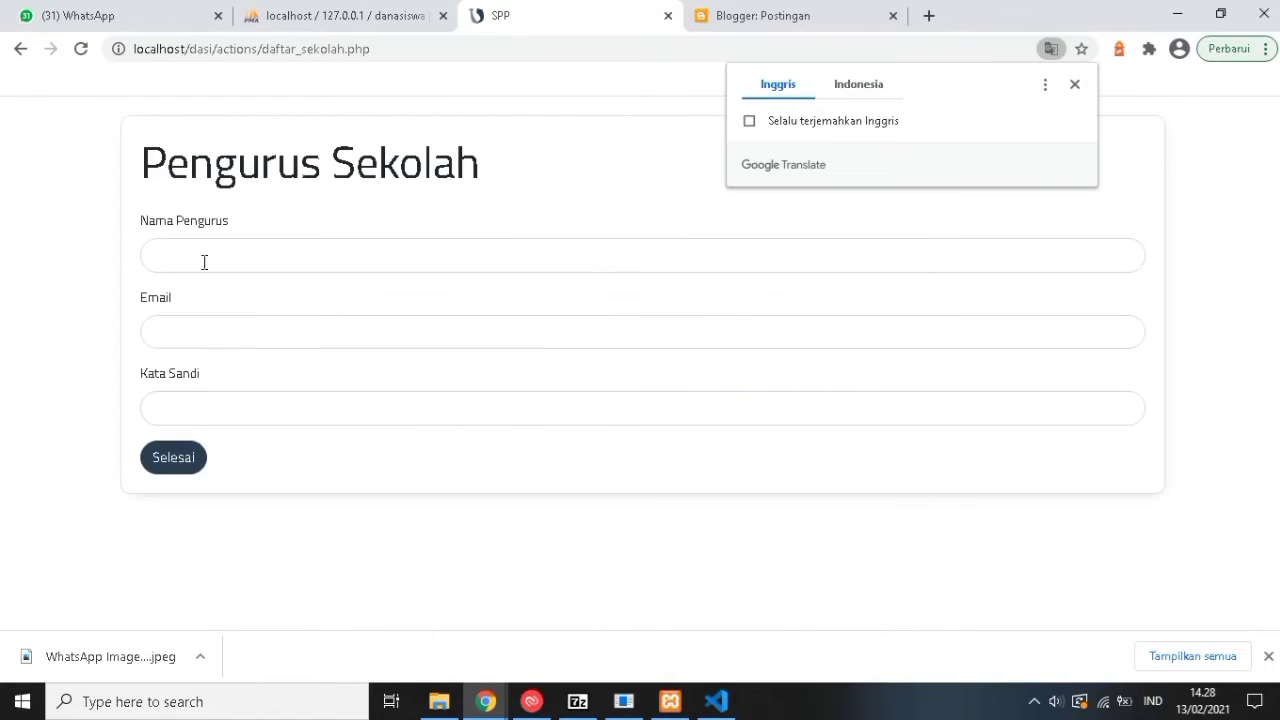
Enter the administrator's name, keep the autofilled e-mail and password, and finish with Selesai.
left_click(204, 262)
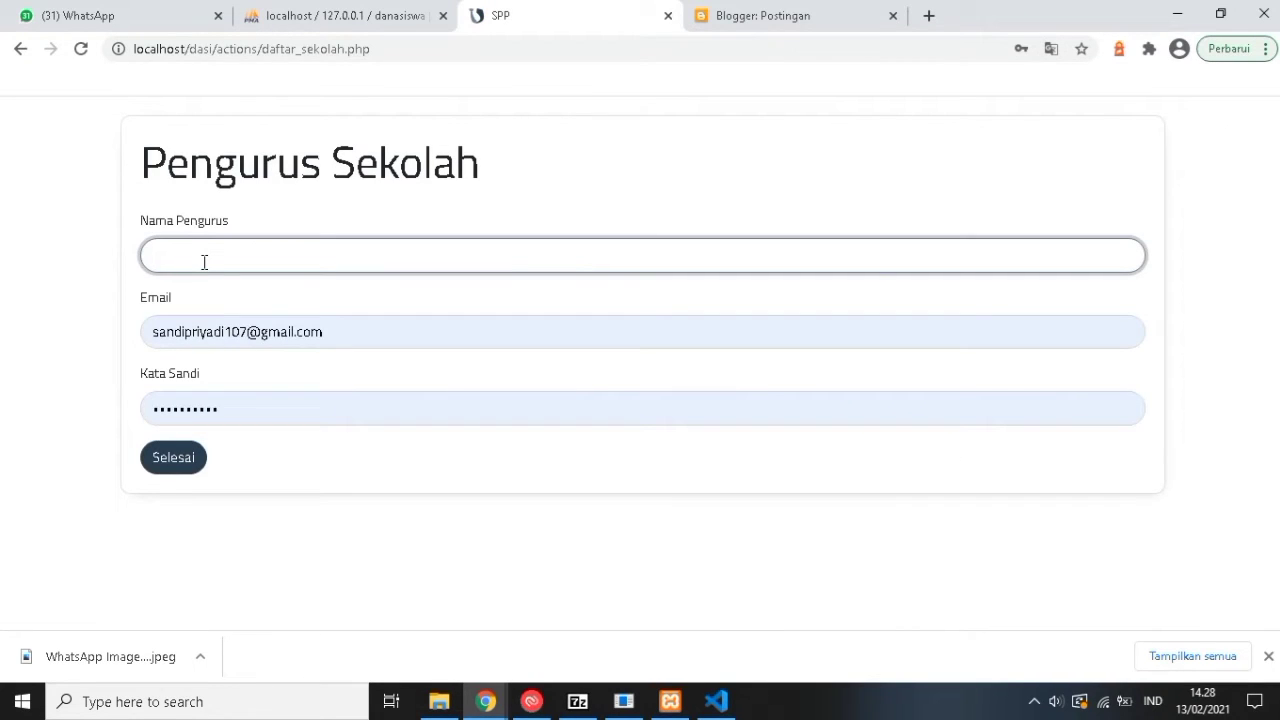
type("candil Code")
left_click(248, 333)
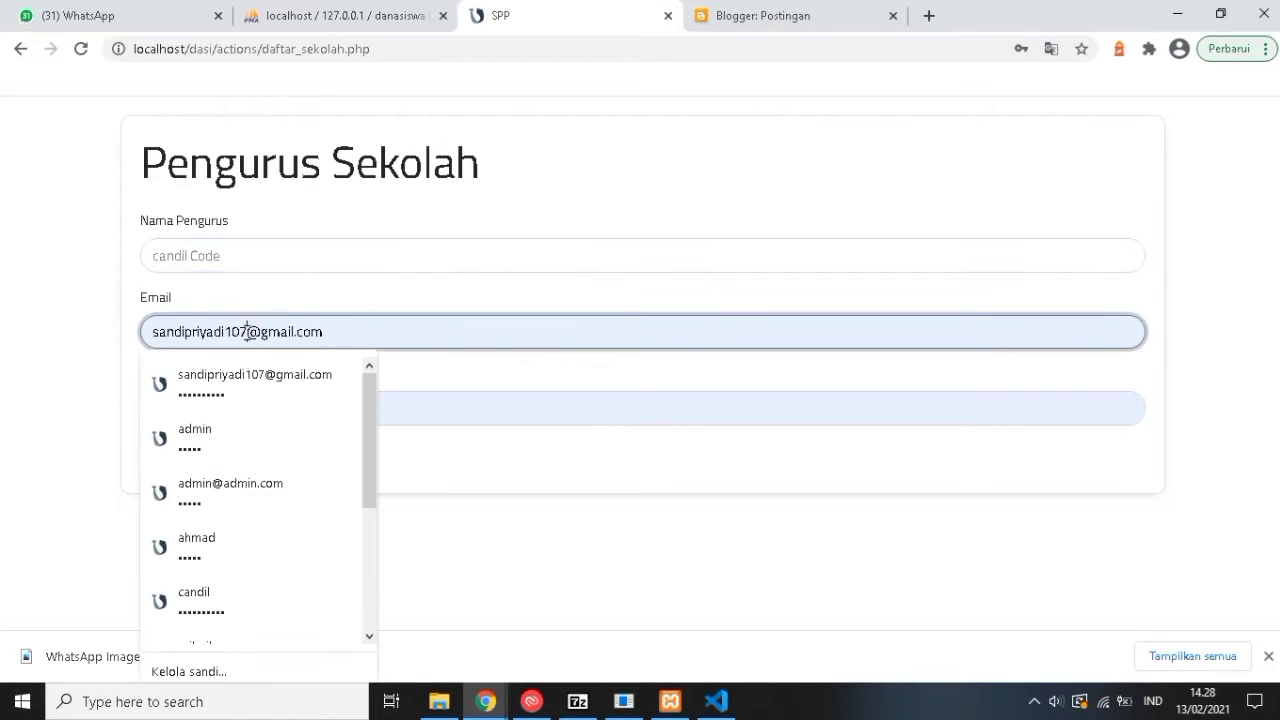
left_click(104, 292)
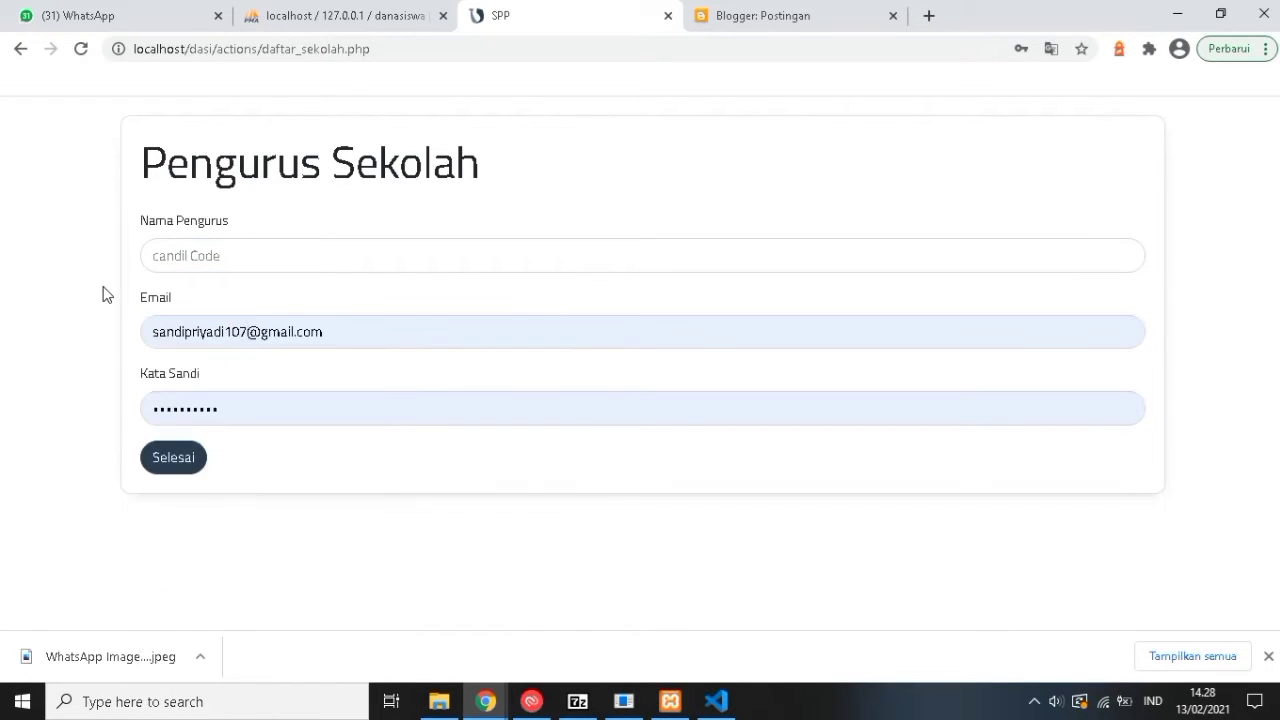
left_click(190, 412)
left_click(104, 406)
left_click(188, 459)
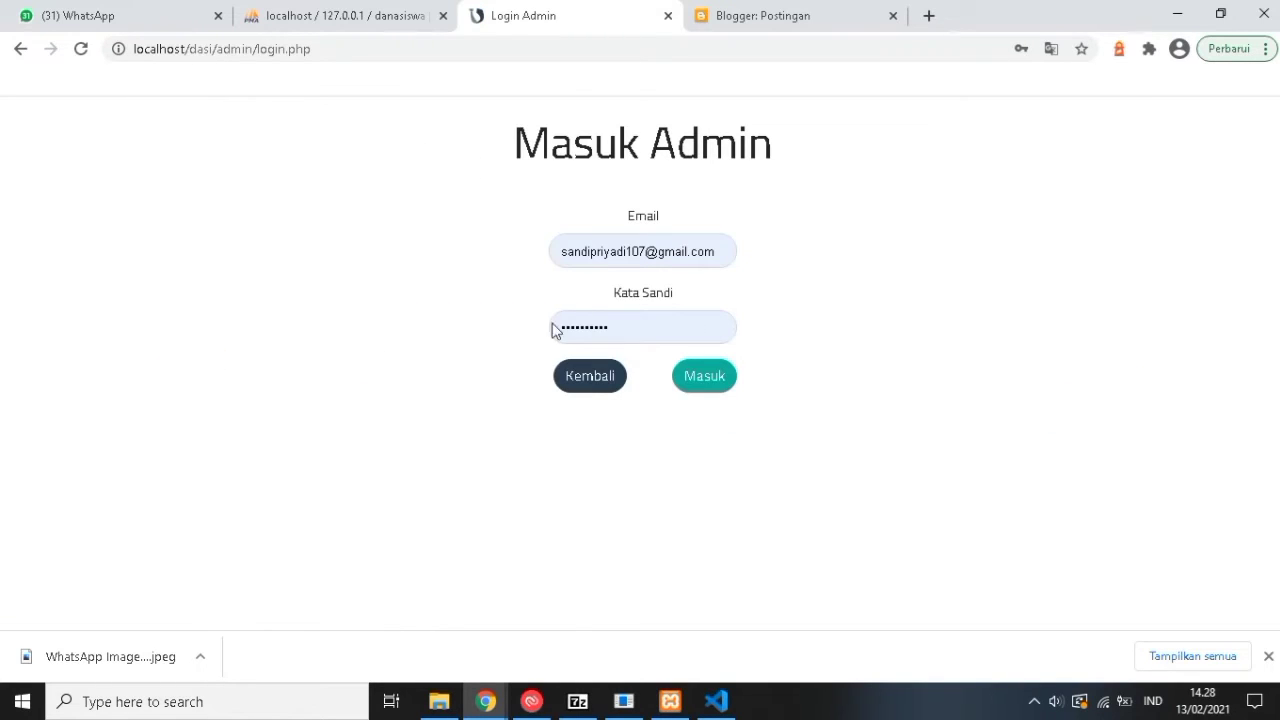
Log in with the saved admin credentials and open the Siswa student list.
left_click(584, 258)
left_click(469, 275)
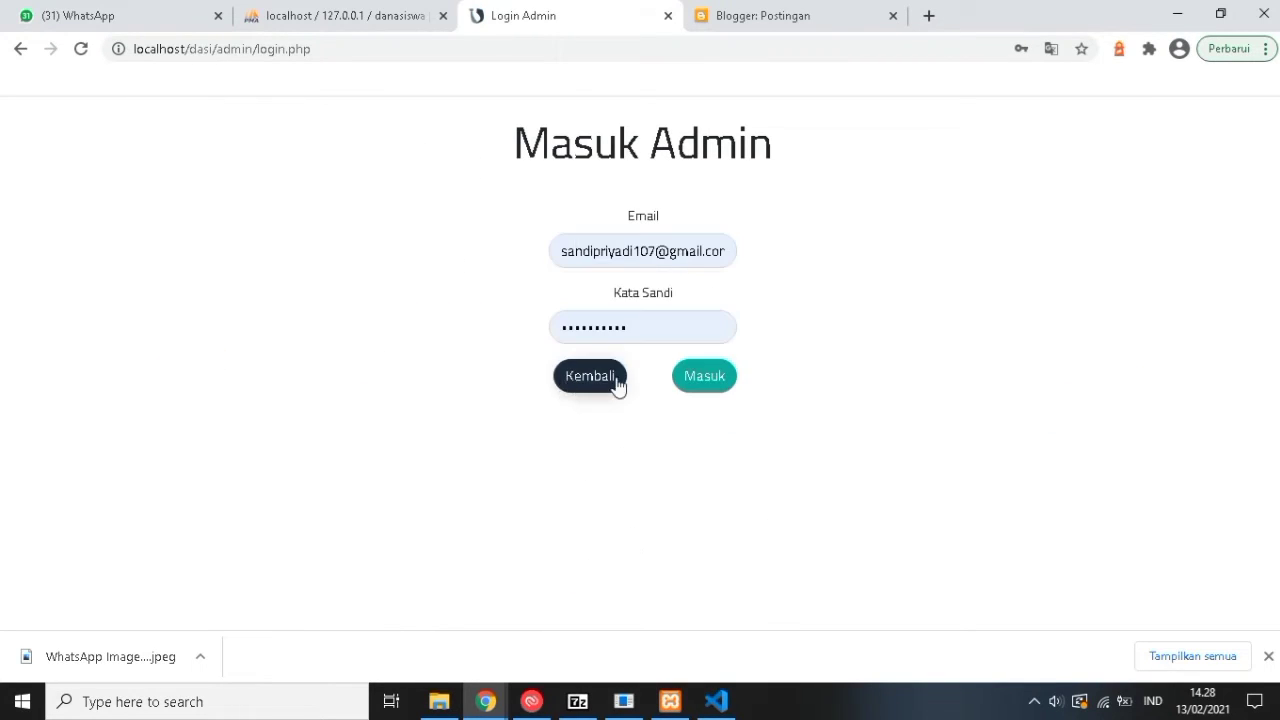
left_click(703, 389)
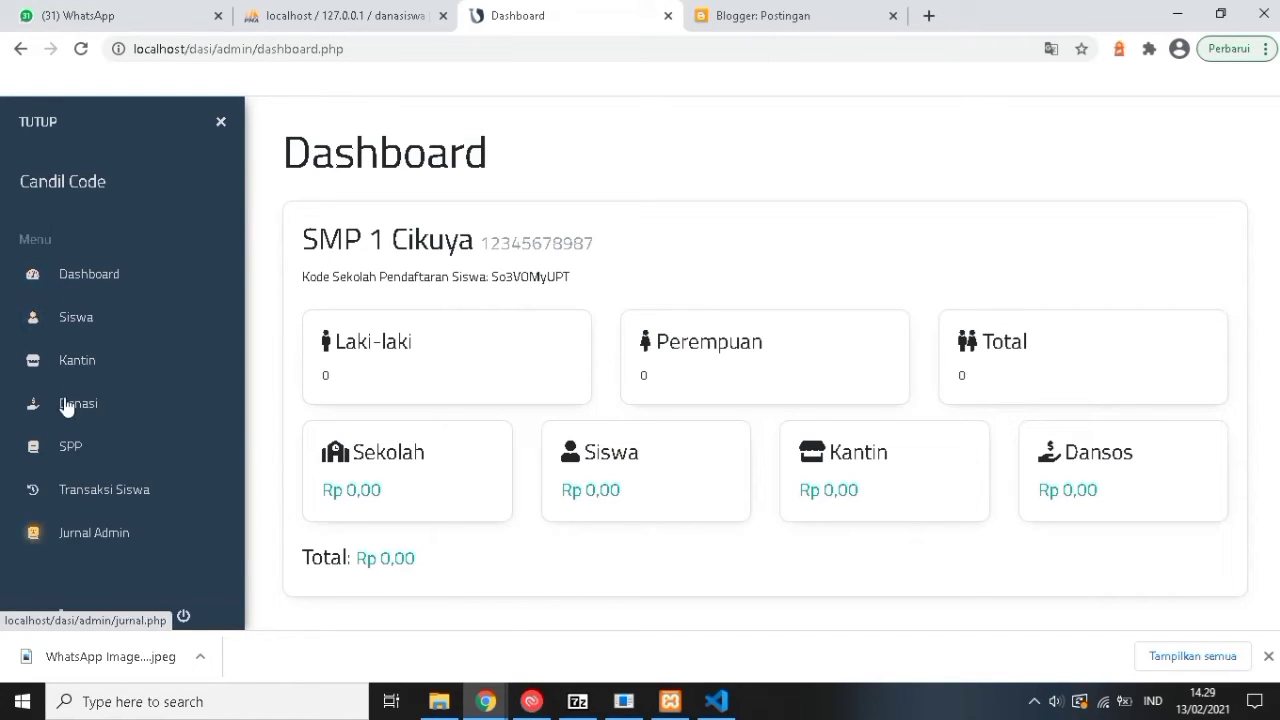
left_click(79, 318)
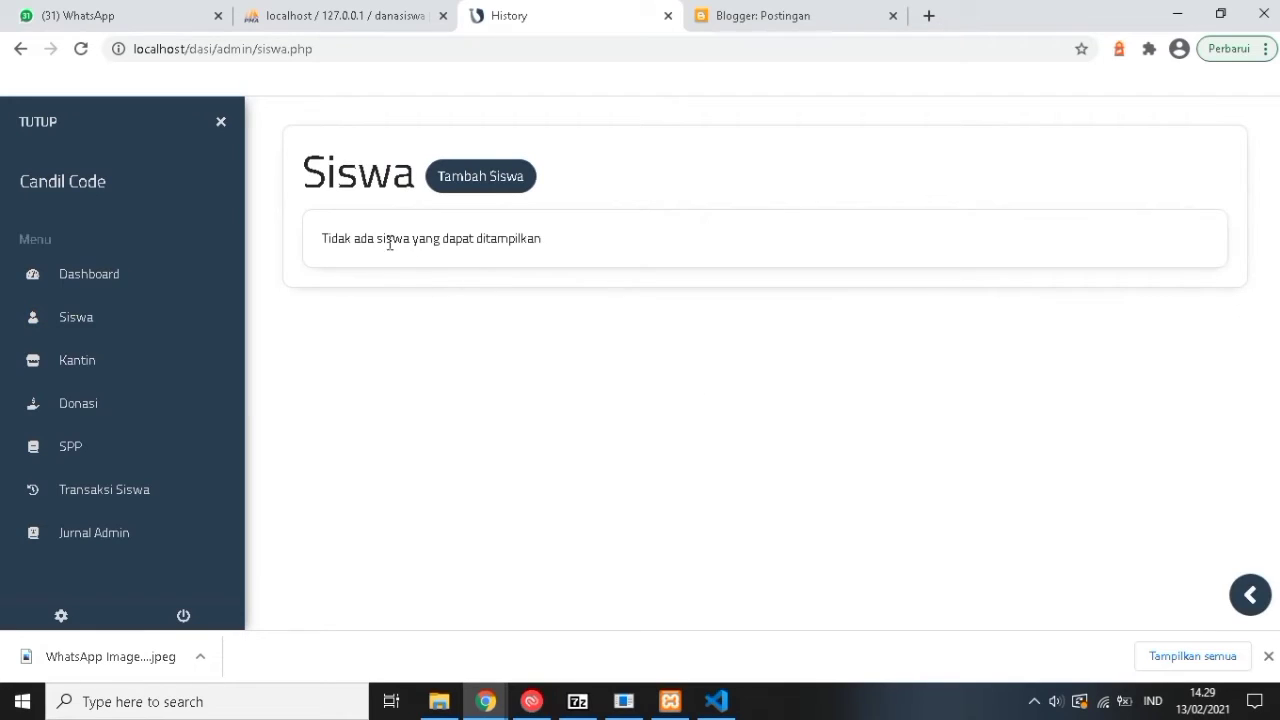
Open the add-student form and enter the student's name, e-mail, class 9 and NISN.
left_click(490, 190)
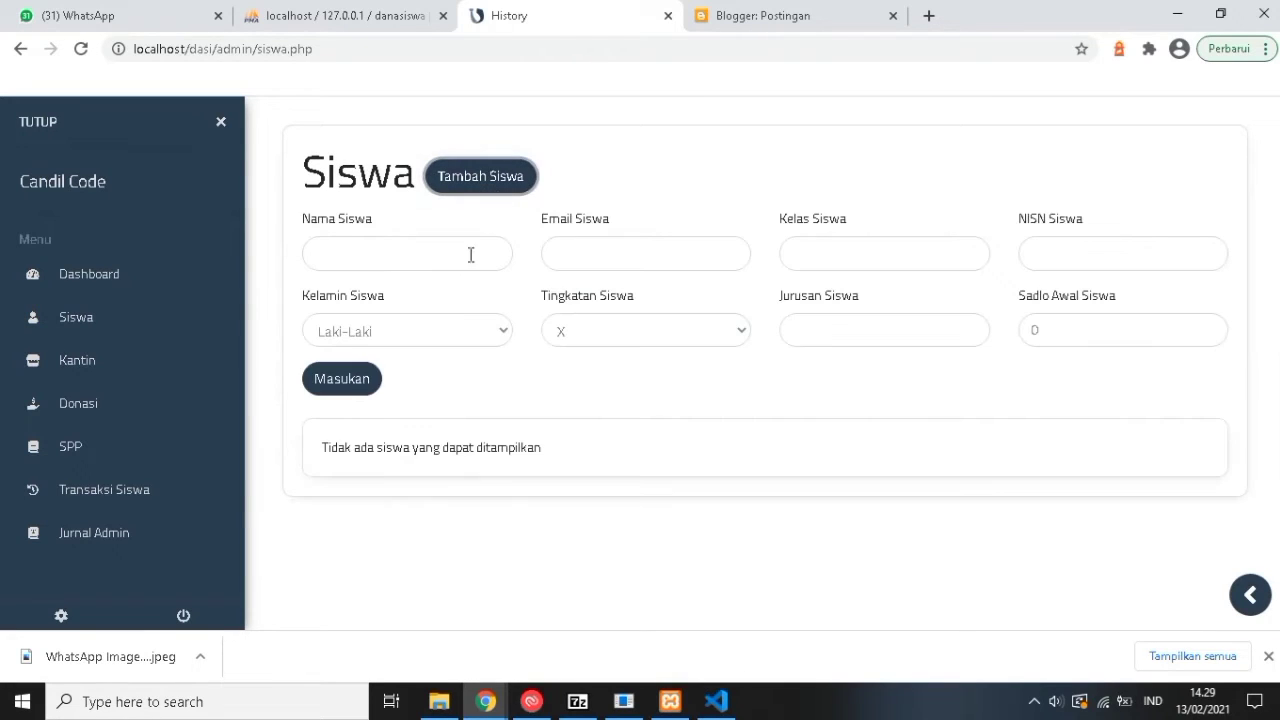
left_click(390, 253)
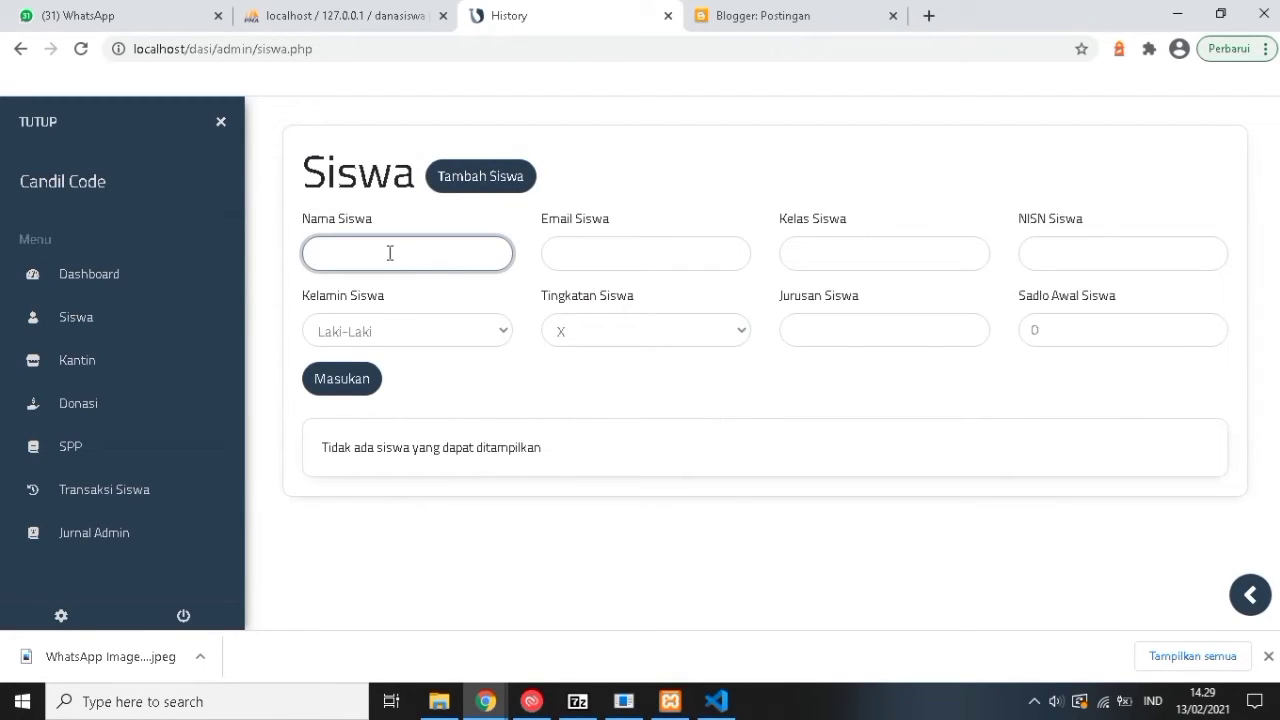
type("Candil Kuya")
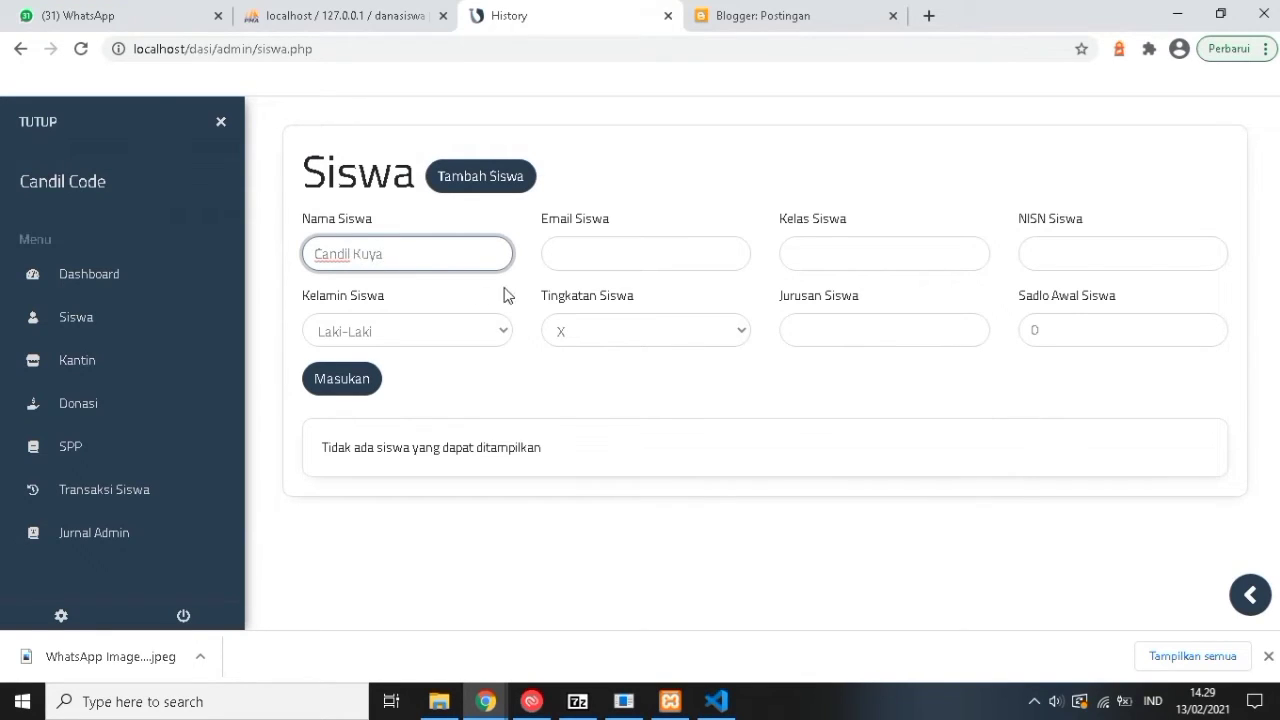
left_click(566, 257)
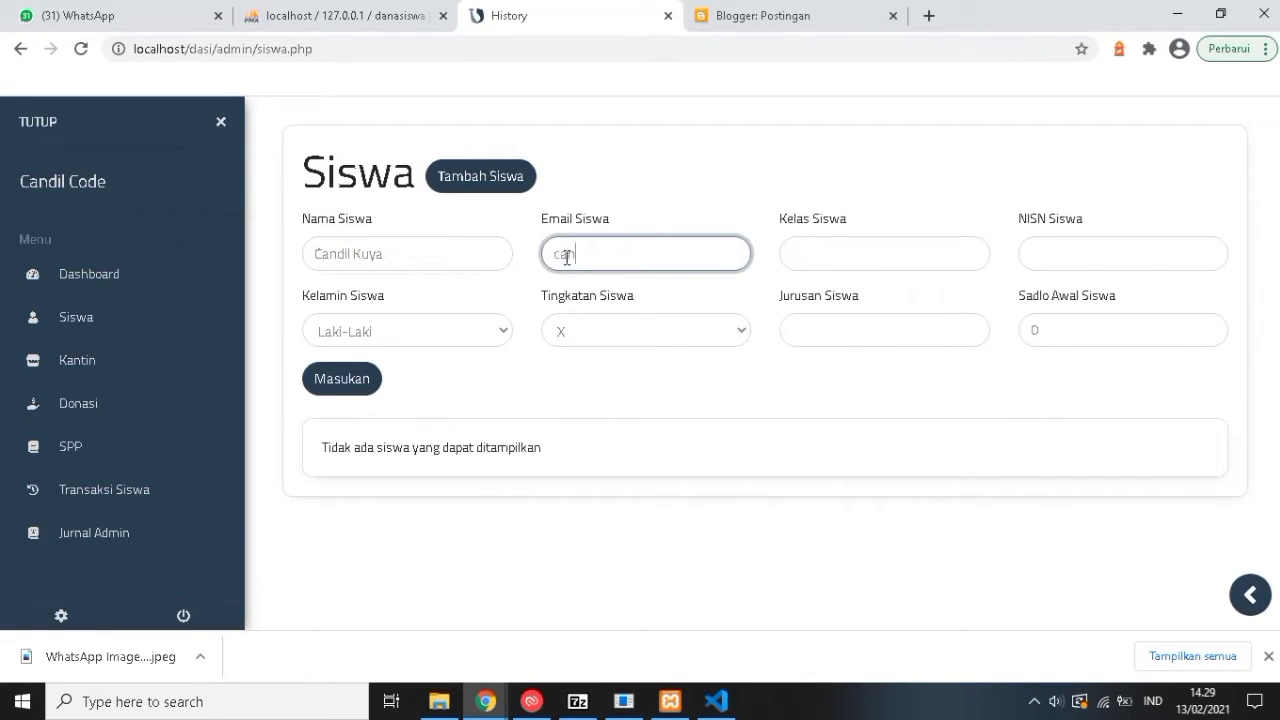
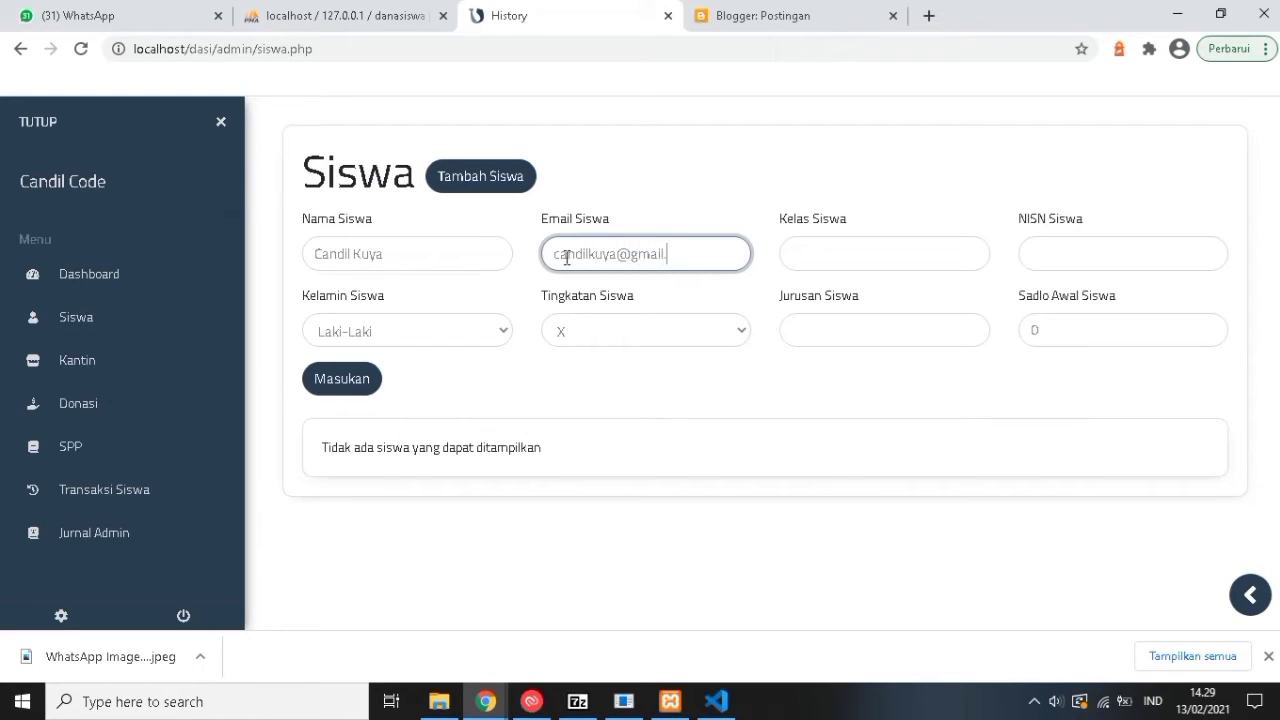
left_click(801, 262)
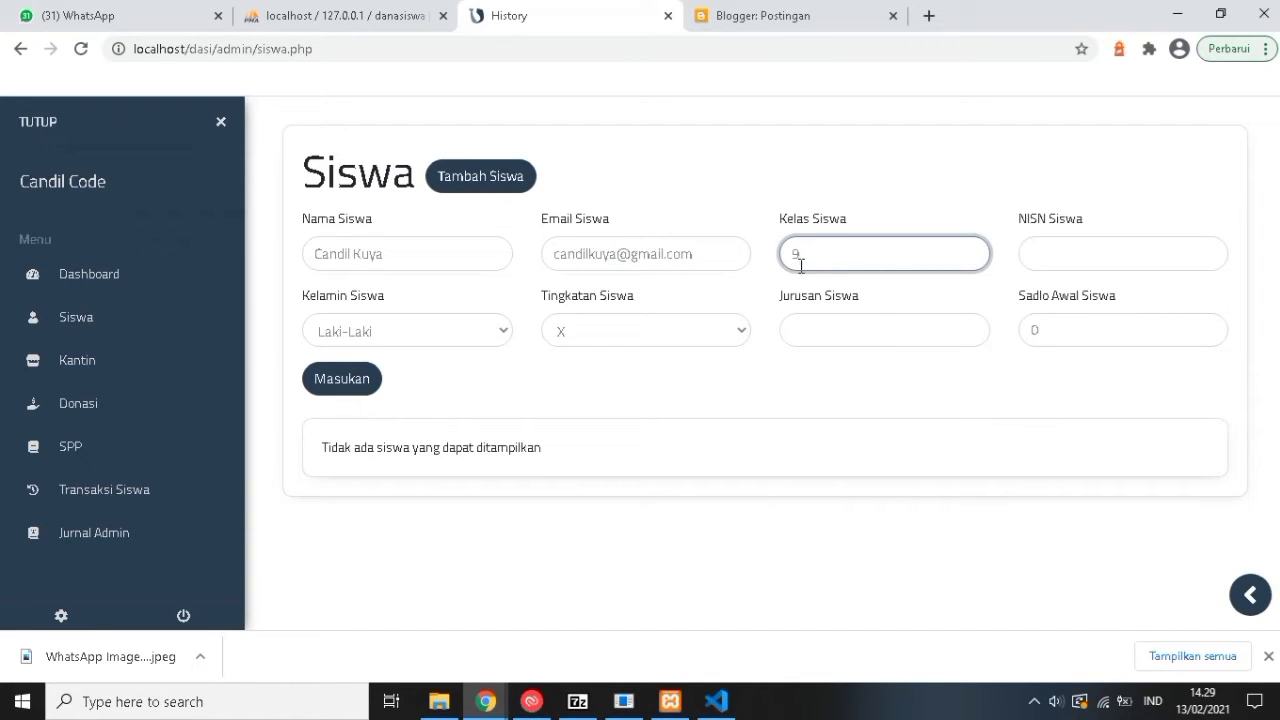
type("9")
left_click(1096, 268)
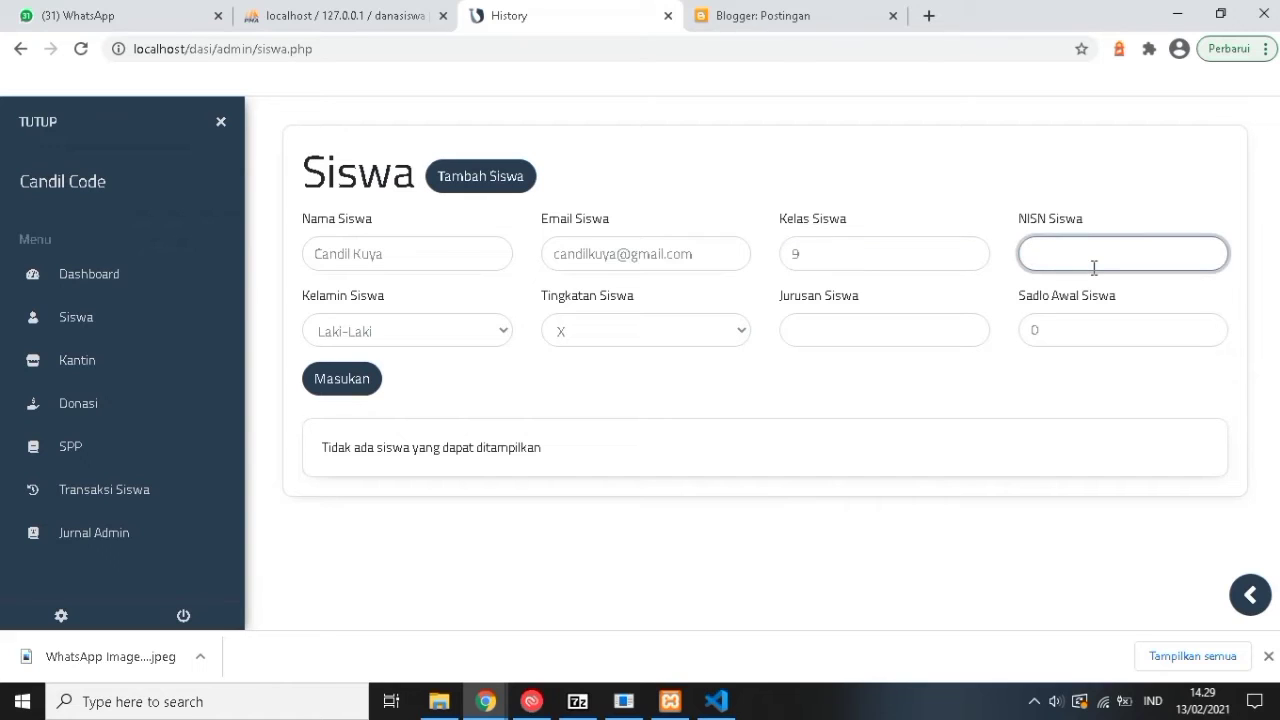
type("12345678")
Keep Laki-Laki, choose level X, major Percintaan, starting balance 20000, and submit the student.
left_click(434, 335)
left_click(643, 333)
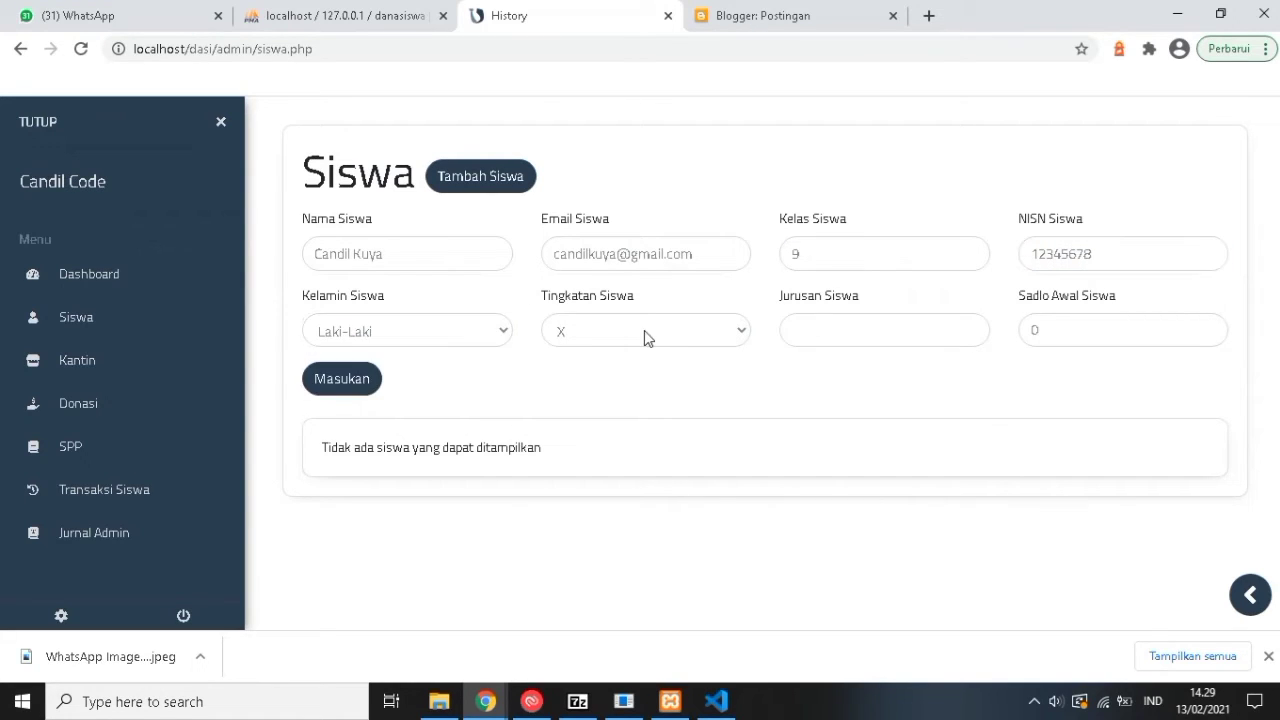
left_click(643, 333)
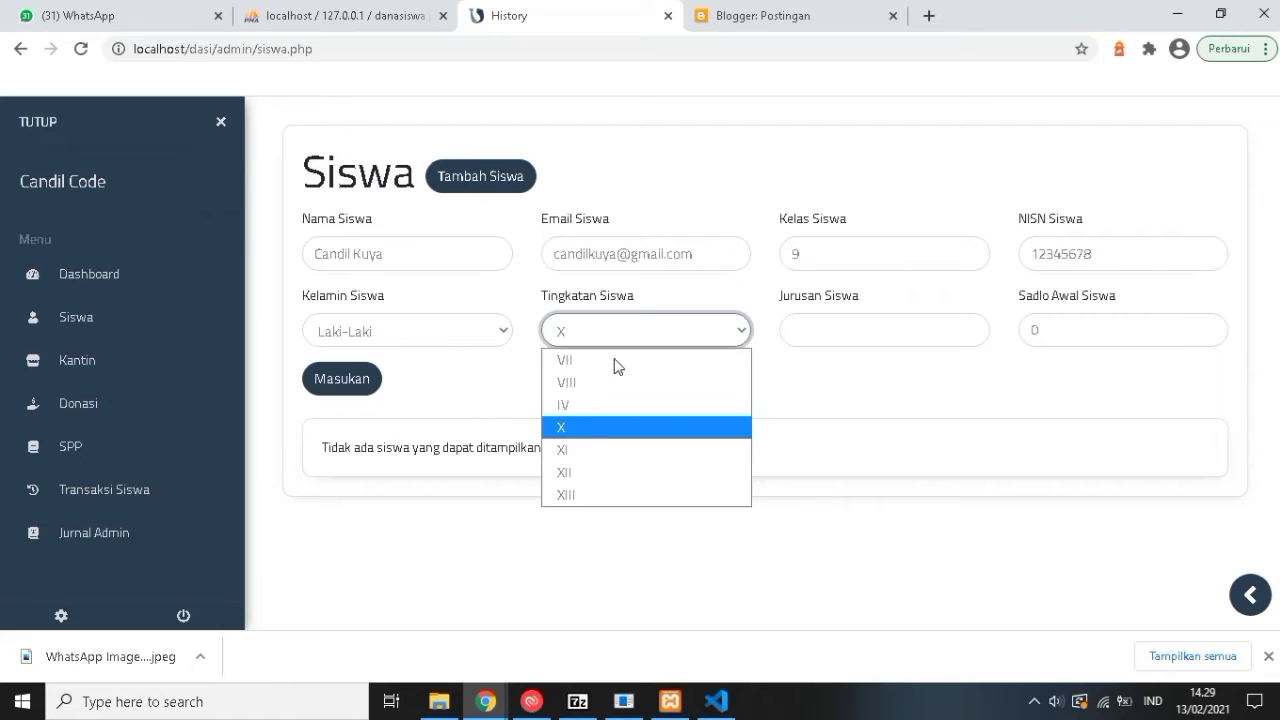
left_click(589, 424)
left_click(871, 329)
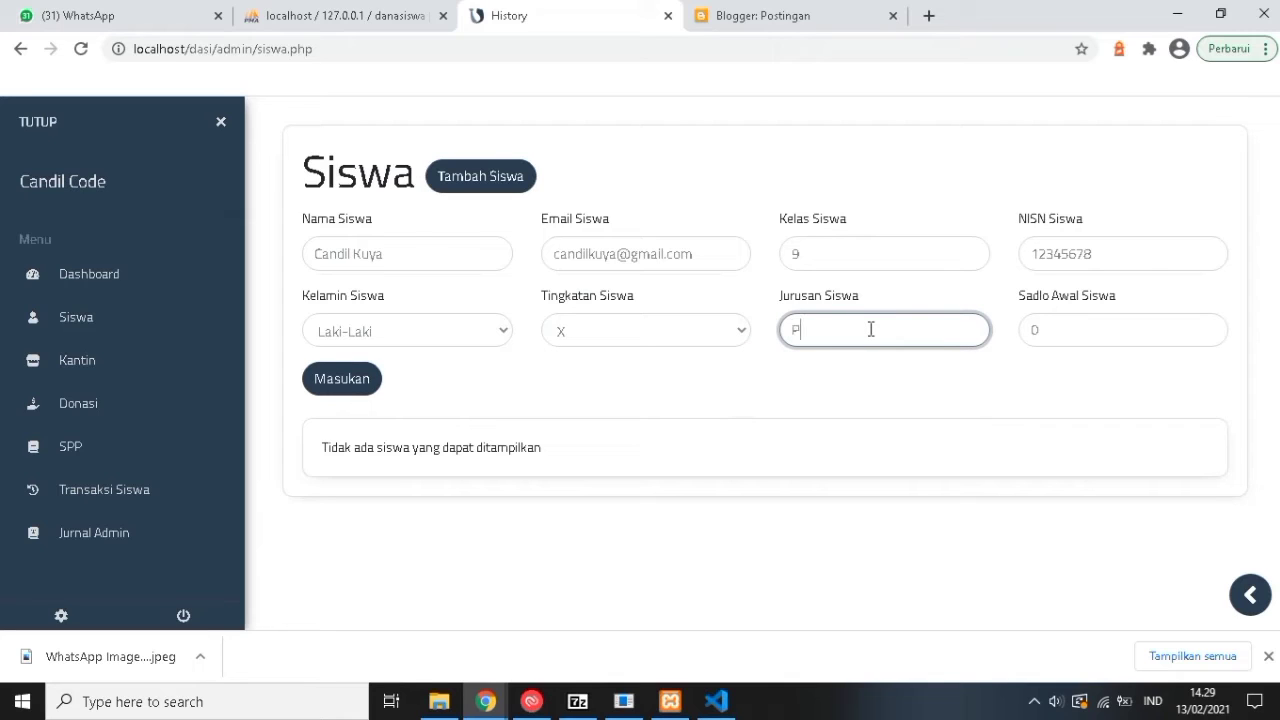
type("cintaan")
left_click(1056, 332)
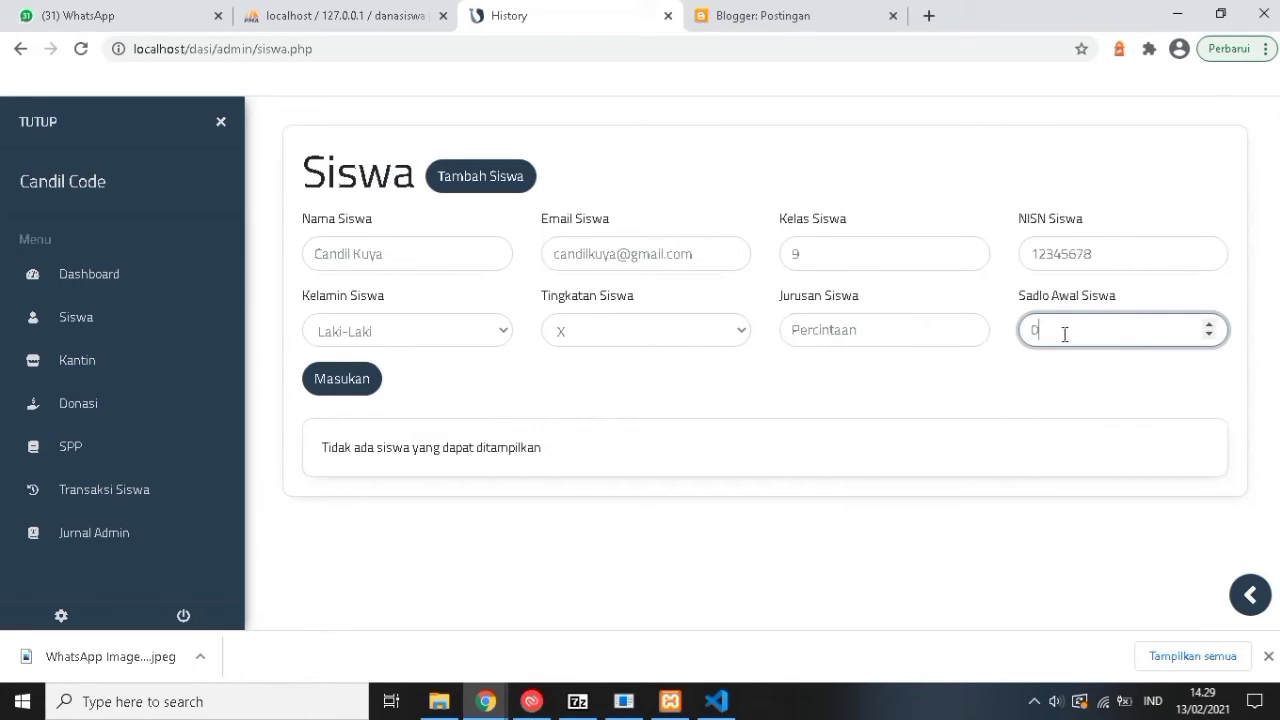
type("20000")
left_click(314, 379)
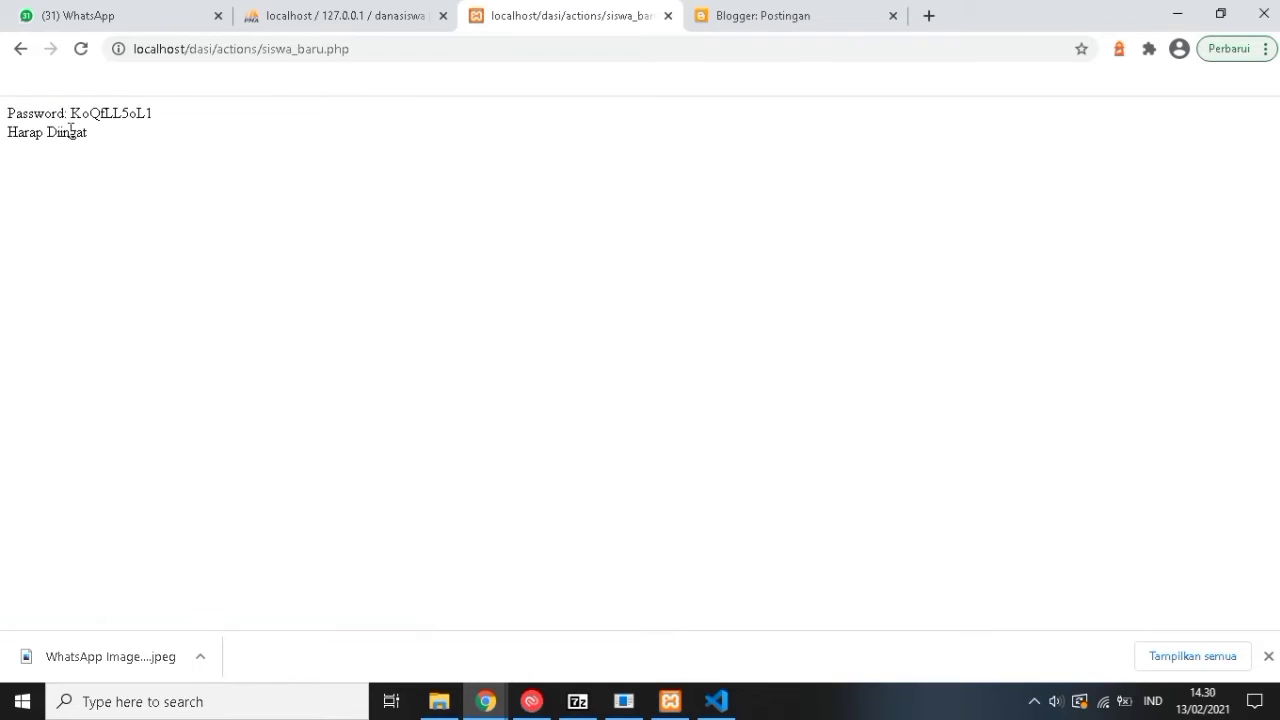
Copy the generated student password and paste it into another tab's address bar to keep it.
left_click_drag(71, 113, 157, 123)
key("ctrl+c")
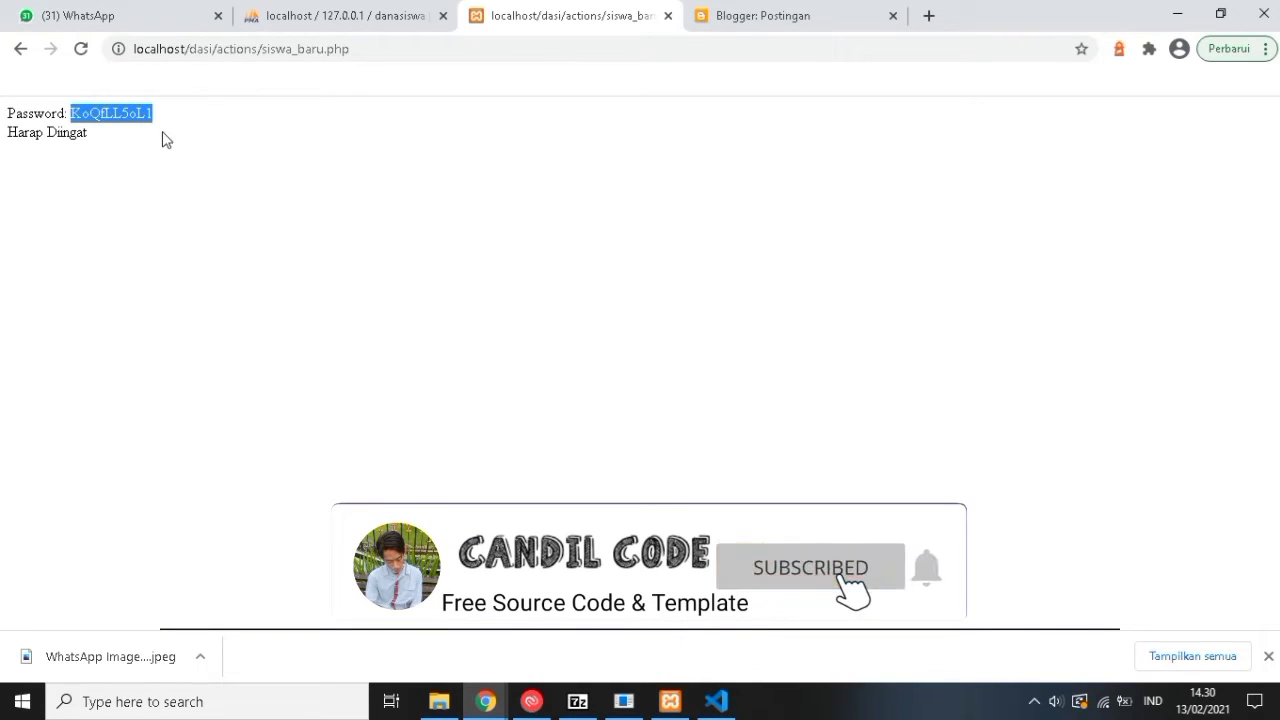
left_click(250, 146)
left_click(752, 14)
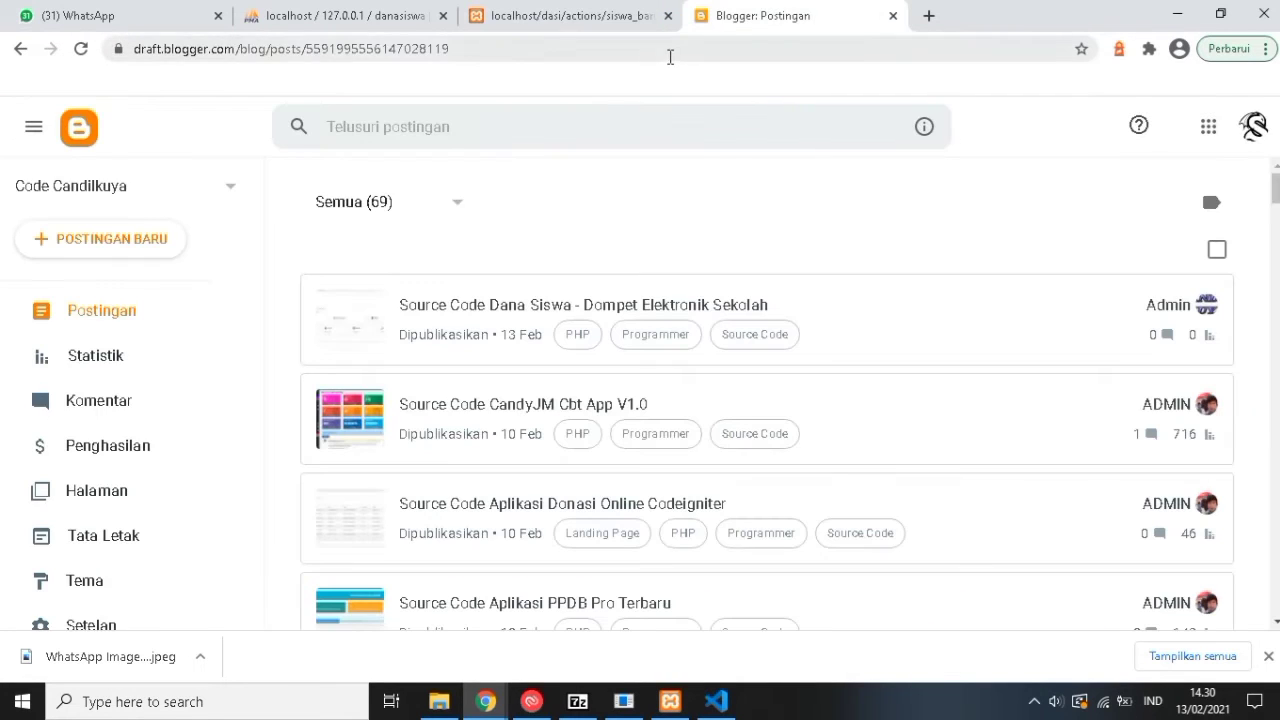
left_click(669, 54)
key("ctrl+v")
key("ctrl+shift+Tab")
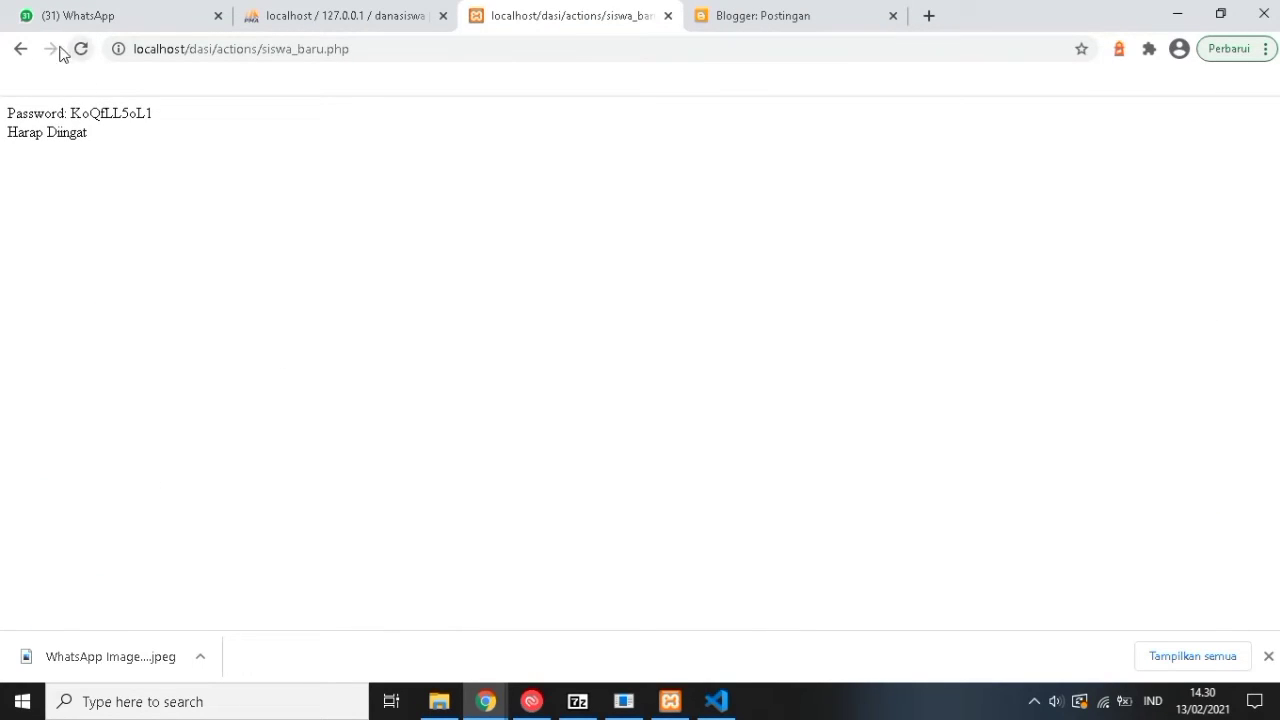
Return to the student list showing the new student, and cross-check the e-mail and saved password.
key("alt+Left")
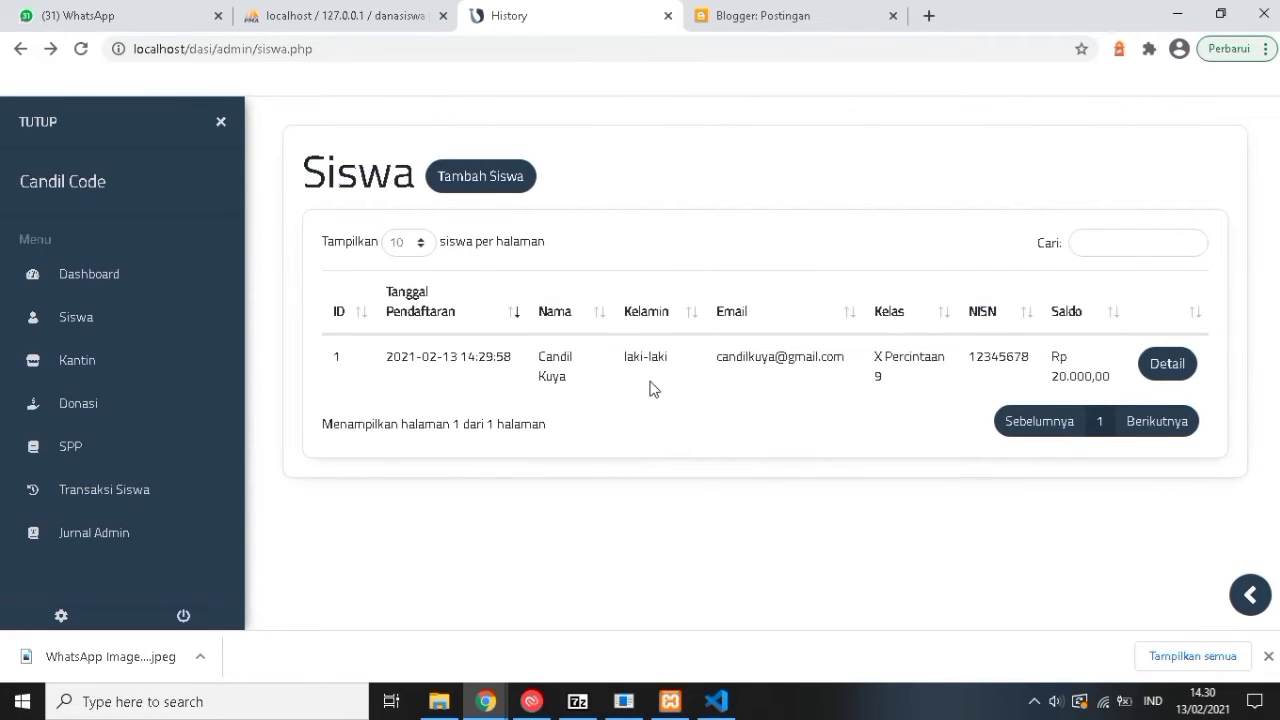
left_click_drag(718, 360, 848, 360)
left_click(803, 18)
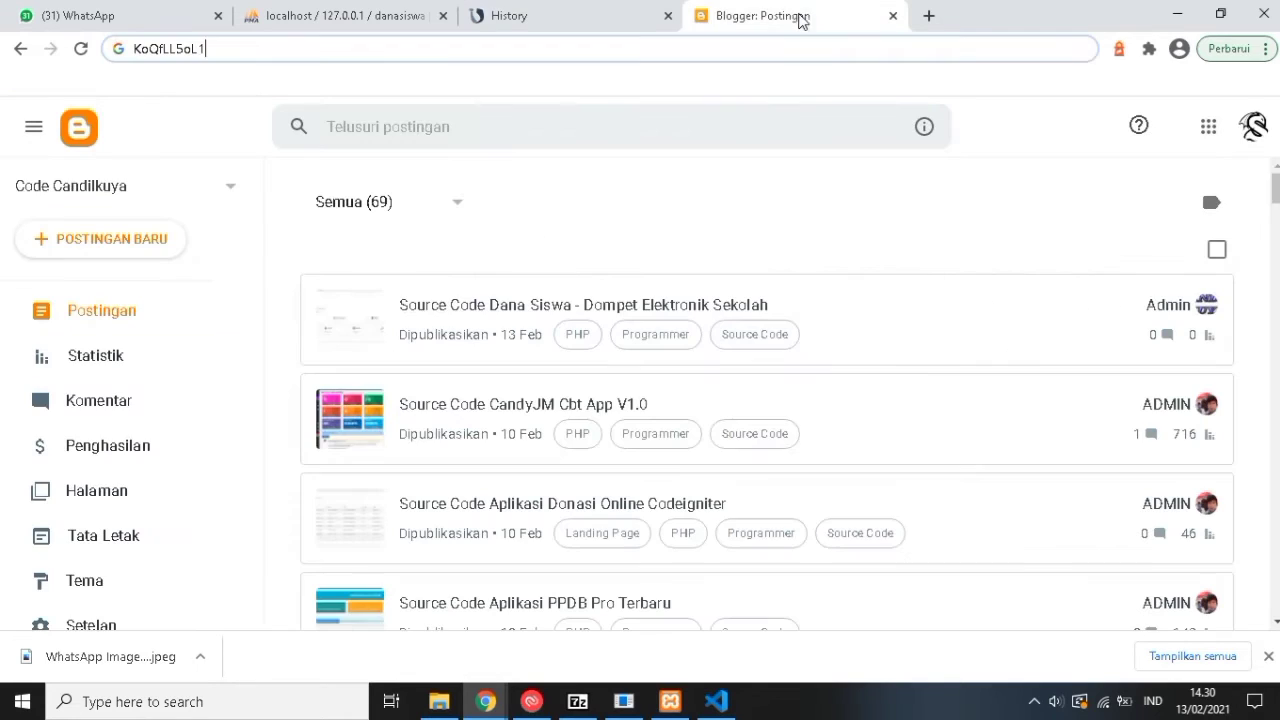
left_click_drag(220, 47, 133, 48)
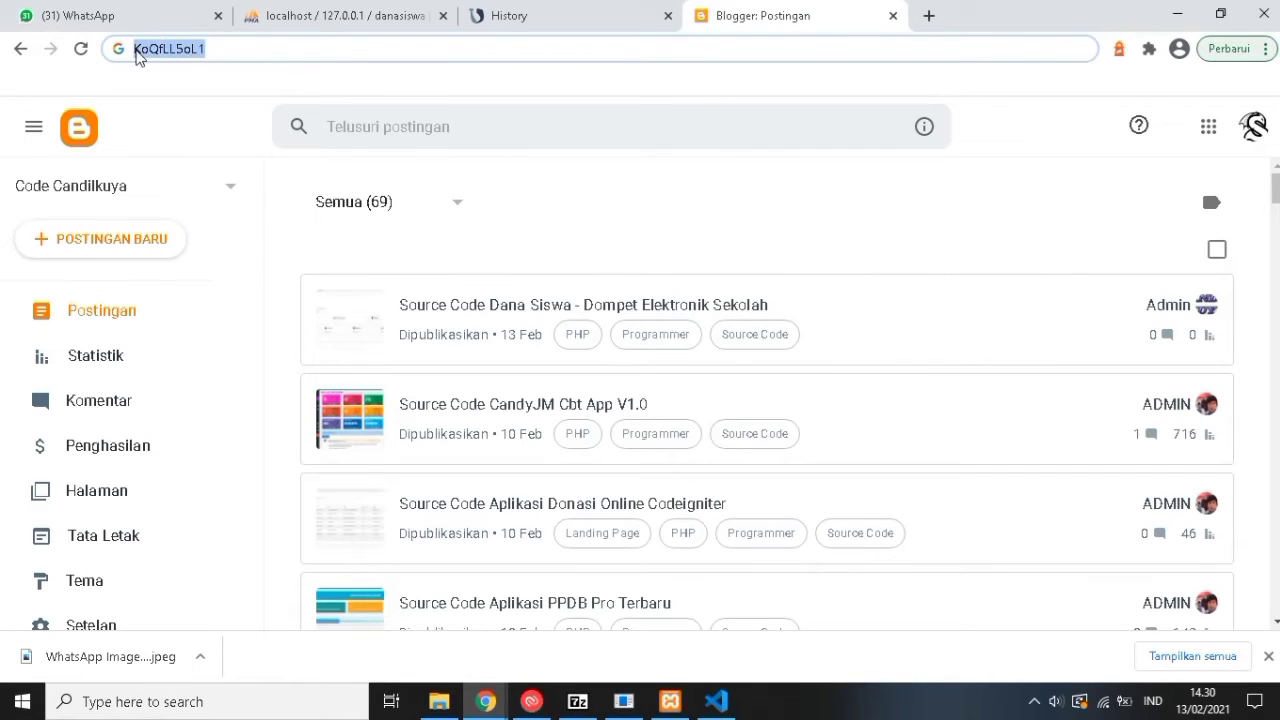
left_click(390, 18)
left_click(503, 10)
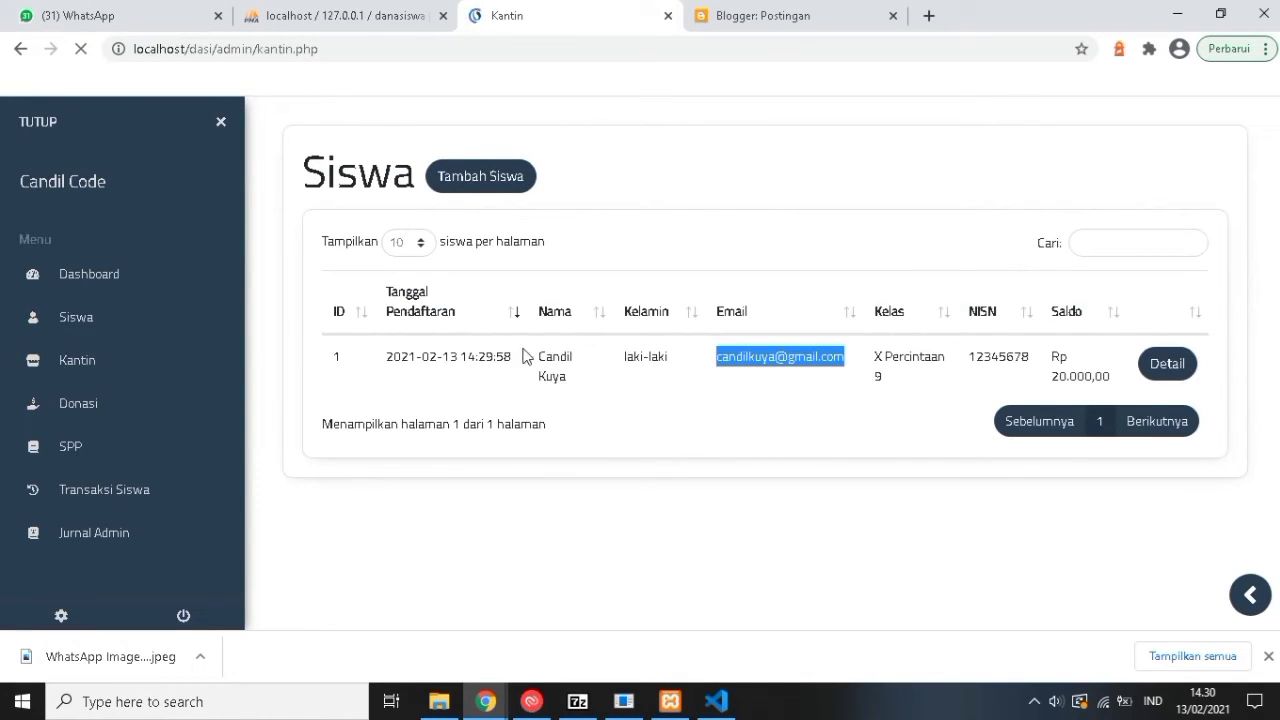
Add the canteen Wa Uneng described as 'Jual Beli Bala Bala' and open its Detail page.
left_click(487, 188)
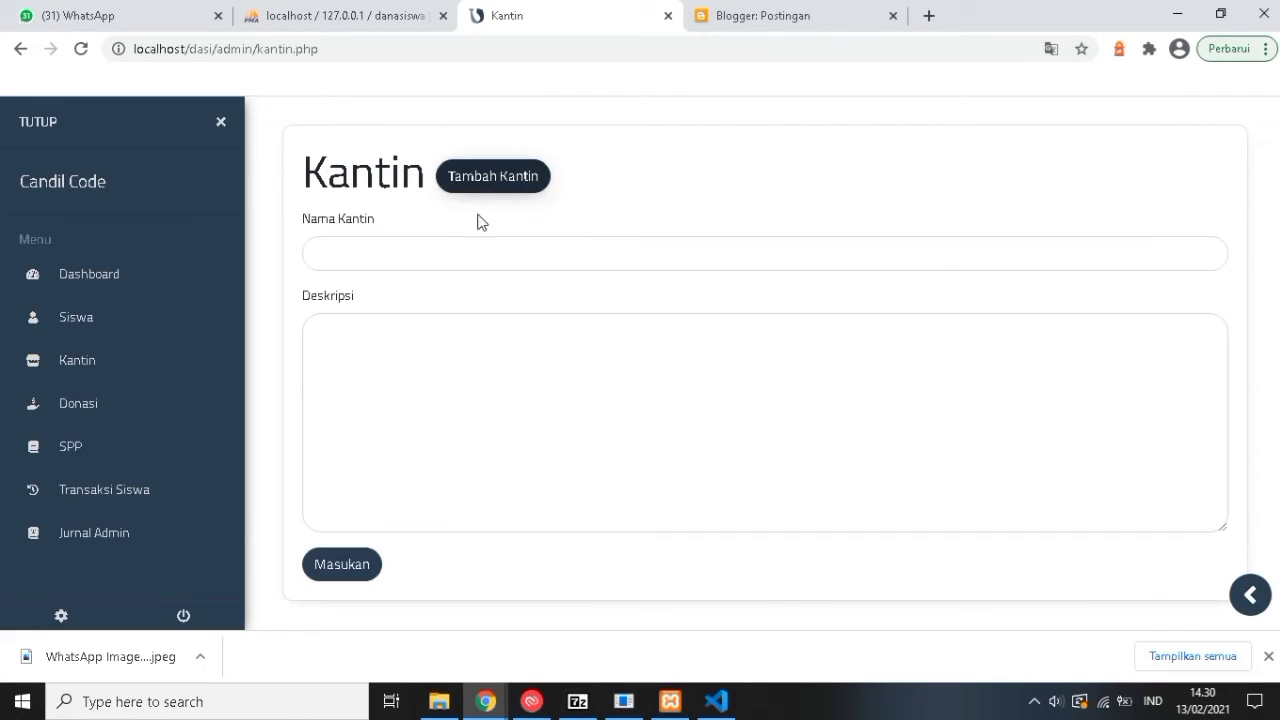
left_click(443, 262)
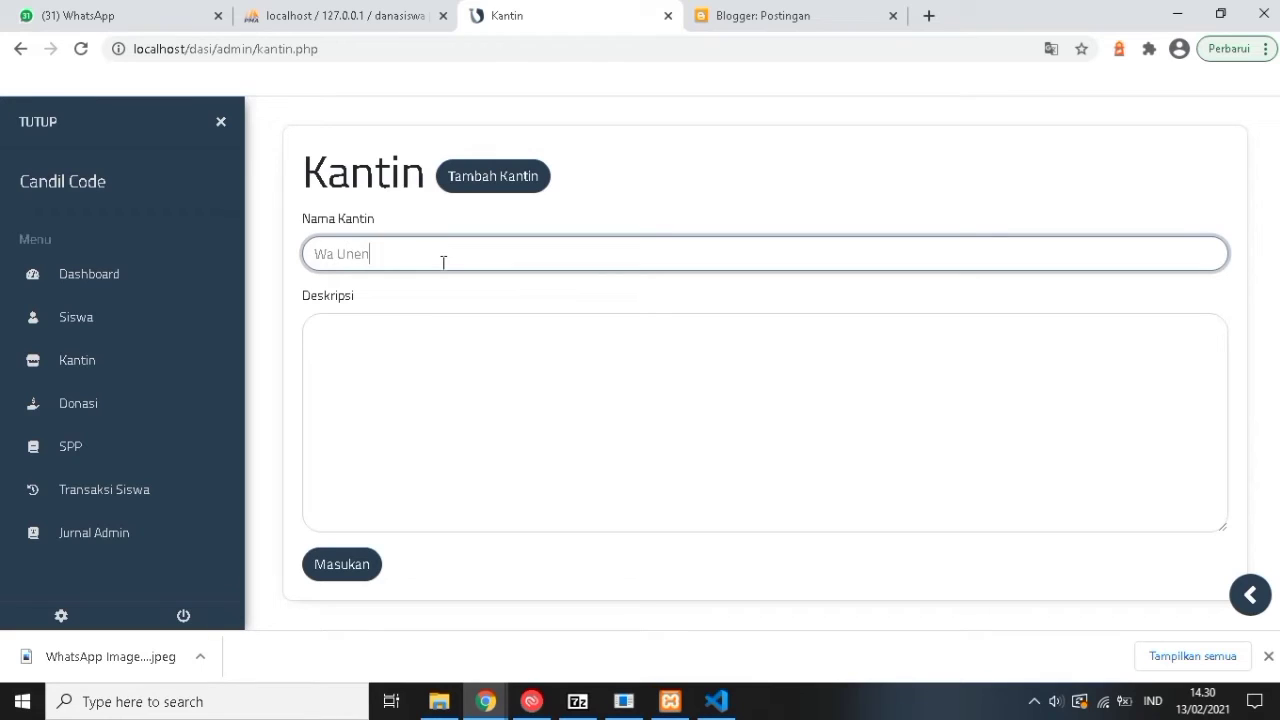
key("Tab")
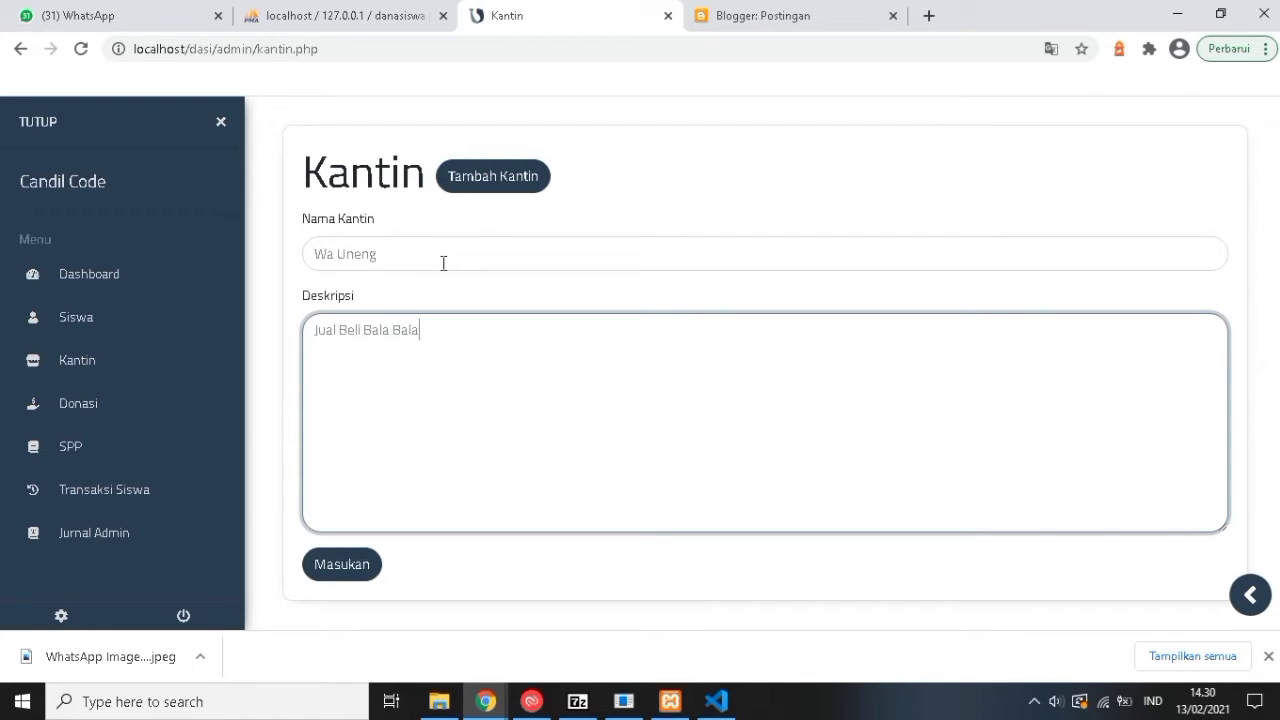
left_click(347, 572)
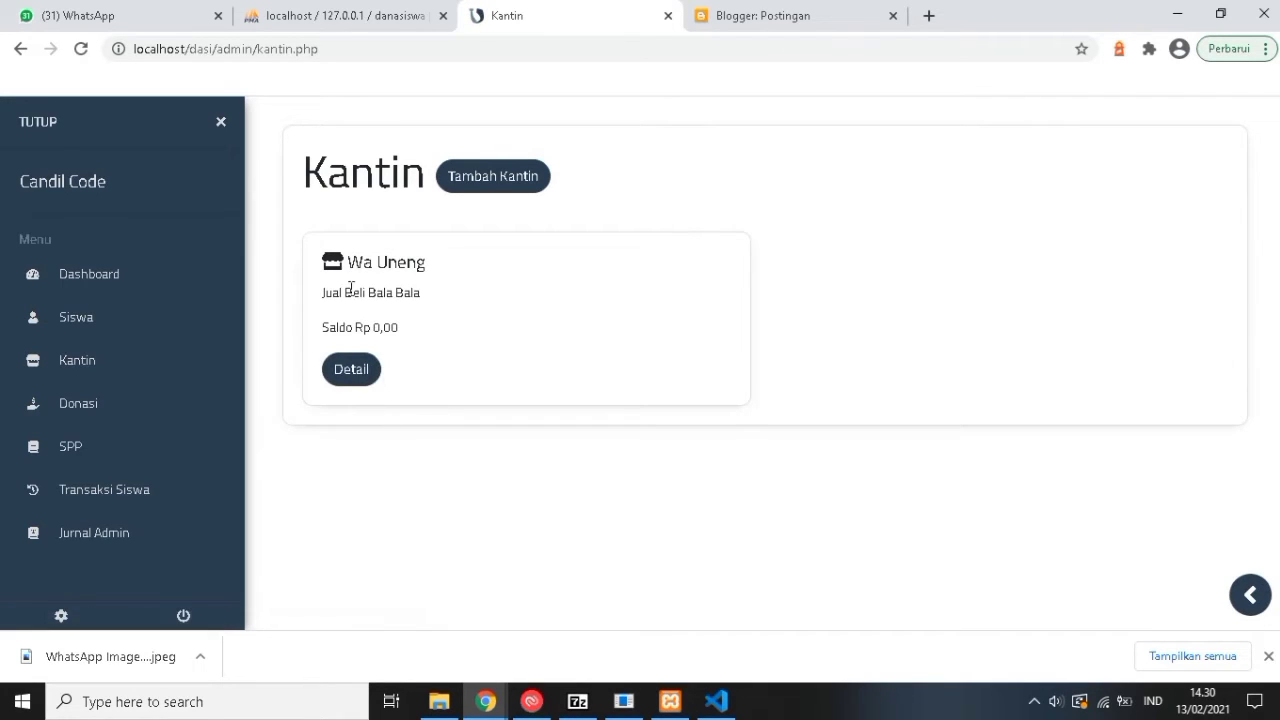
left_click(352, 369)
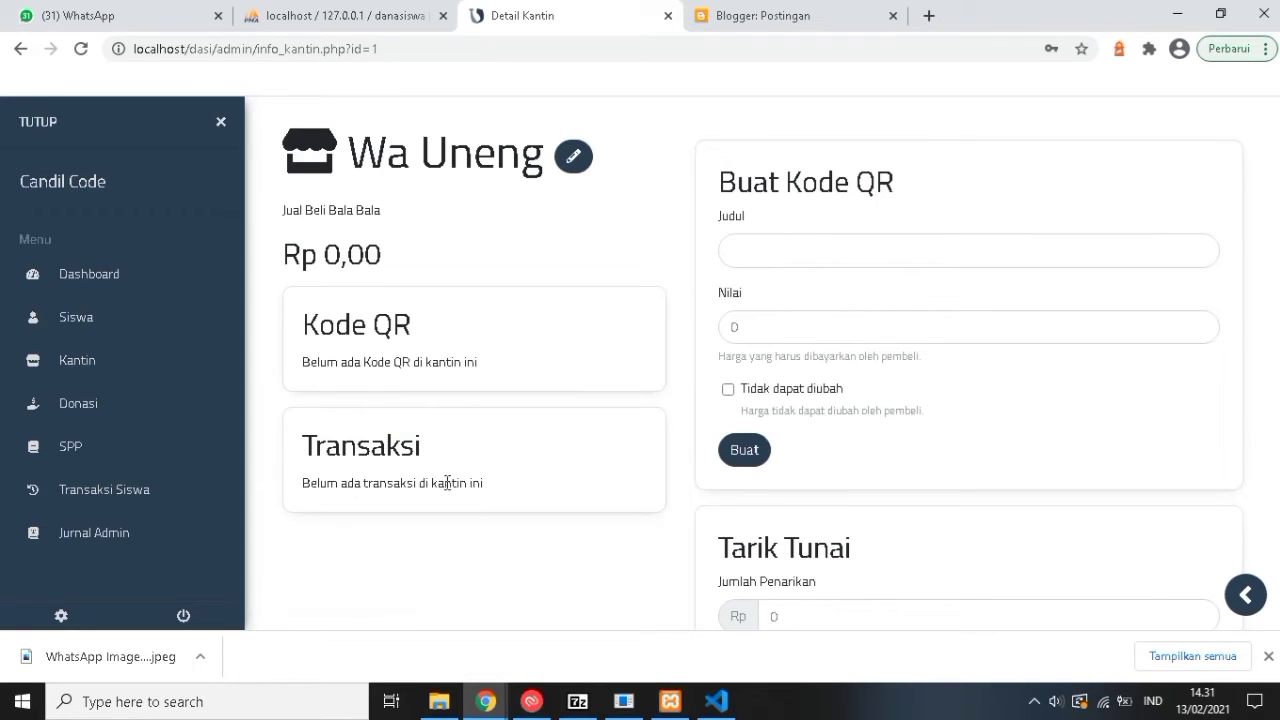
Create a QR code titled Wuduk with value 2000, marked Tidak dapat diubah (fixed price).
scroll(670, 475, "down", 3)
left_click(766, 437)
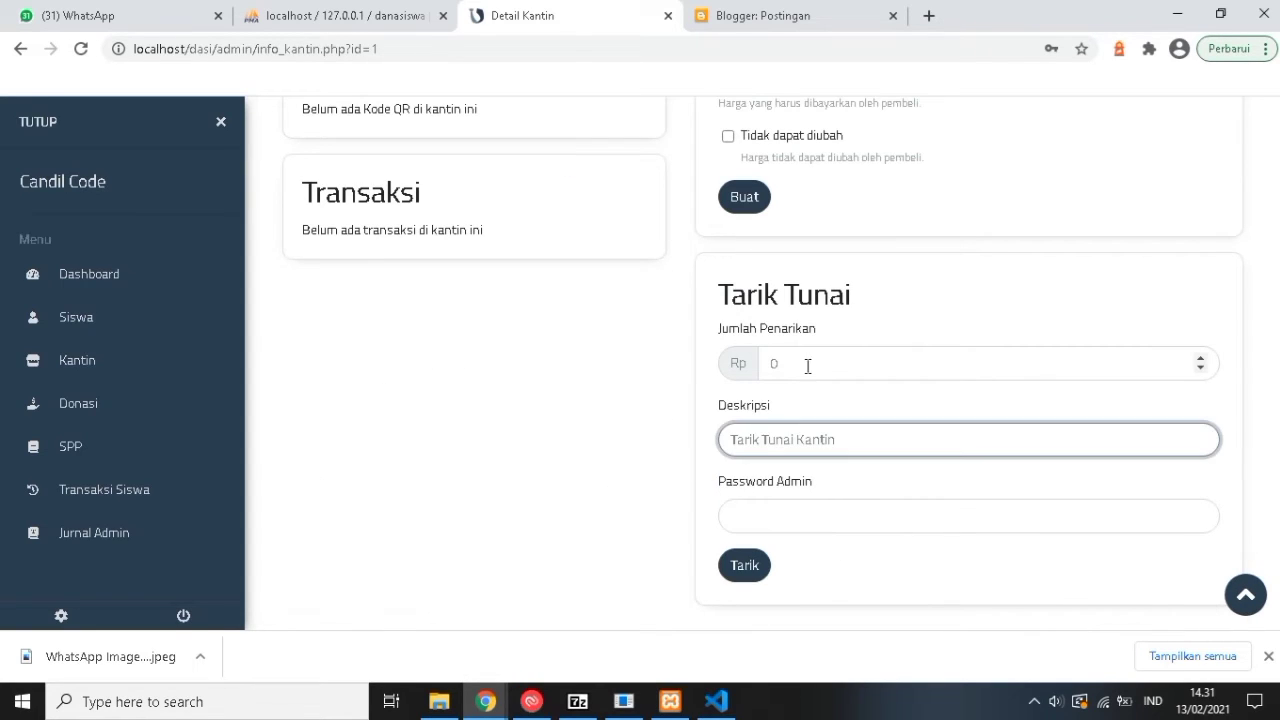
left_click(808, 363)
scroll(918, 300, "up", 3)
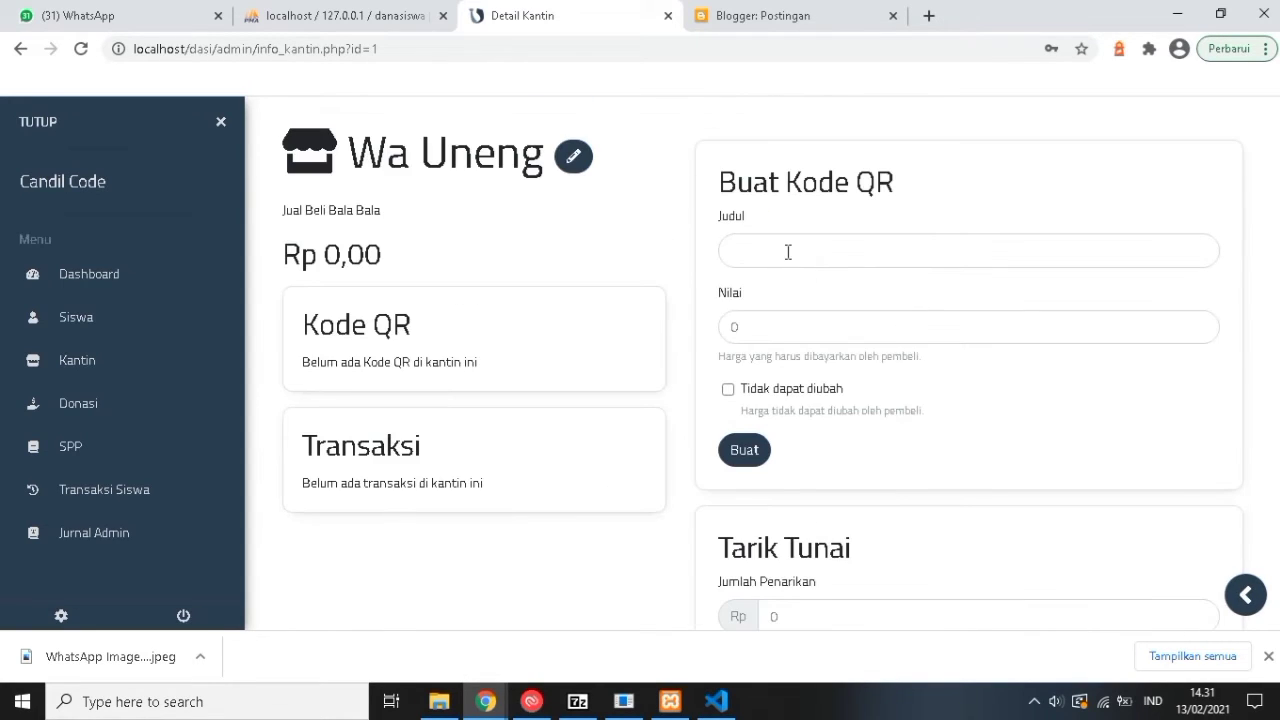
left_click(788, 252)
left_click(773, 214)
left_click(752, 322)
left_click(769, 251)
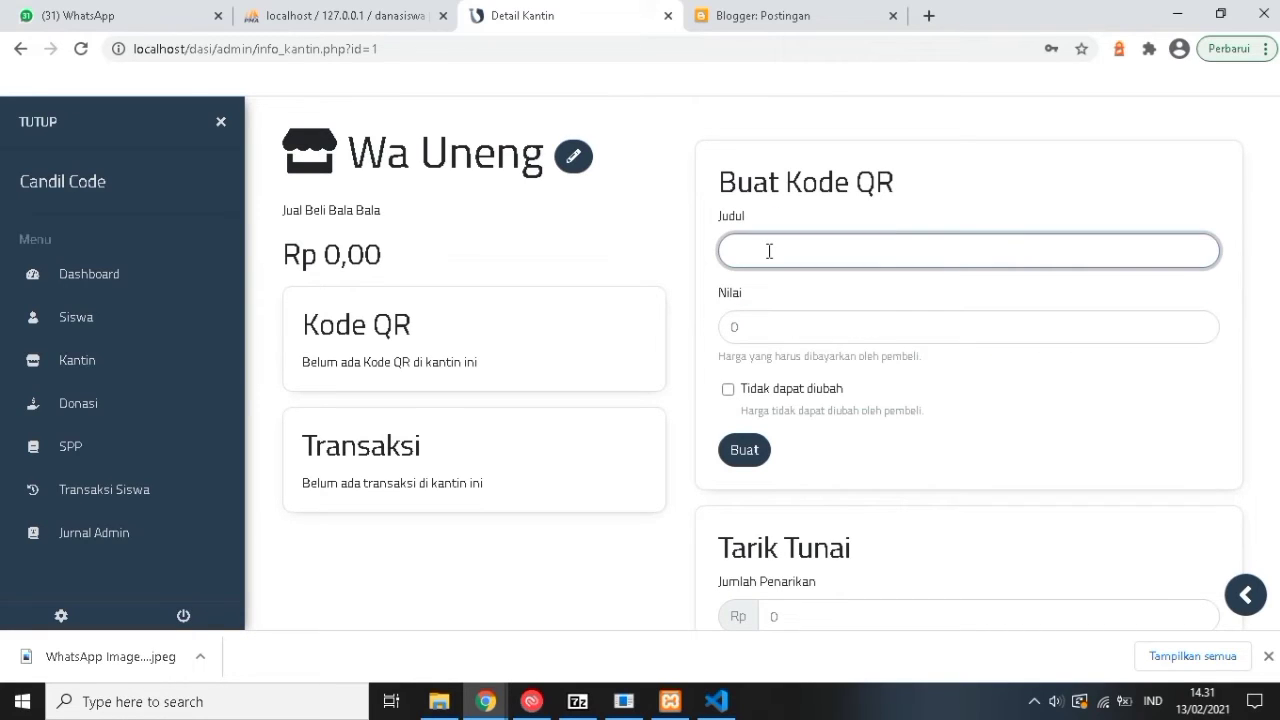
type("Wuduk")
left_click(798, 334)
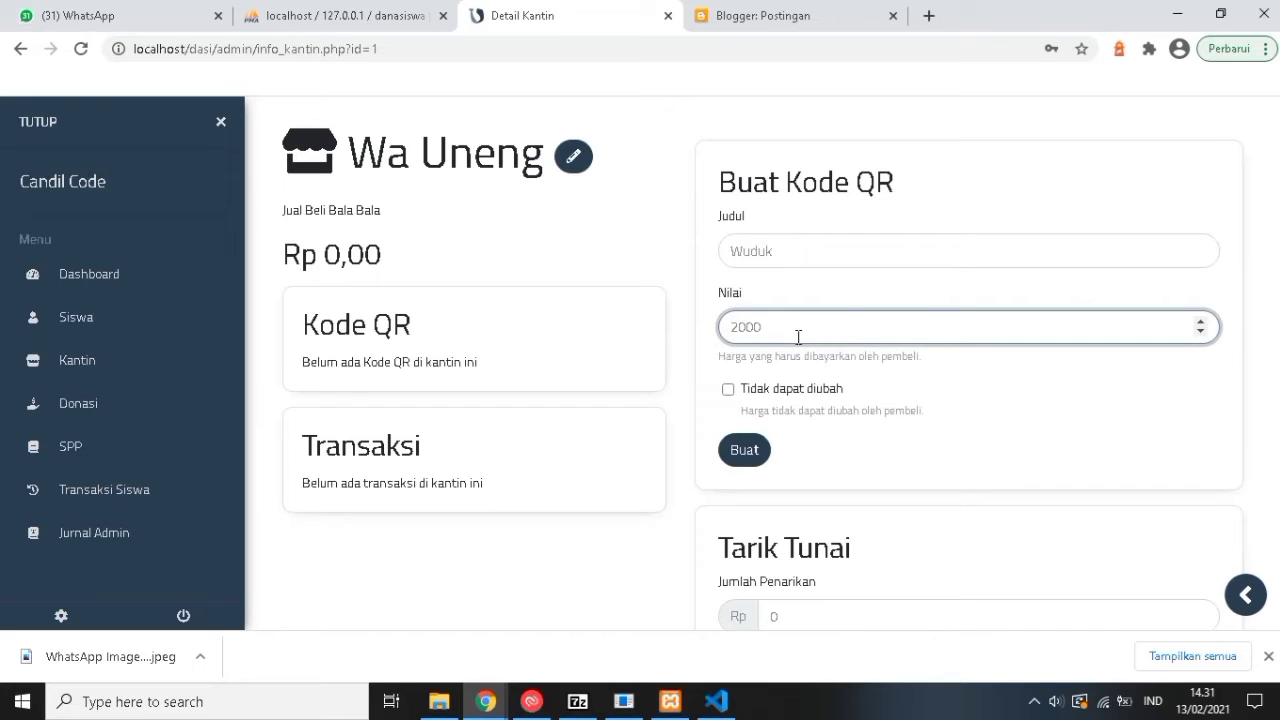
left_click(728, 389)
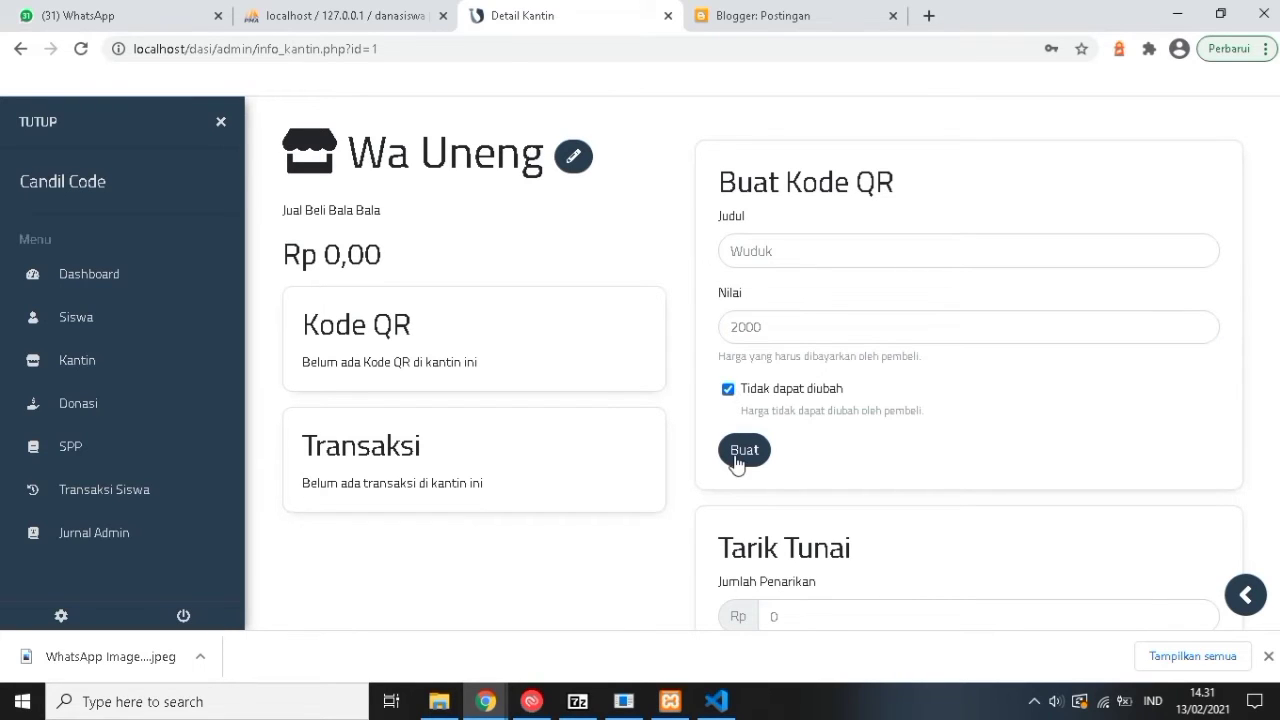
left_click(736, 462)
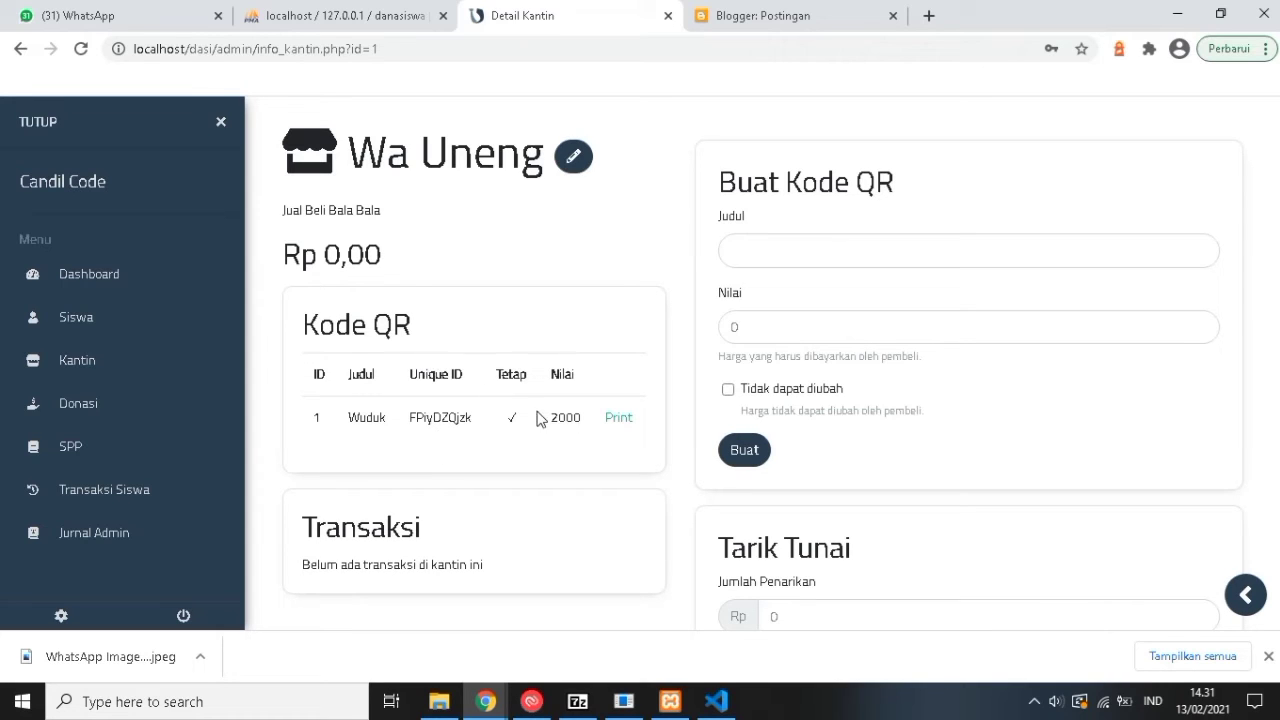
View the printable Wuduk QR card without printing, go back to Detail Kantin, then open Donasi.
left_click(620, 421)
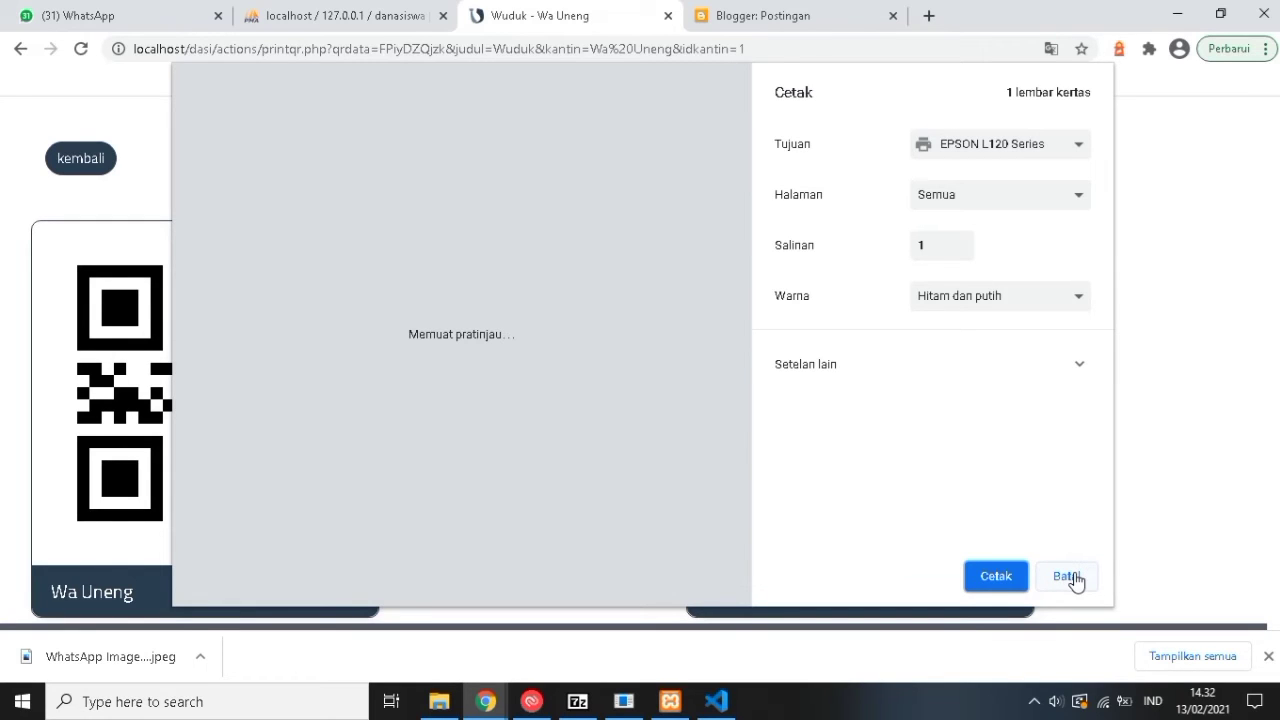
left_click(1068, 577)
scroll(274, 451, "down", 3)
scroll(270, 455, "up", 1)
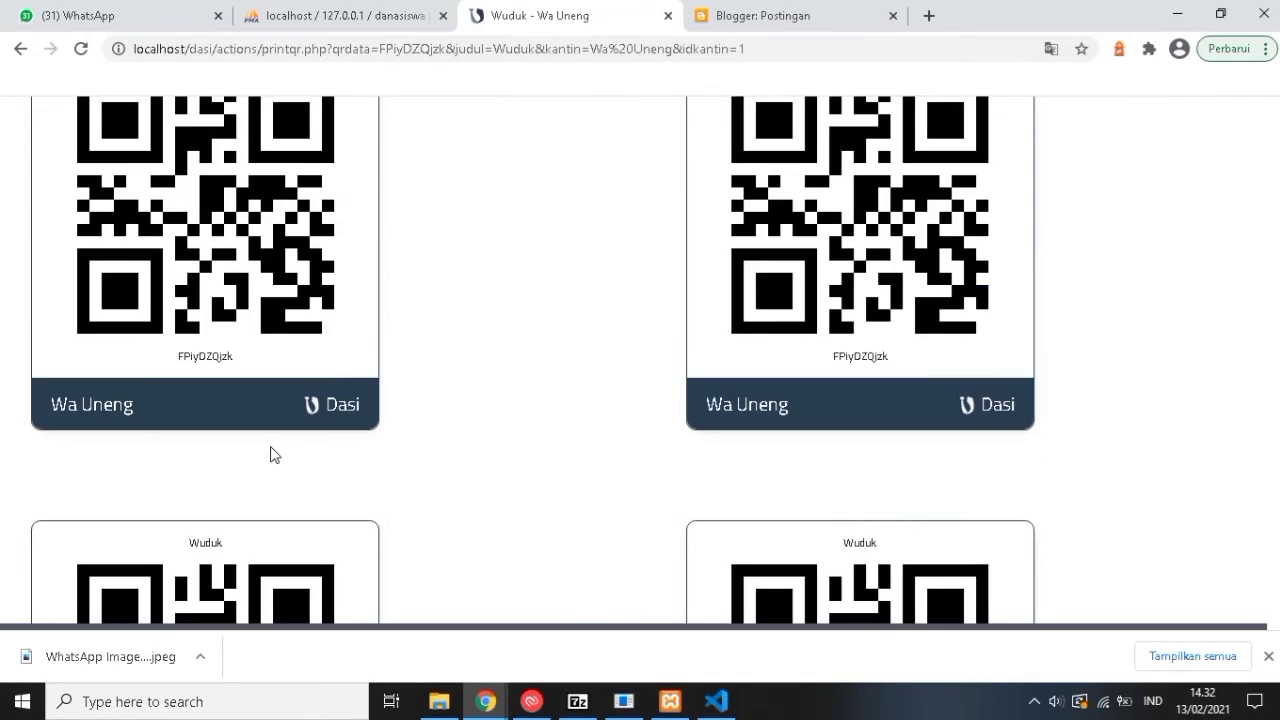
scroll(220, 437, "up", 2)
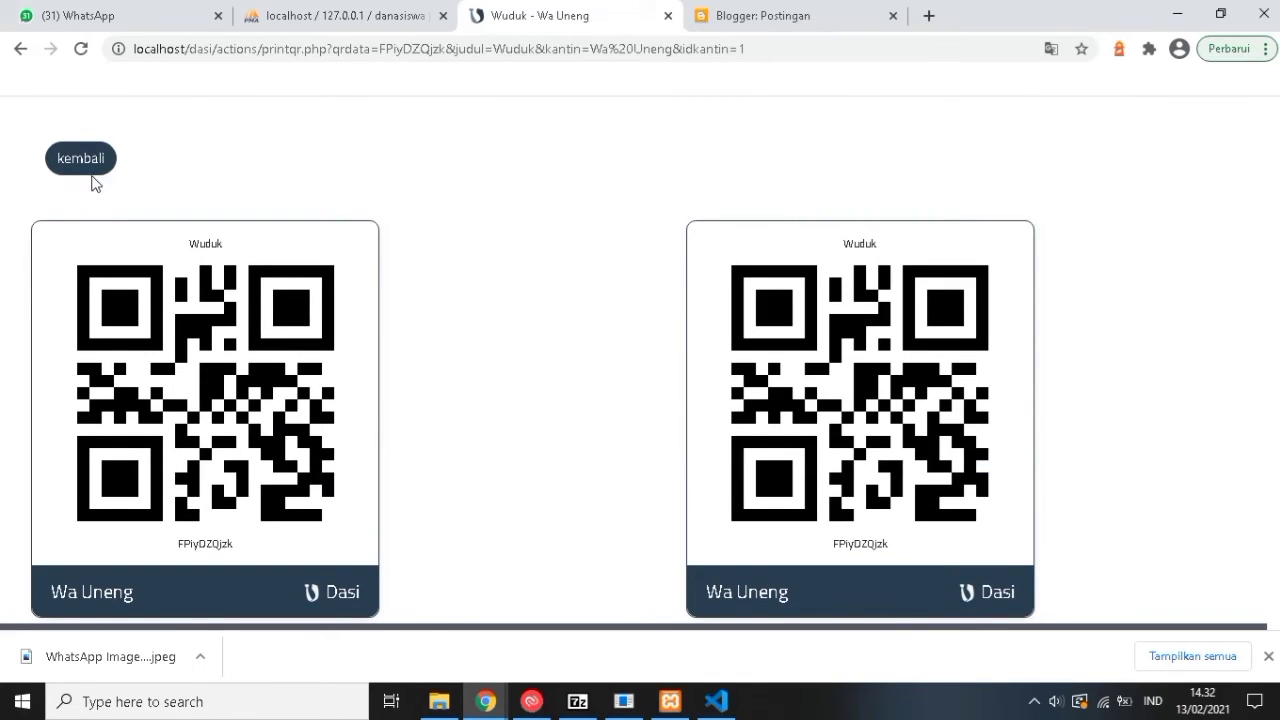
key("alt+Left")
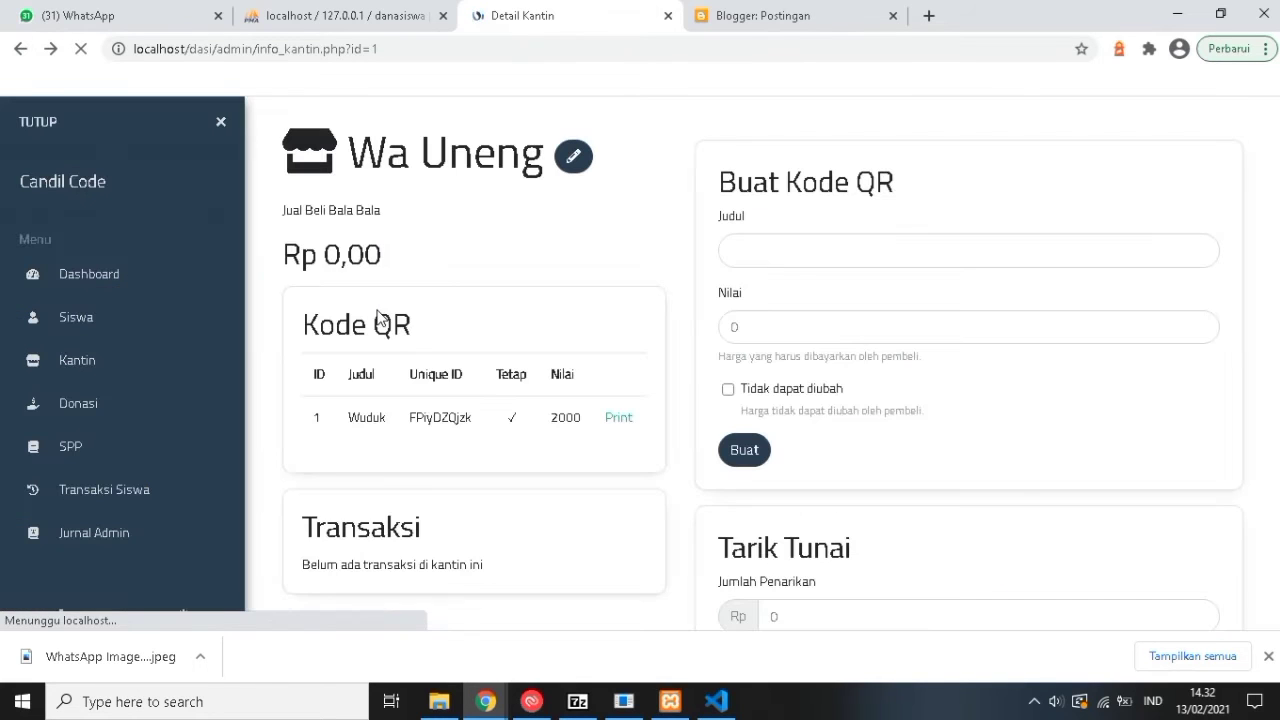
scroll(557, 407, "down", 3)
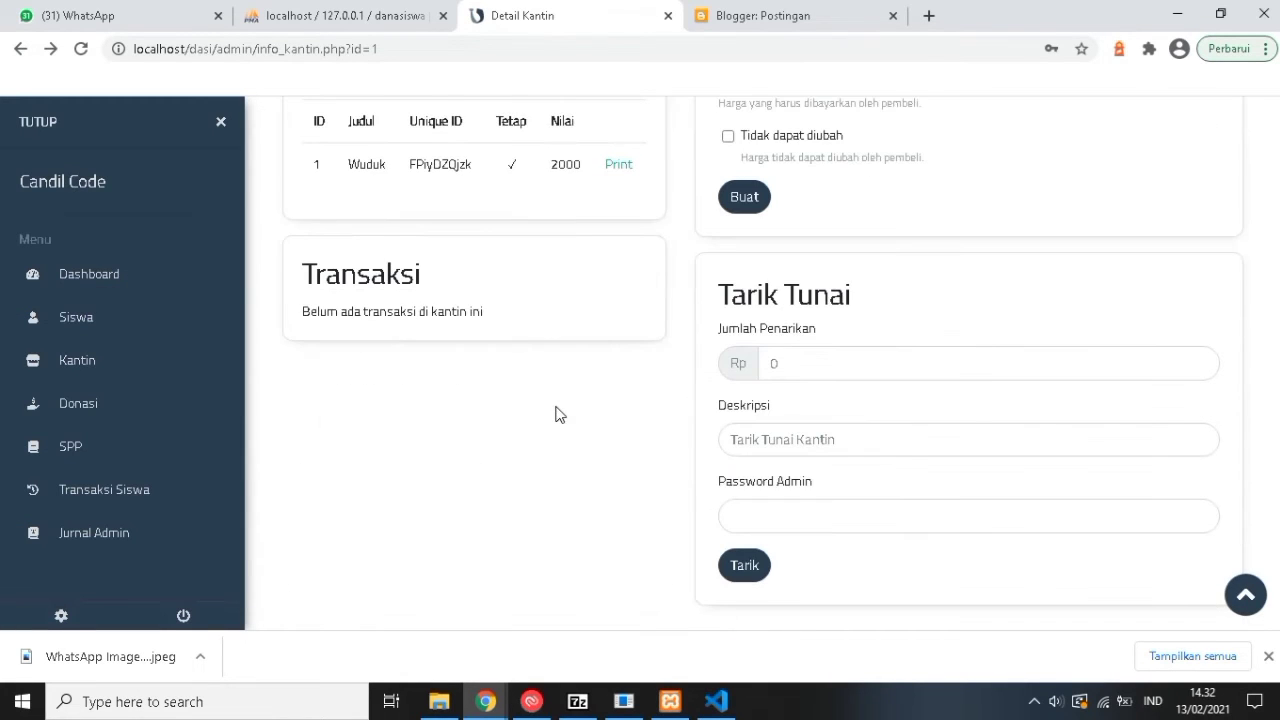
left_click(84, 416)
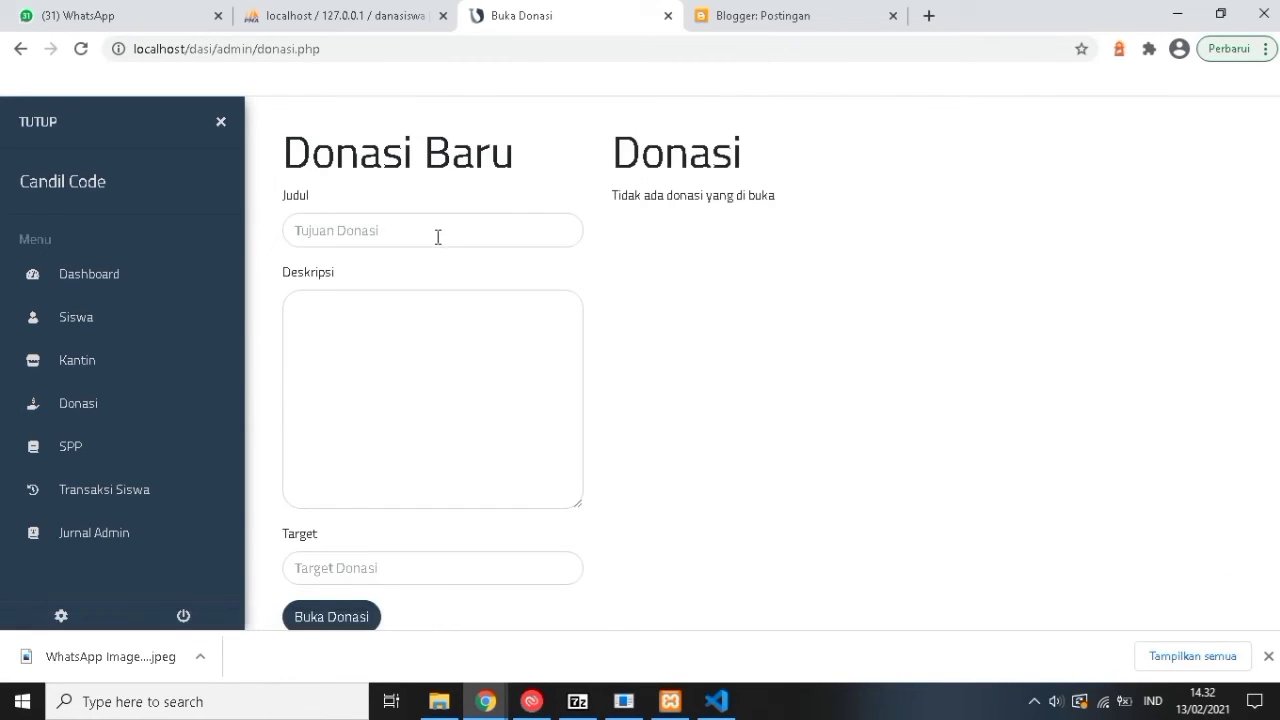
Enter title Korban Banjir, description 'Korban Banjir Pamanukan', target 2000000, and open the donation.
left_click(437, 234)
left_click(405, 347)
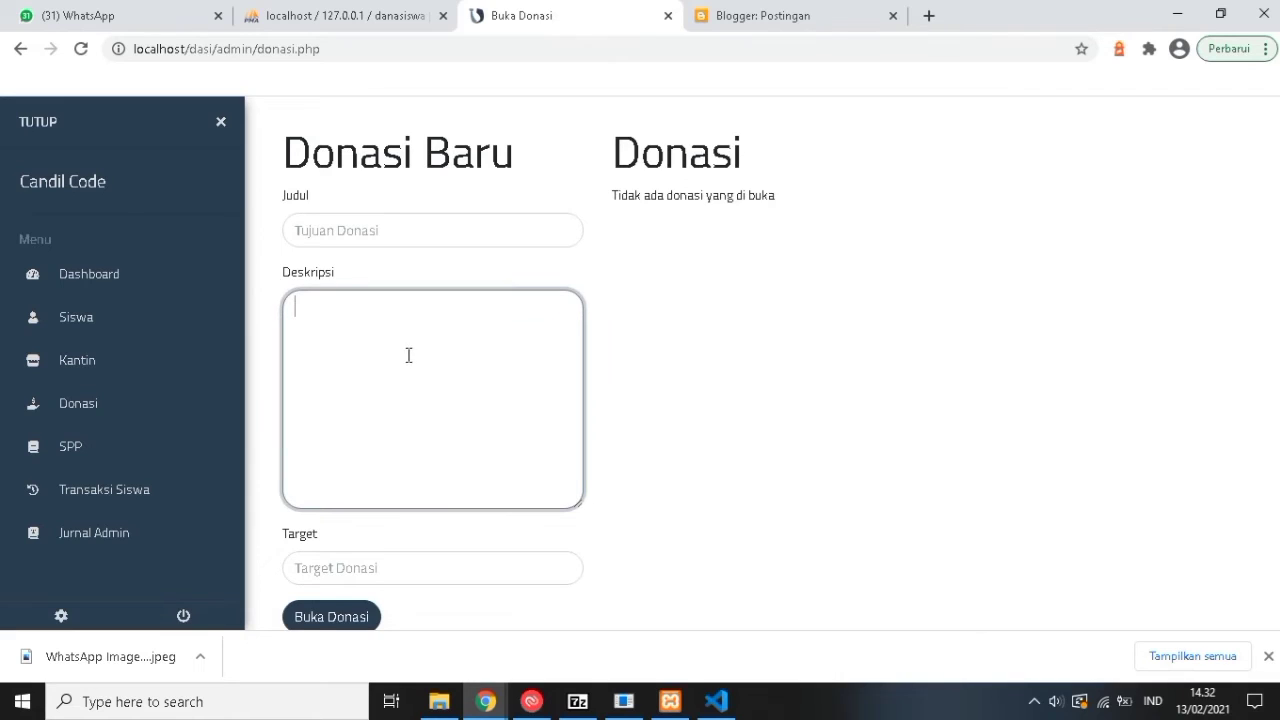
scroll(400, 430, "down", 1)
left_click(360, 558)
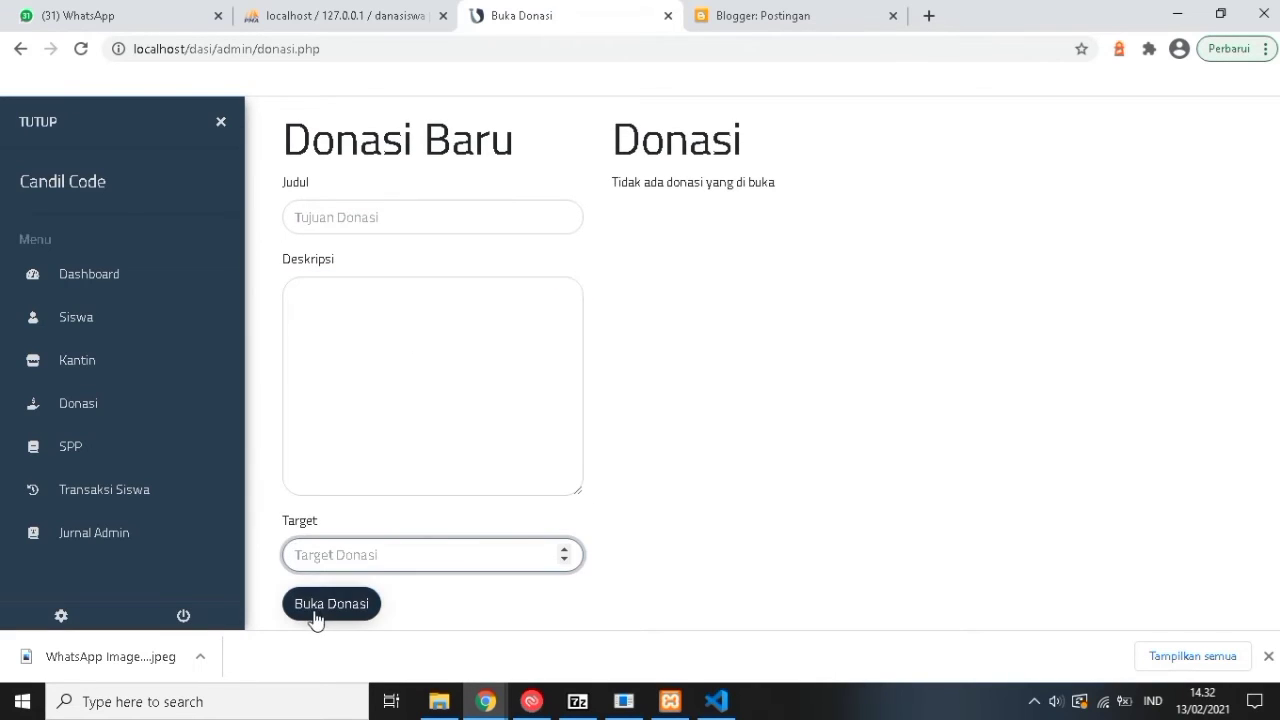
left_click(354, 226)
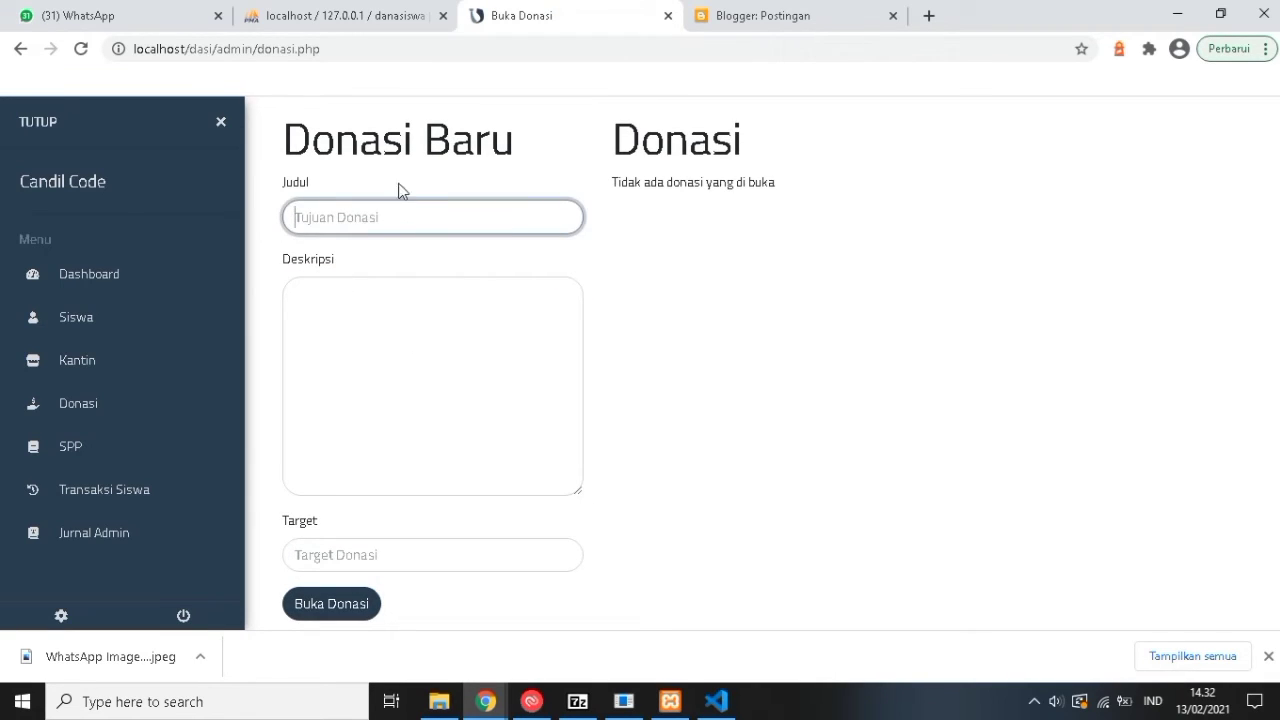
type("Korban Banjir")
left_click(379, 314)
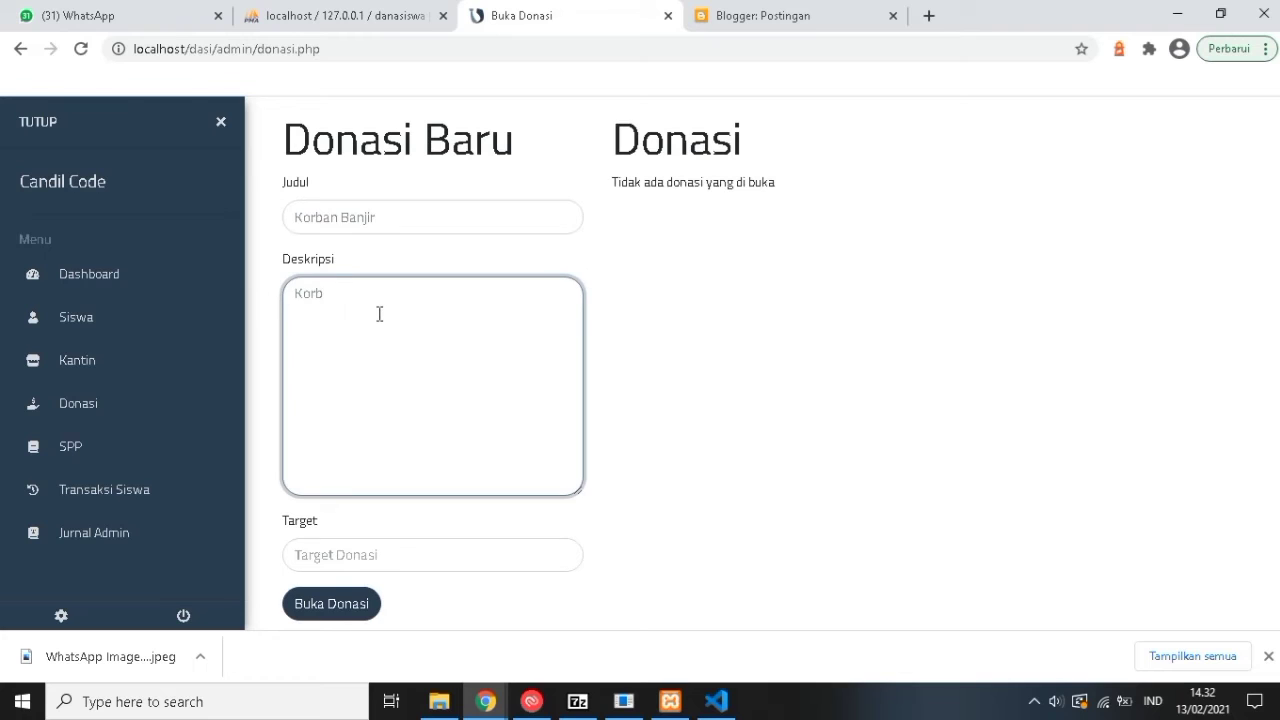
type("Korban Banjir Pamanukan")
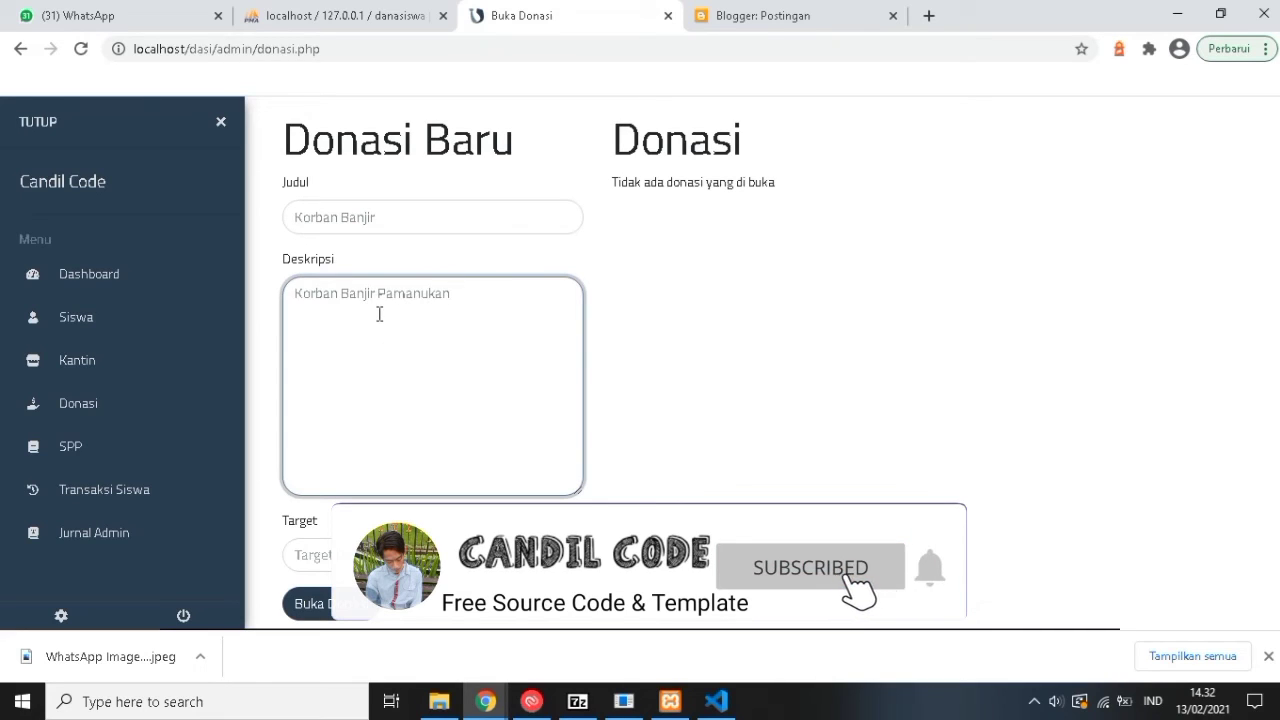
key("Tab")
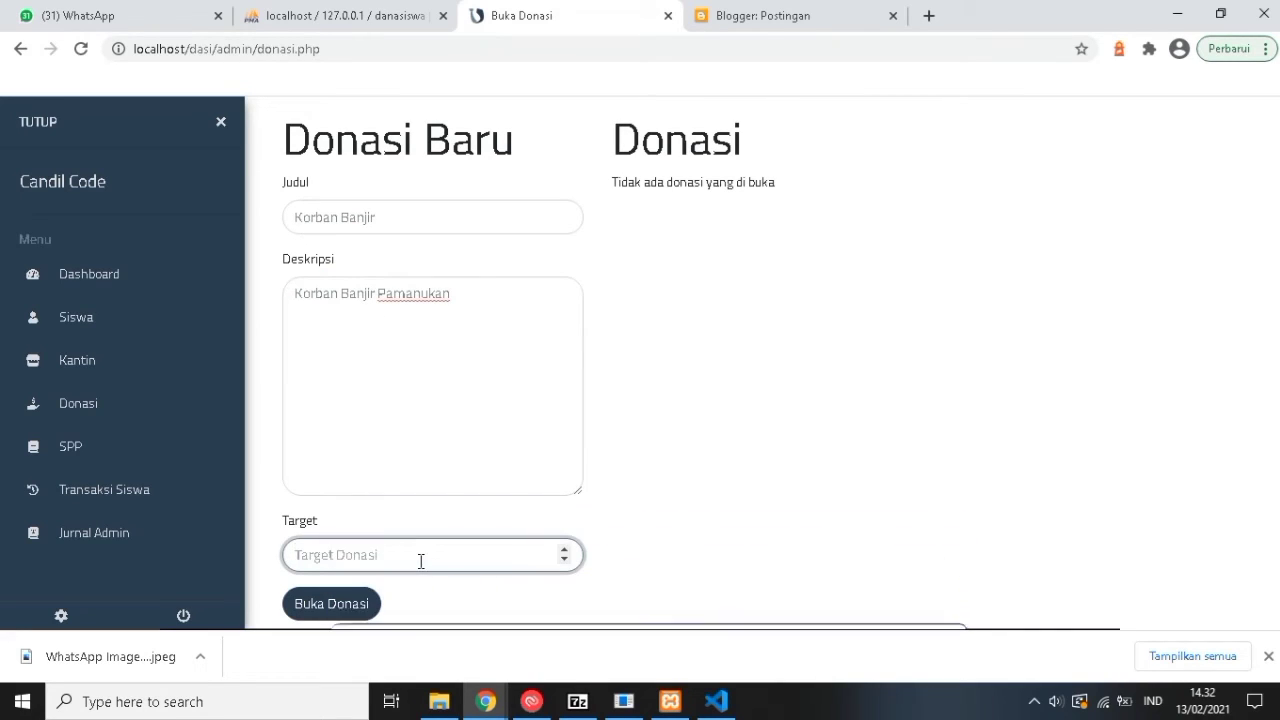
type("20000")
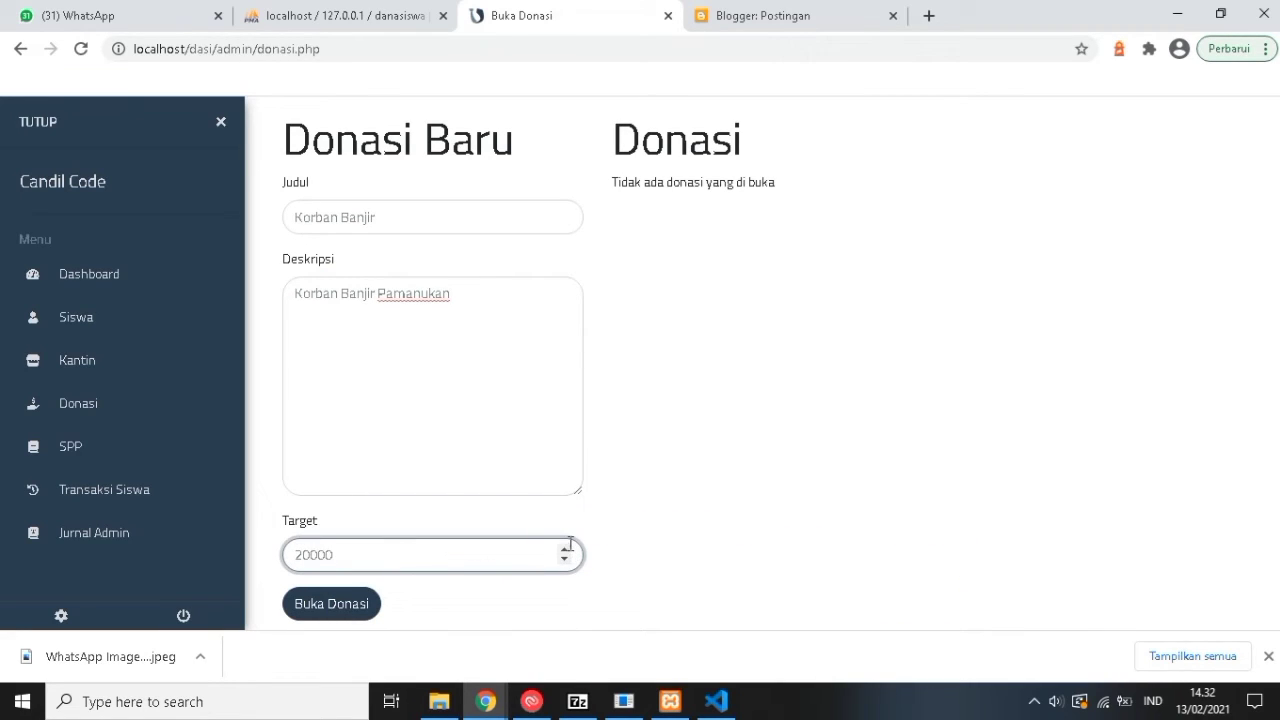
type("00")
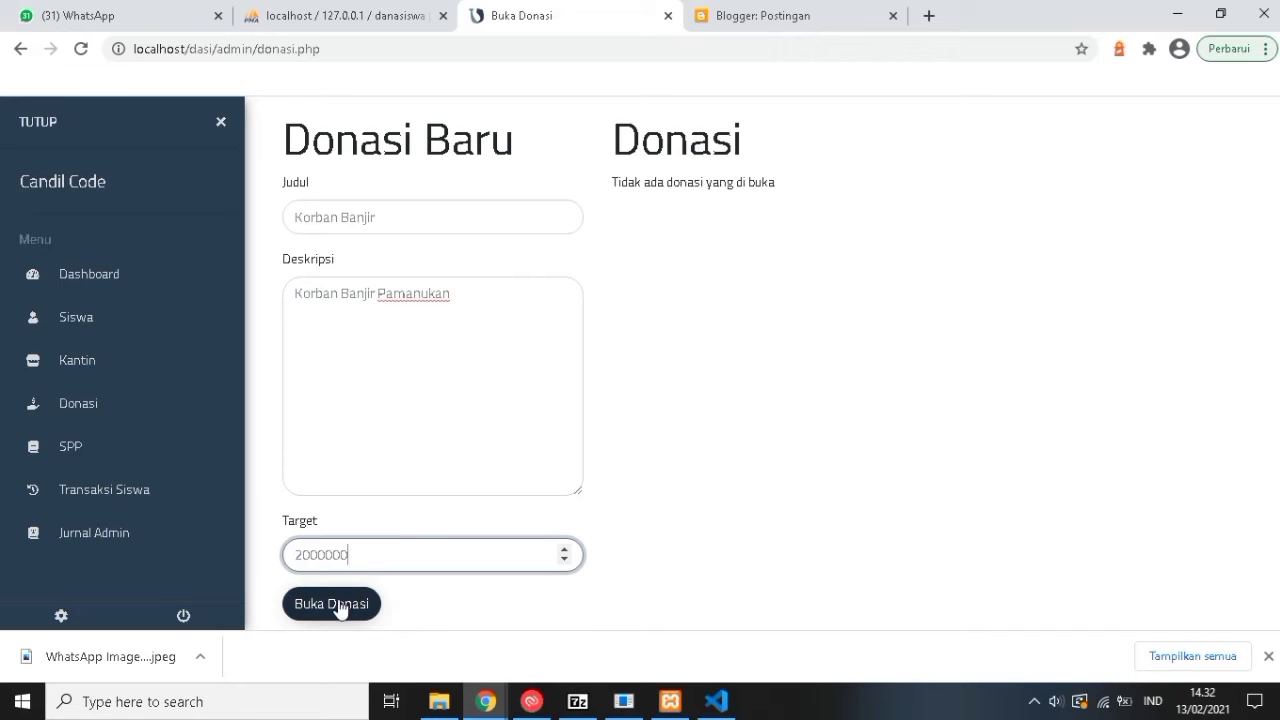
left_click(339, 605)
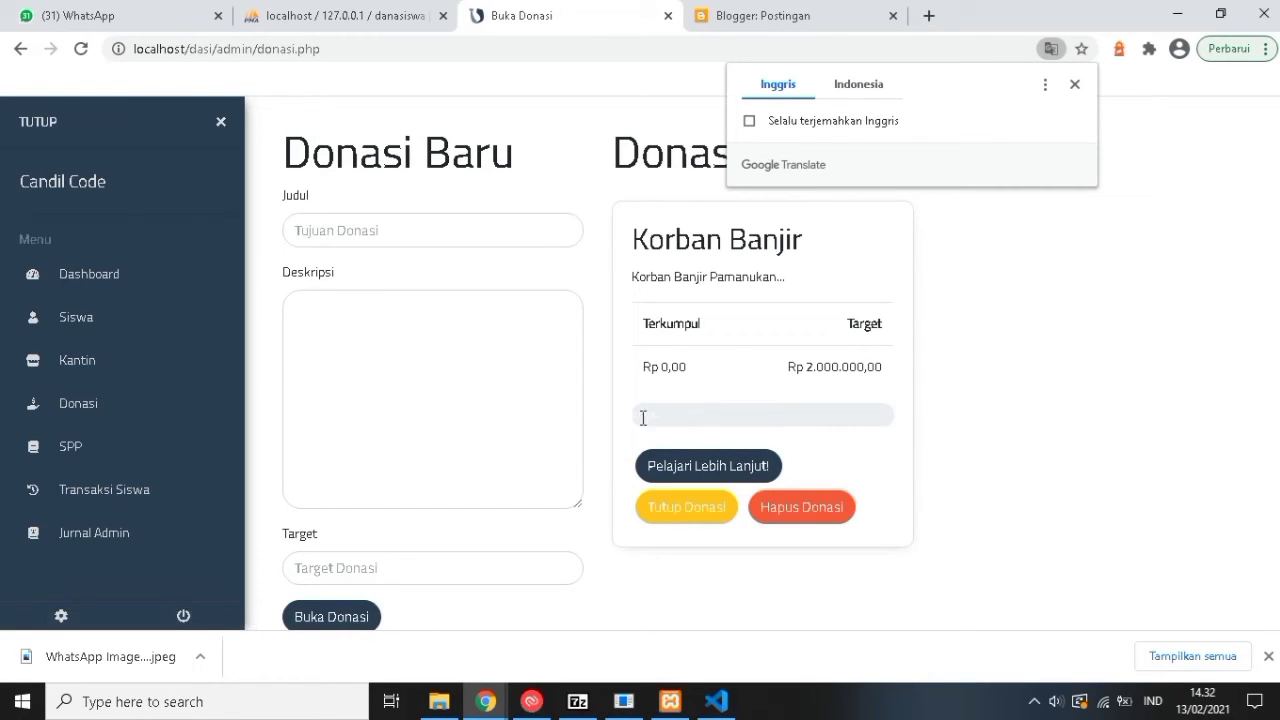
scroll(239, 382, "down", 1)
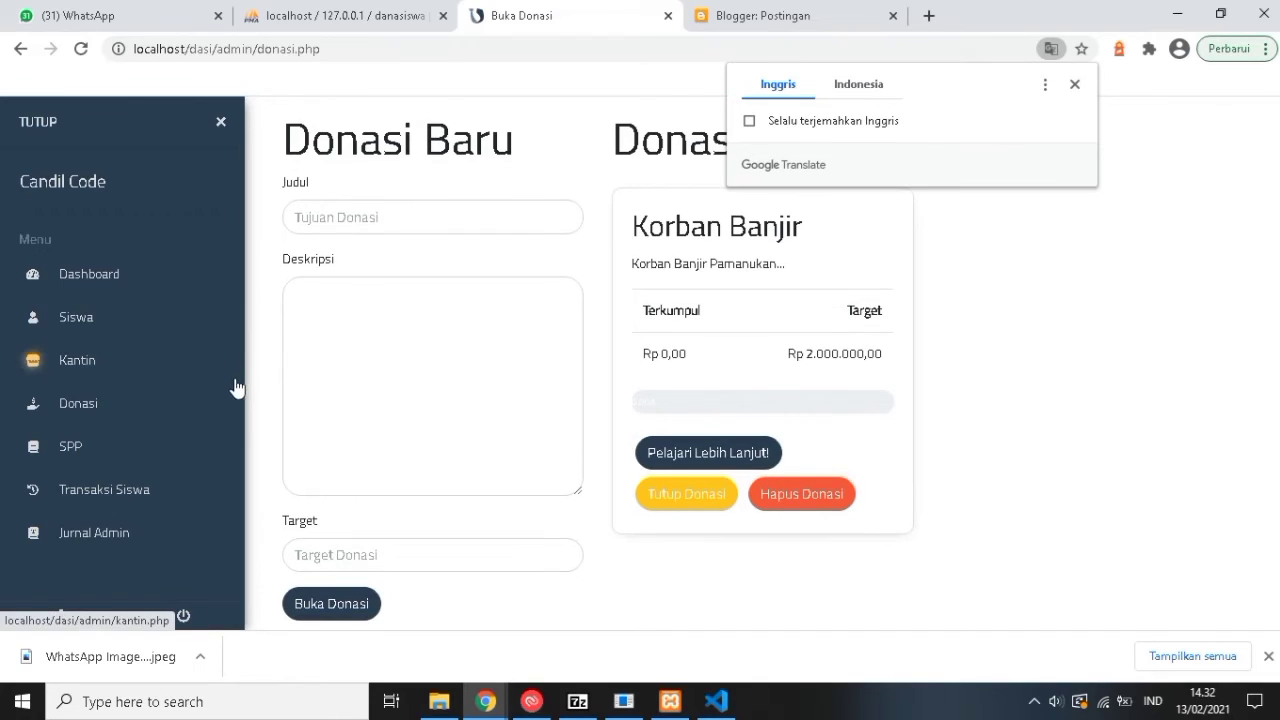
Review the SPP withdrawal amount, fee and admin password fields, then view the empty Transaksi Siswa page.
left_click(60, 450)
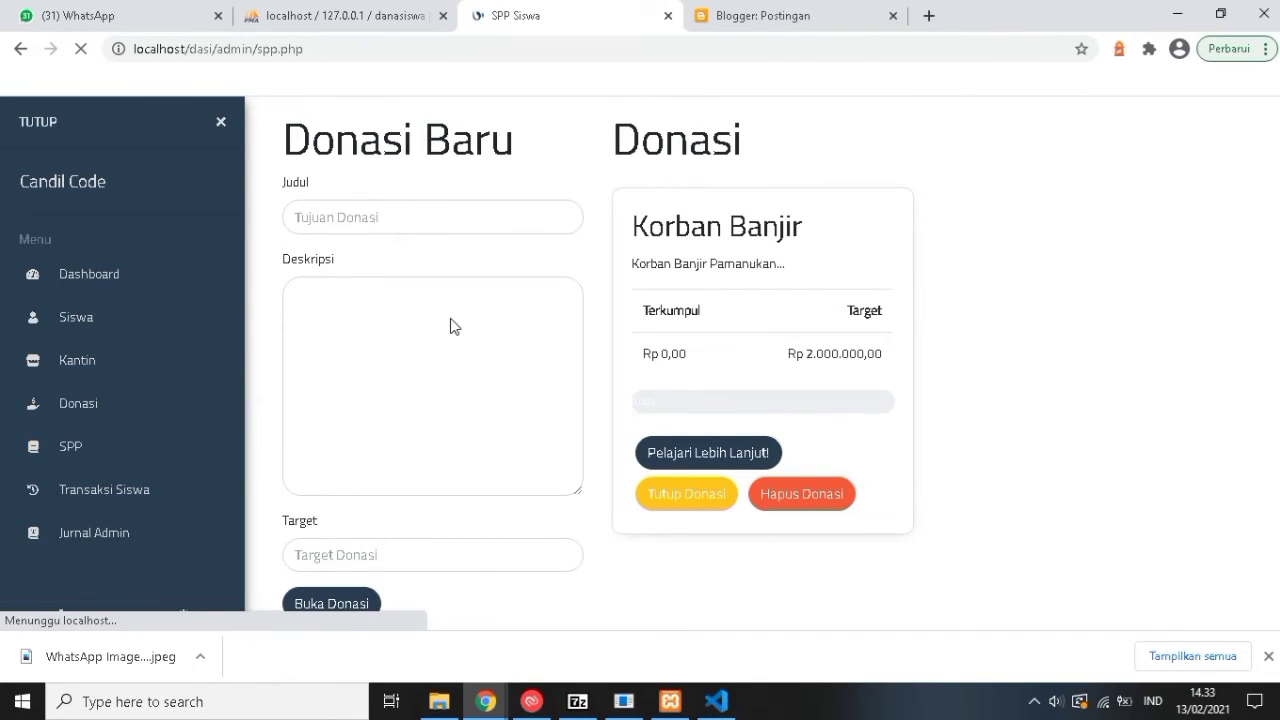
scroll(386, 266, "down", 1)
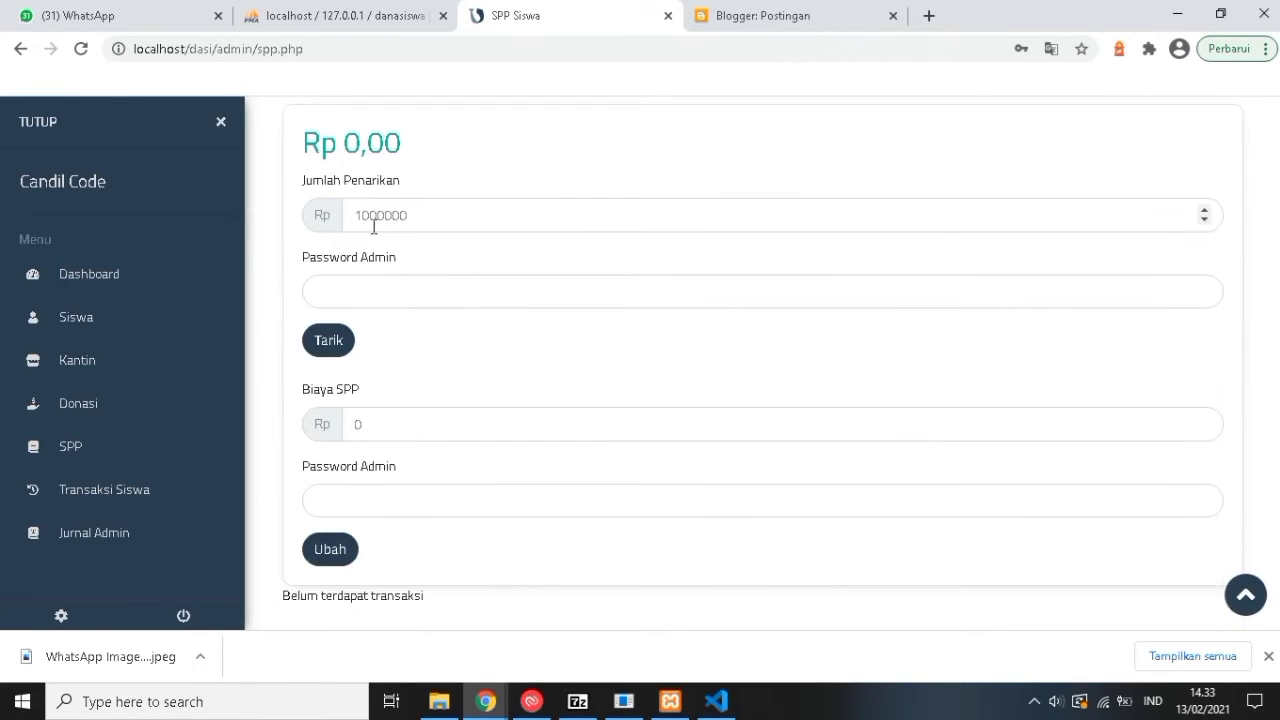
scroll(384, 308, "up", 1)
left_click(384, 308)
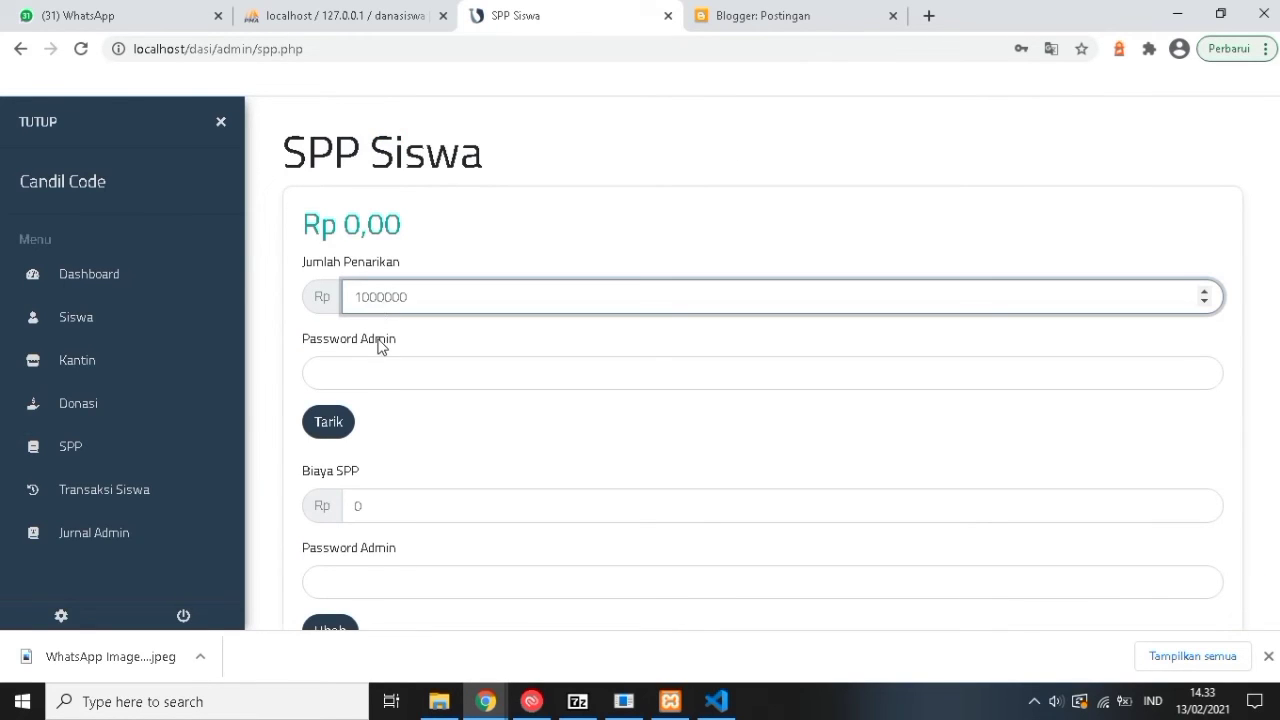
scroll(380, 320, "down", 1)
left_click(380, 297)
left_click(597, 380)
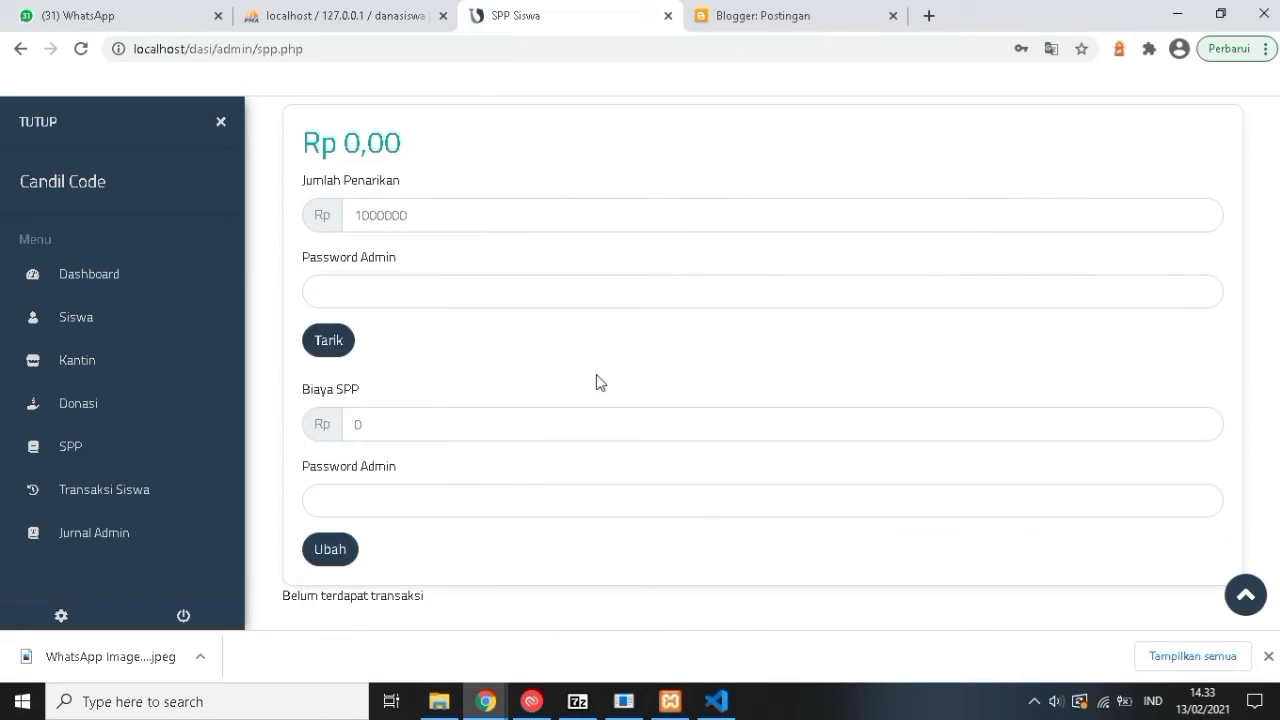
left_click(366, 430)
left_click(345, 507)
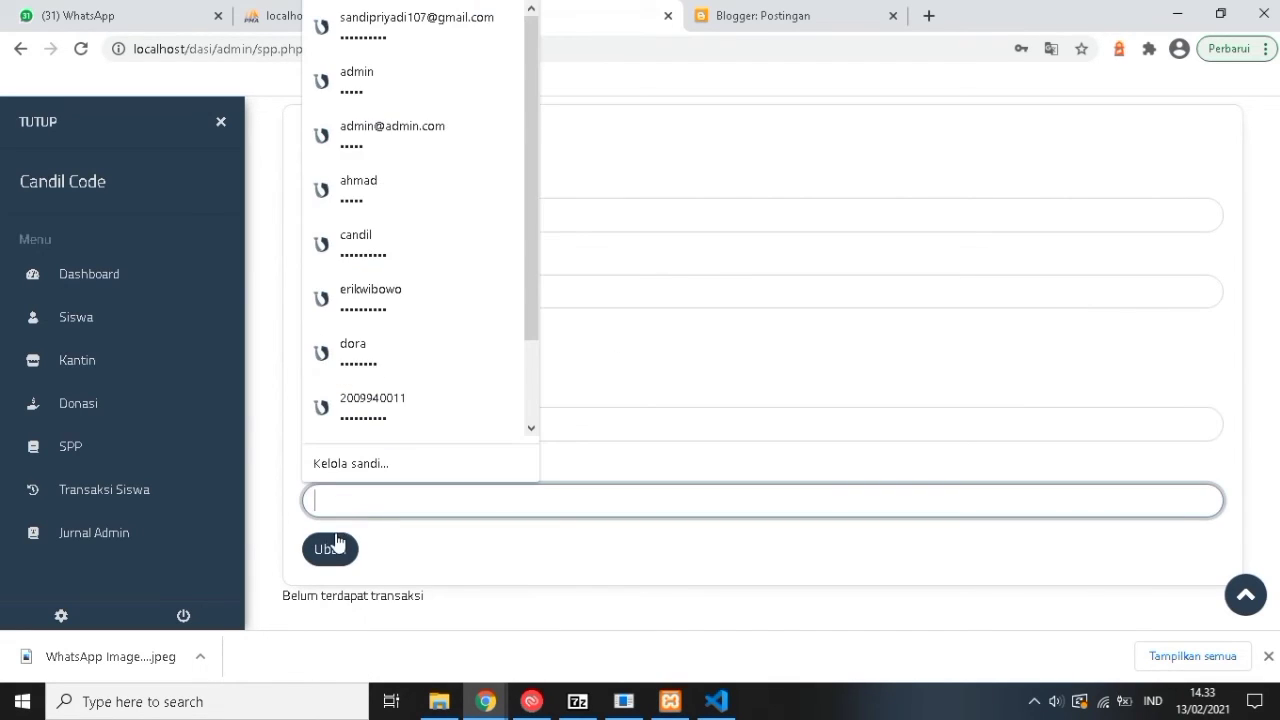
left_click(462, 578)
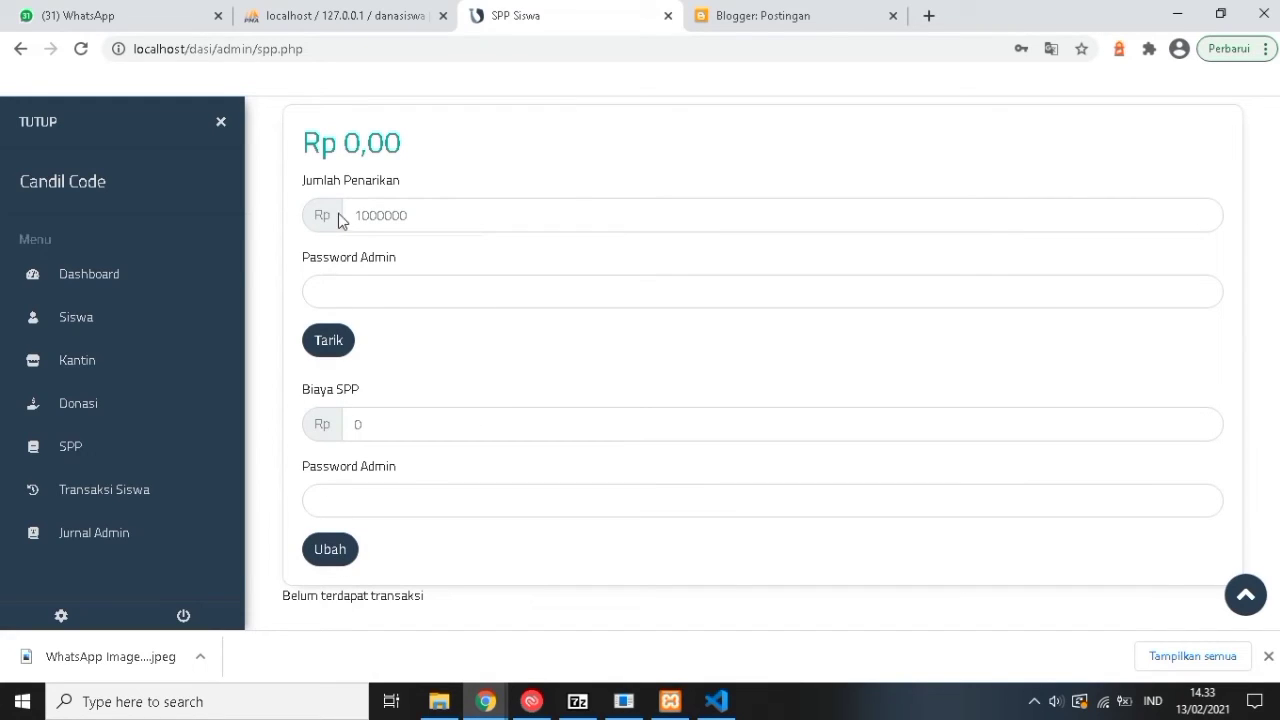
left_click(116, 496)
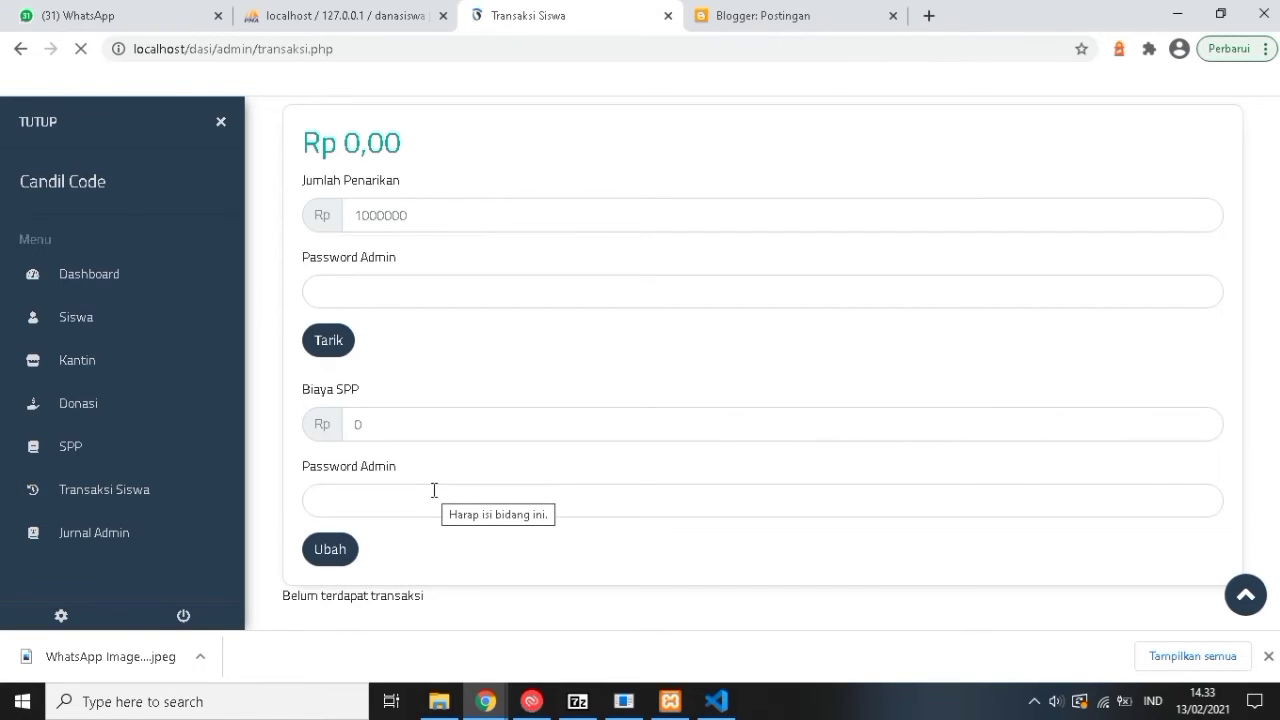
Show the Jurnal Admin's five logged actions after briefly hitting the missing settings page.
left_click(126, 538)
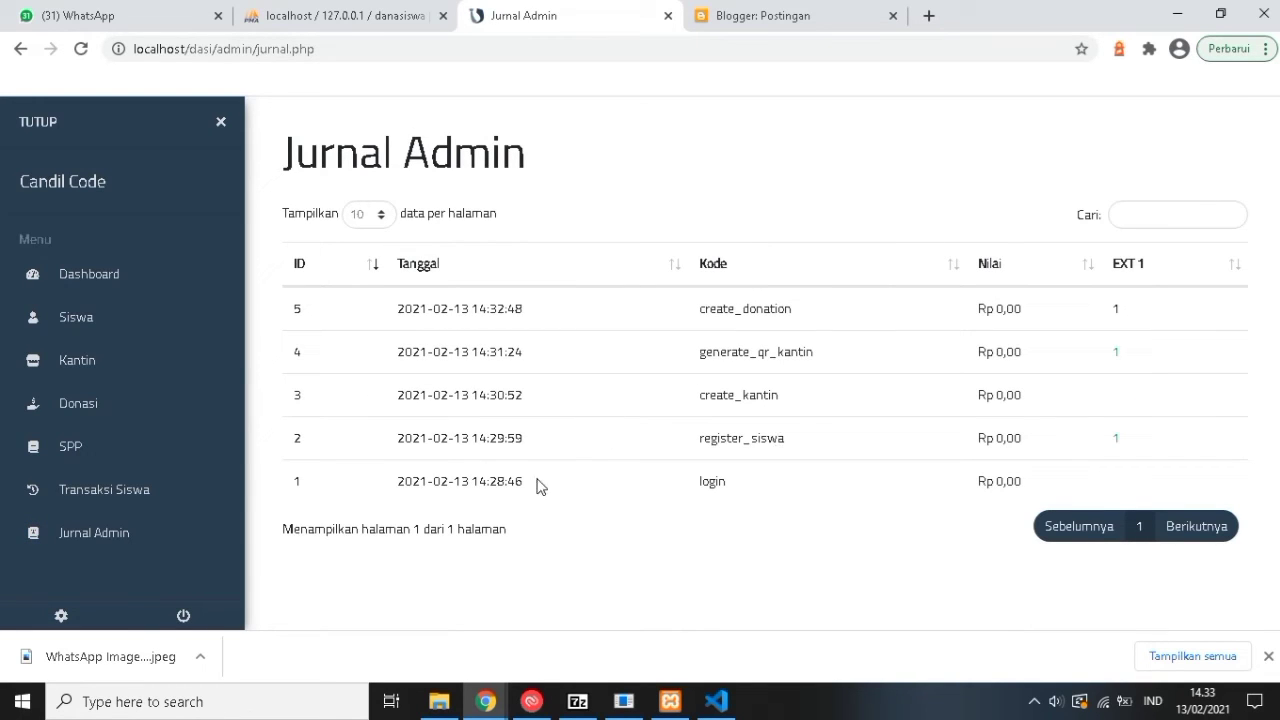
left_click(61, 616)
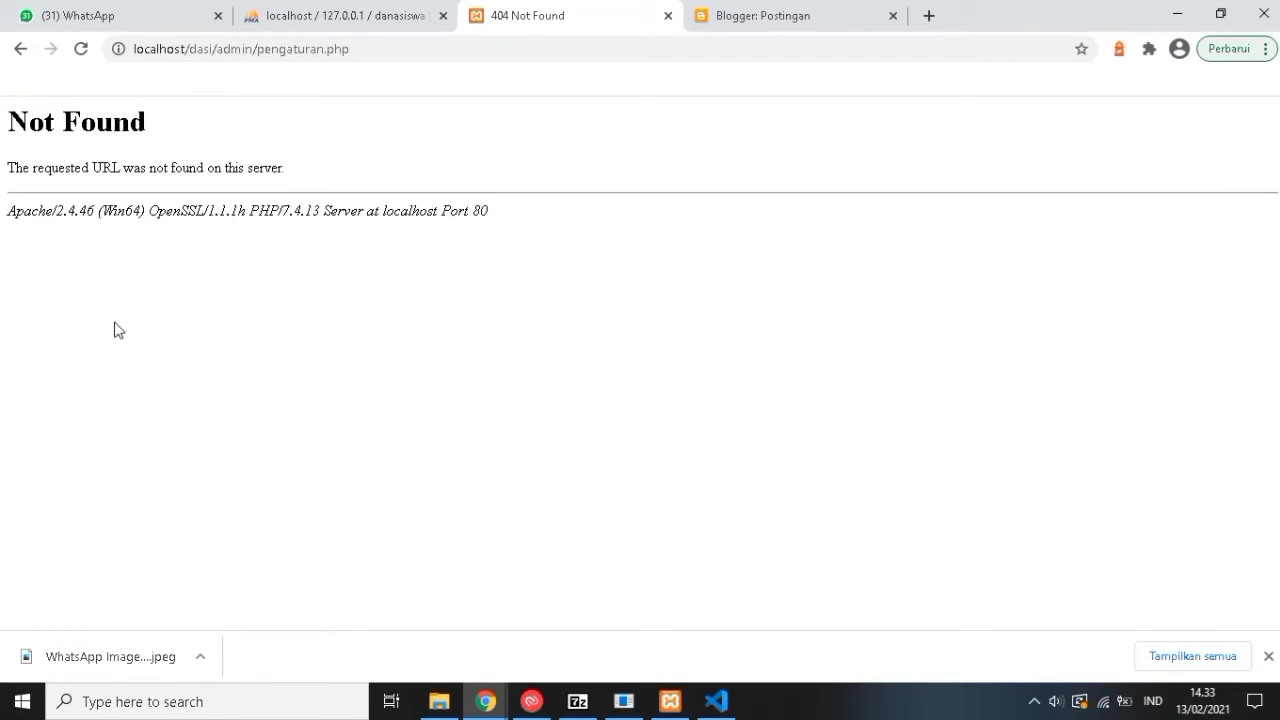
key("alt+Left")
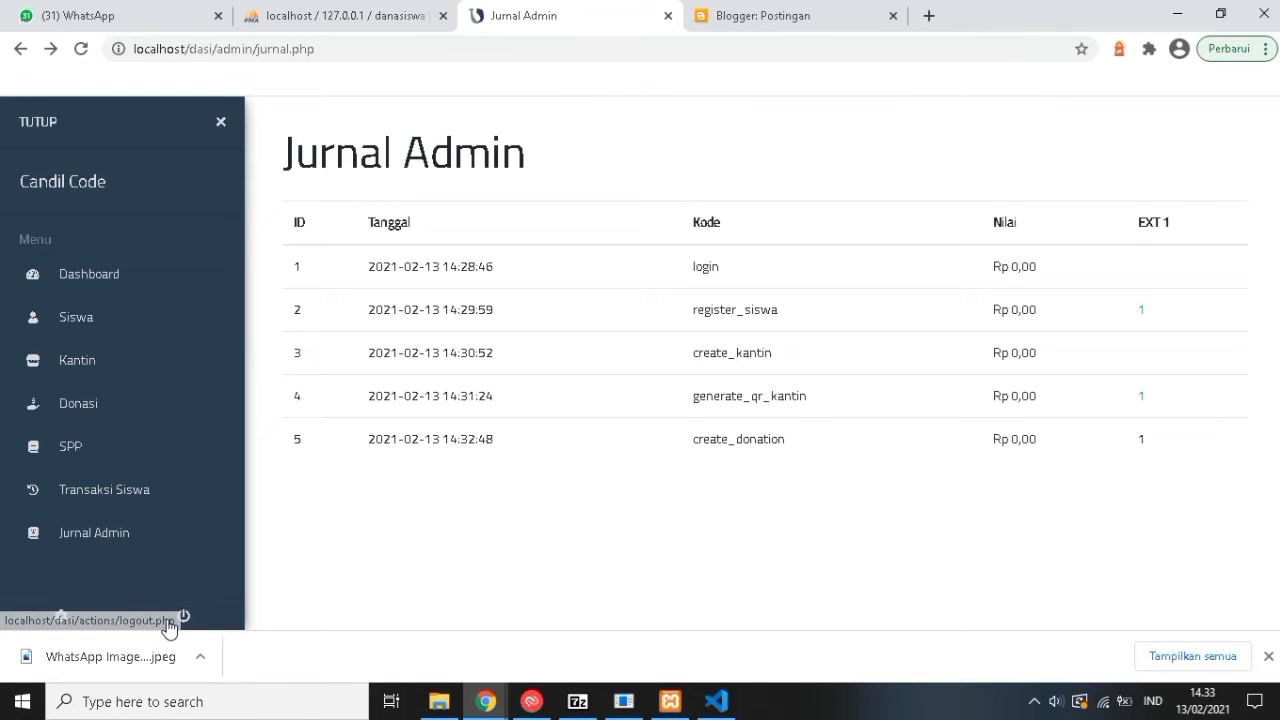
Log out of the admin account and enter the student's e-mail on the student login page.
left_click(184, 619)
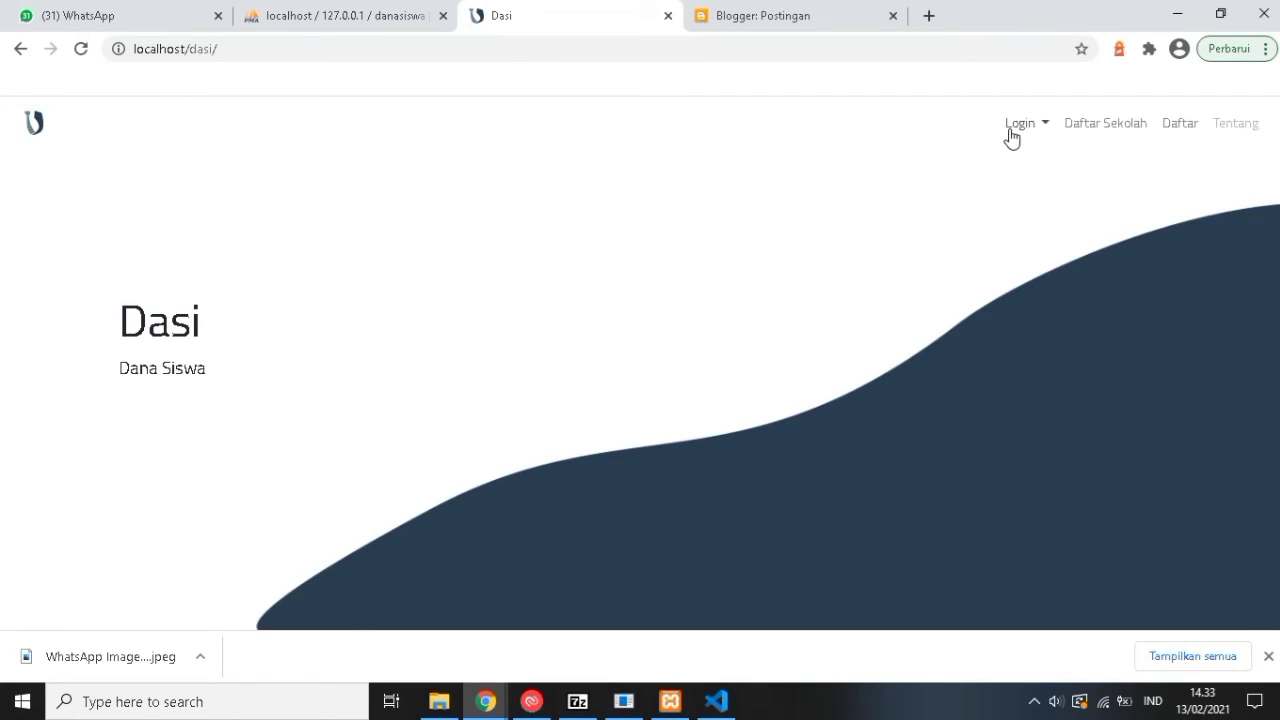
left_click(1014, 128)
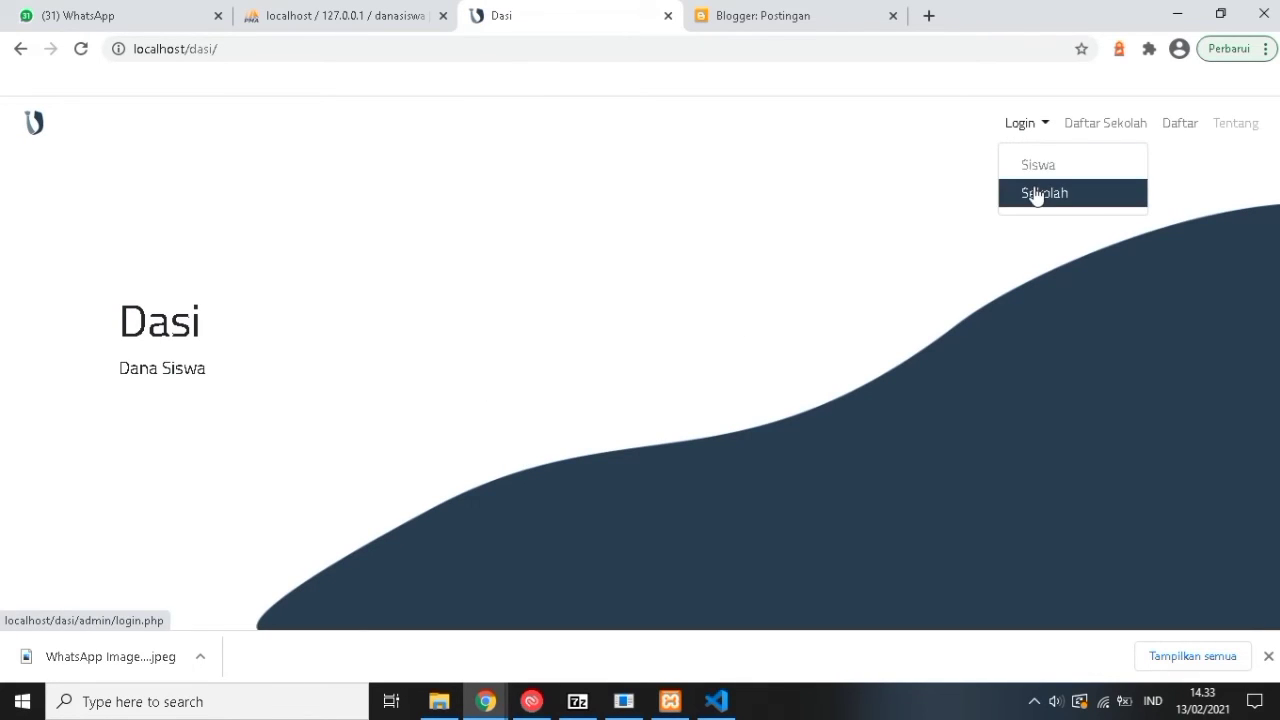
left_click(1036, 164)
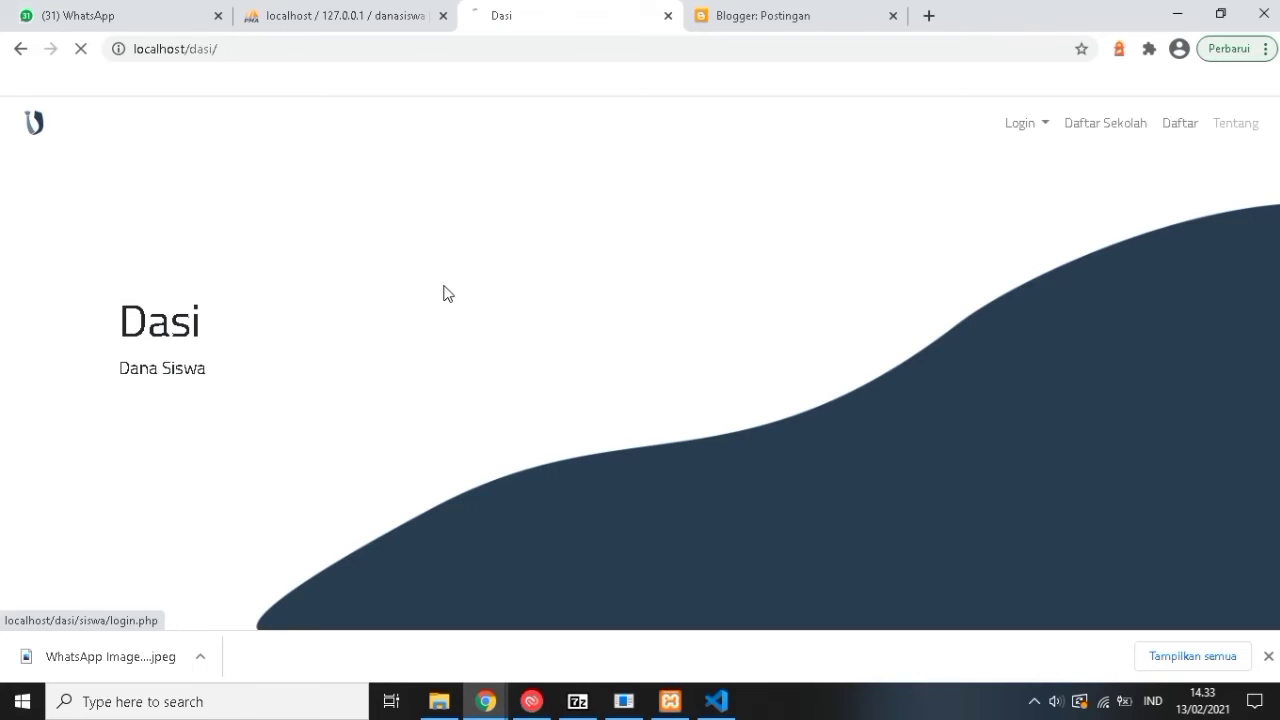
triple_click(604, 252)
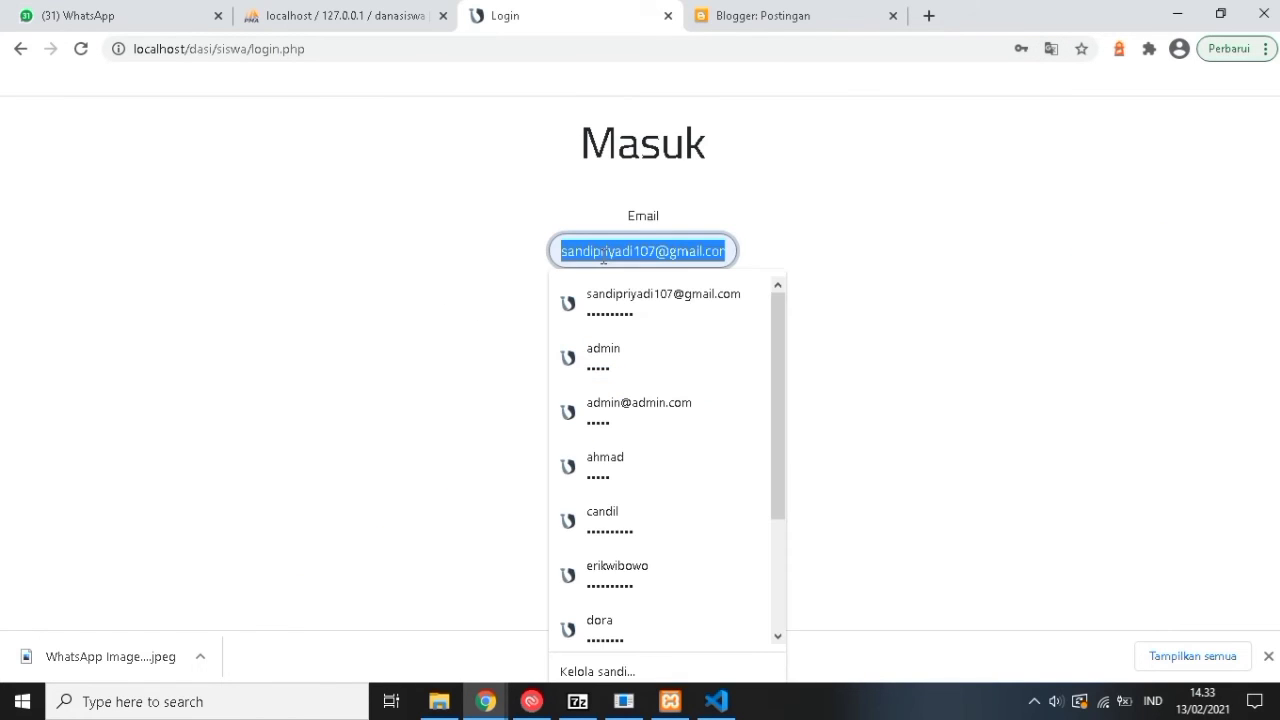
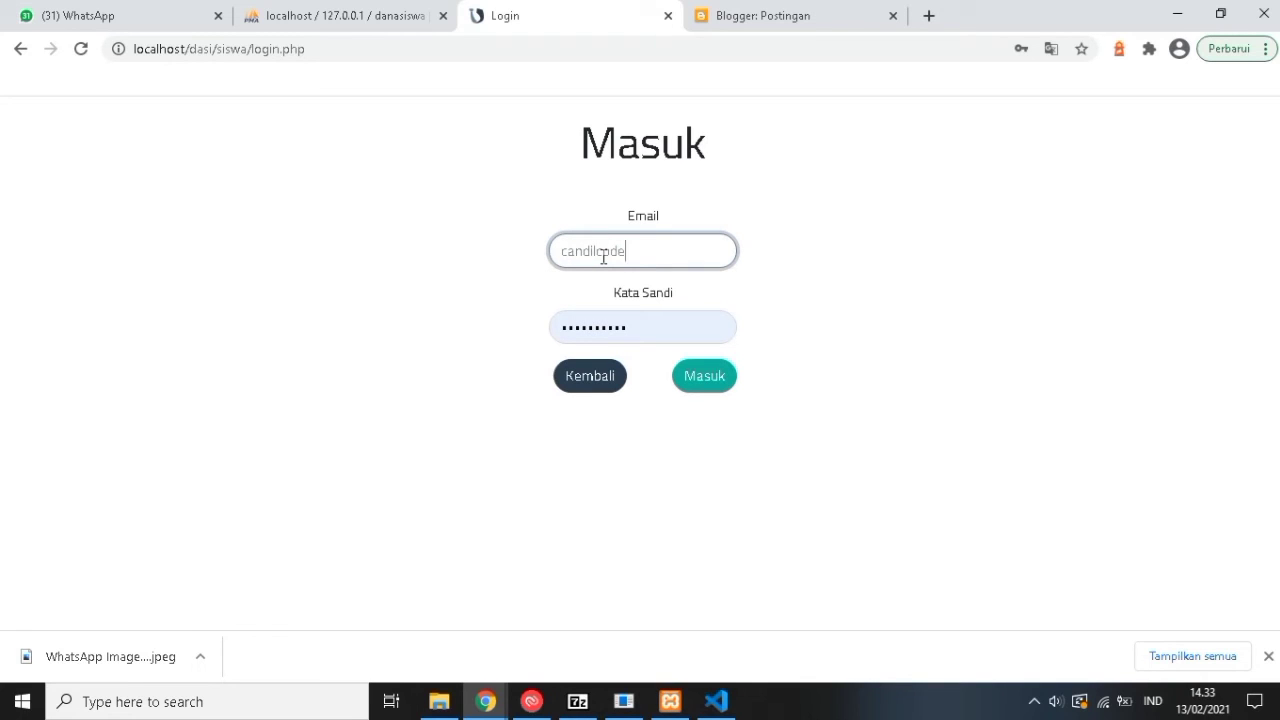
Bring the password over from the Blogger tab and submit the student login, which is rejected.
key("ctrl+Tab")
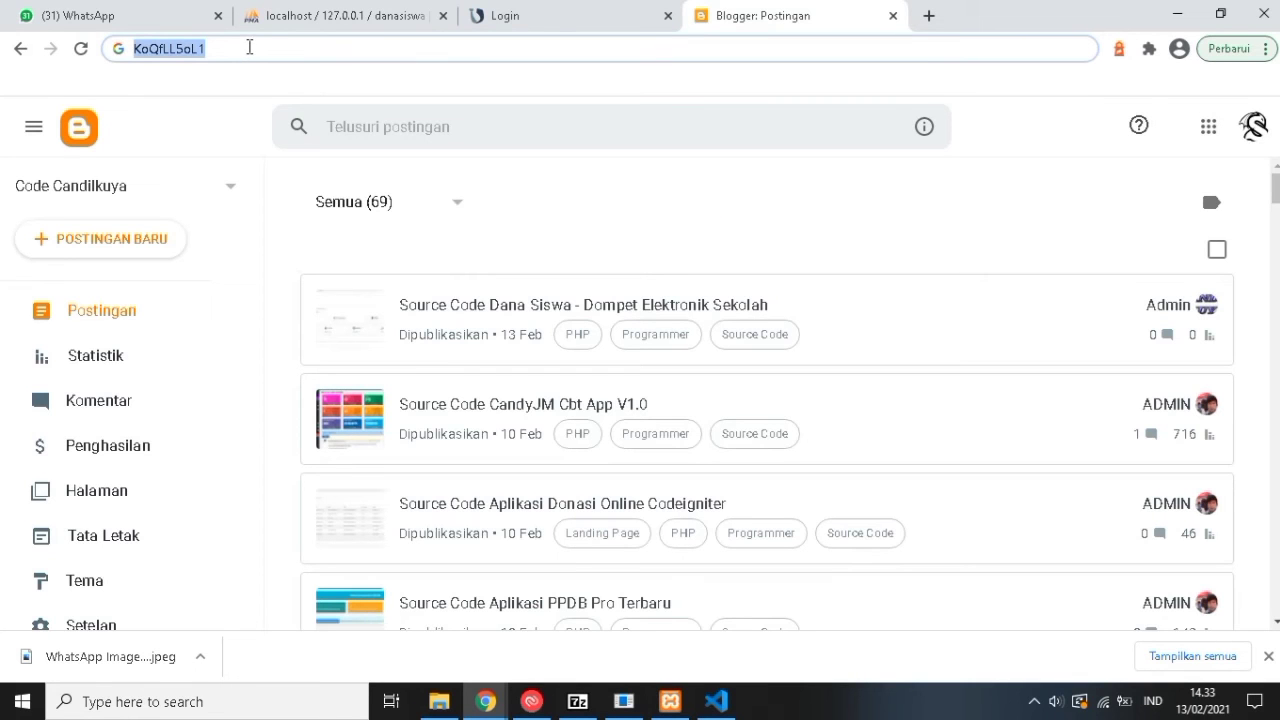
key("ctrl+shift+Tab")
left_click(594, 328)
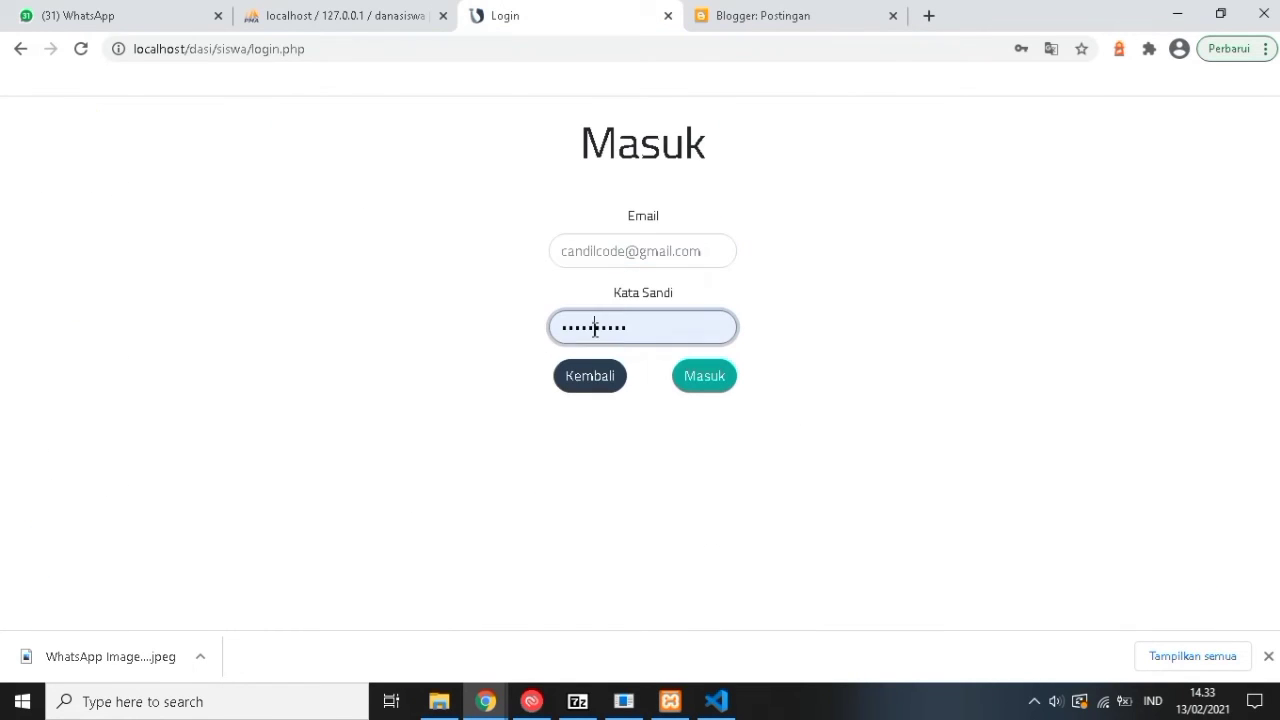
left_click(594, 328)
left_click(520, 330)
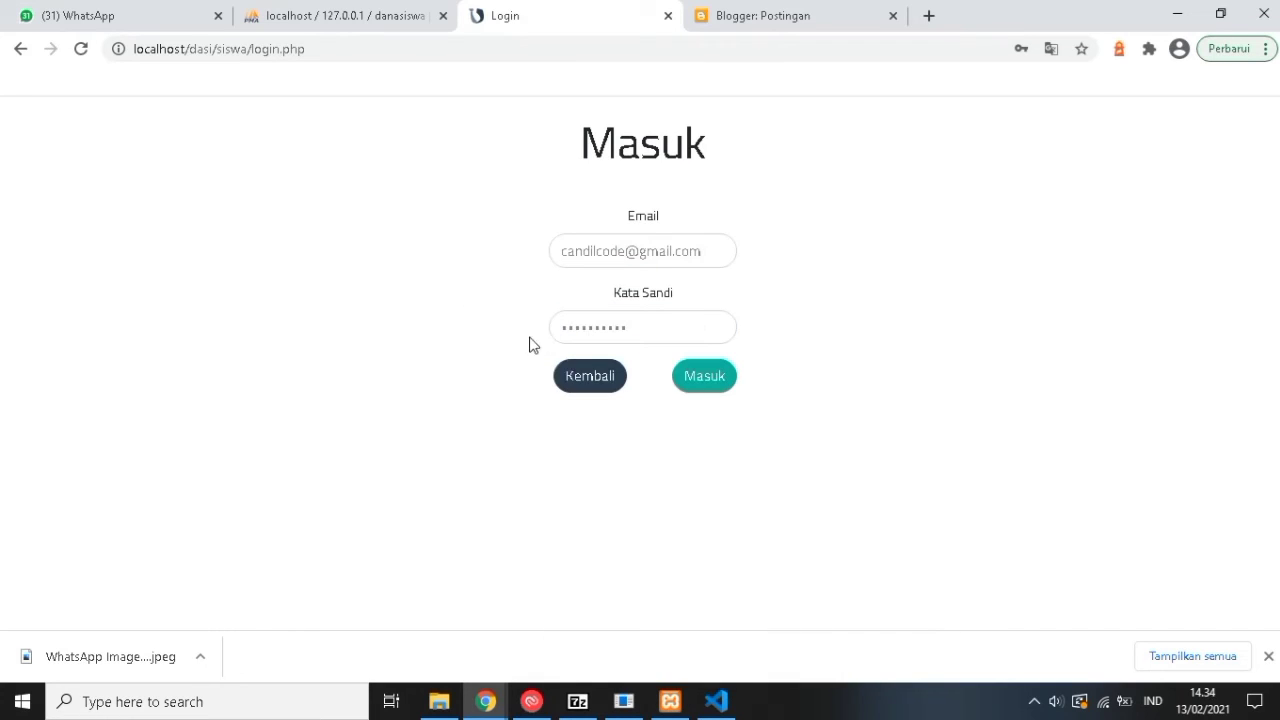
left_click(714, 380)
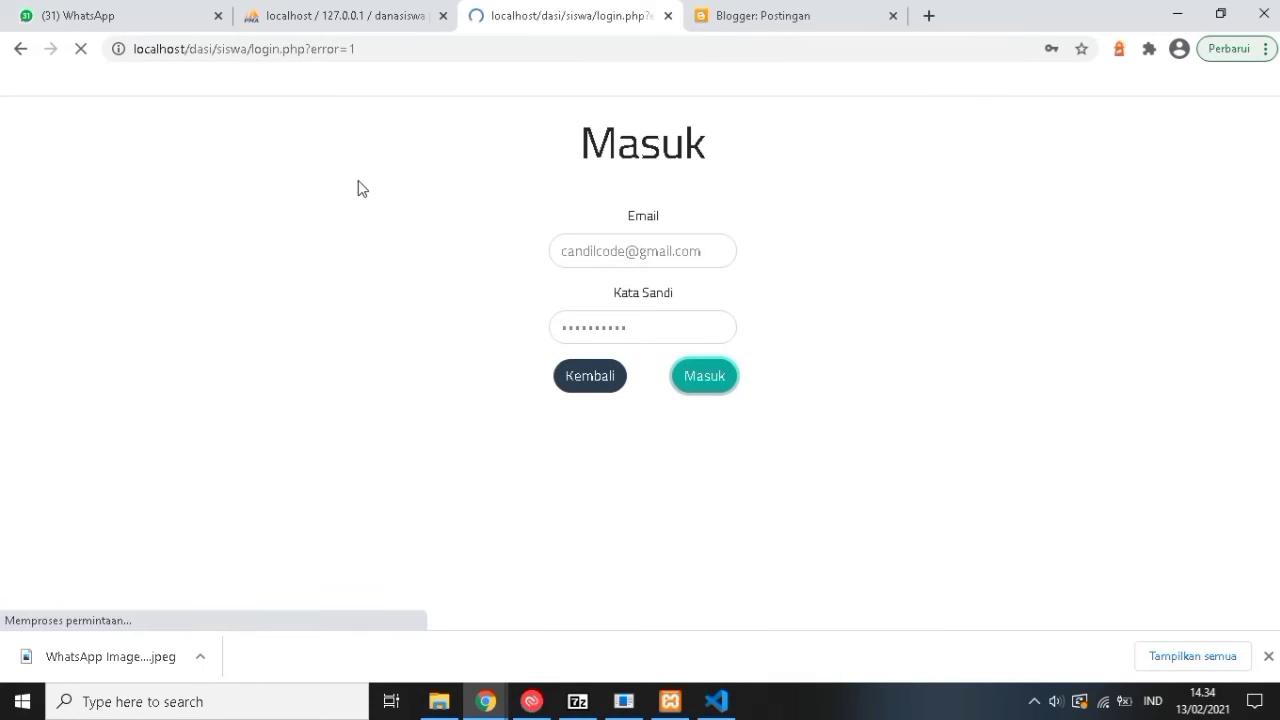
left_click(603, 251)
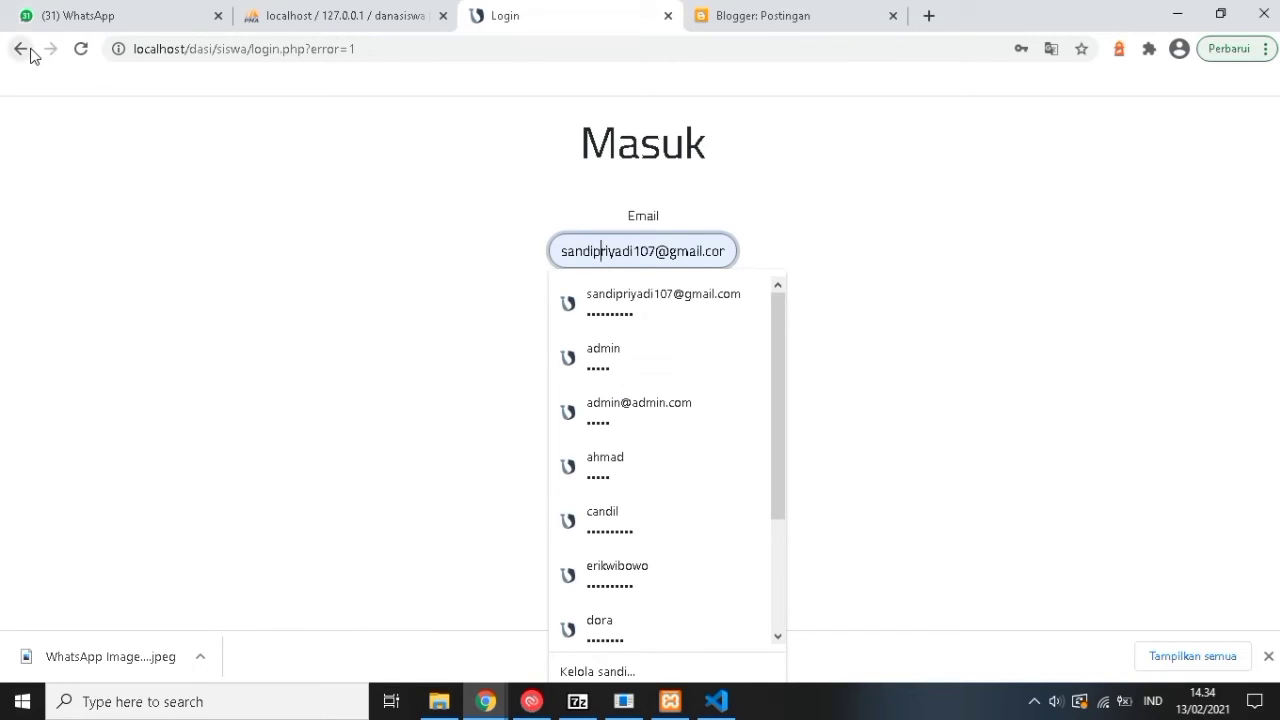
Look up the registered student in the danasiswa siswa table in phpMyAdmin, then return to login.
left_click(286, 15)
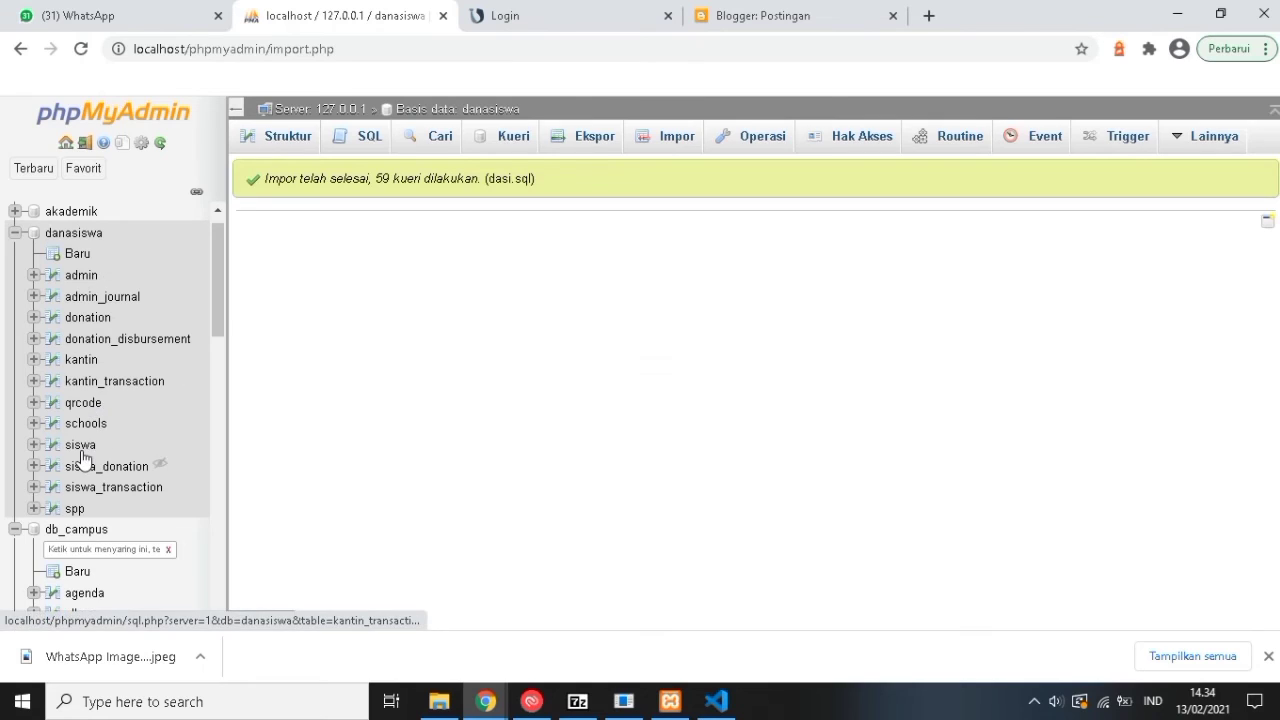
left_click(80, 446)
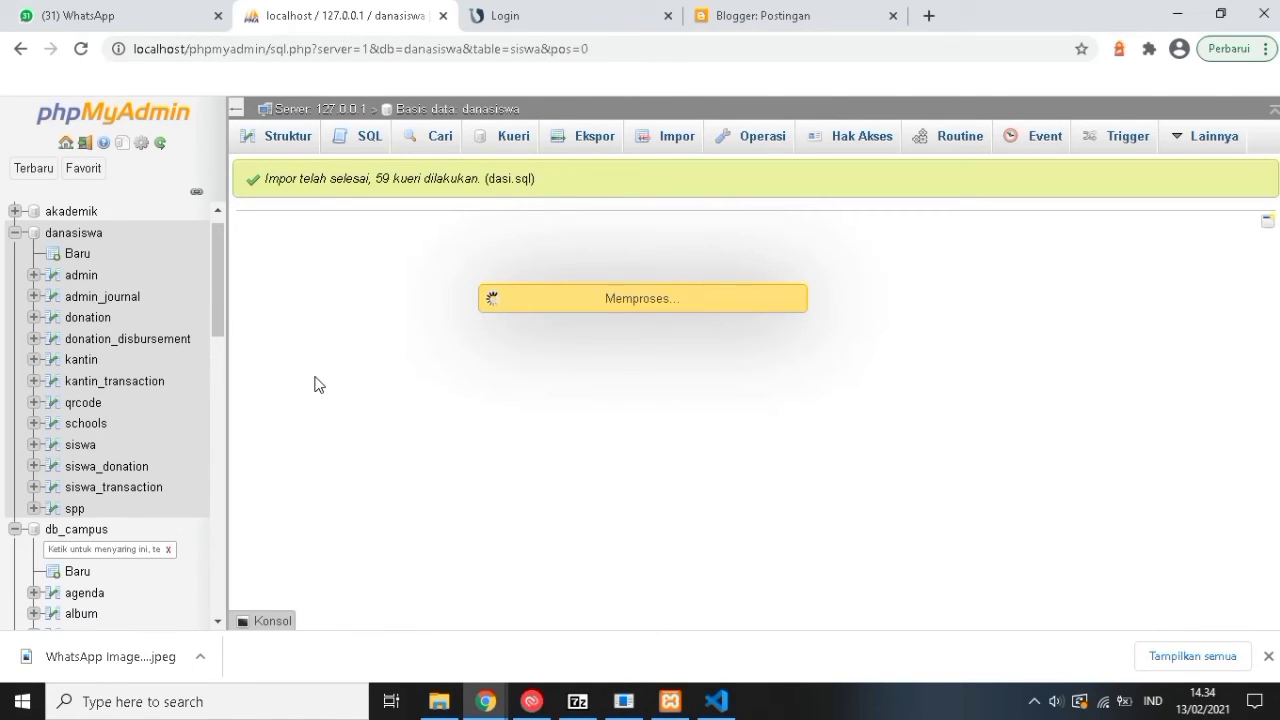
left_click(523, 22)
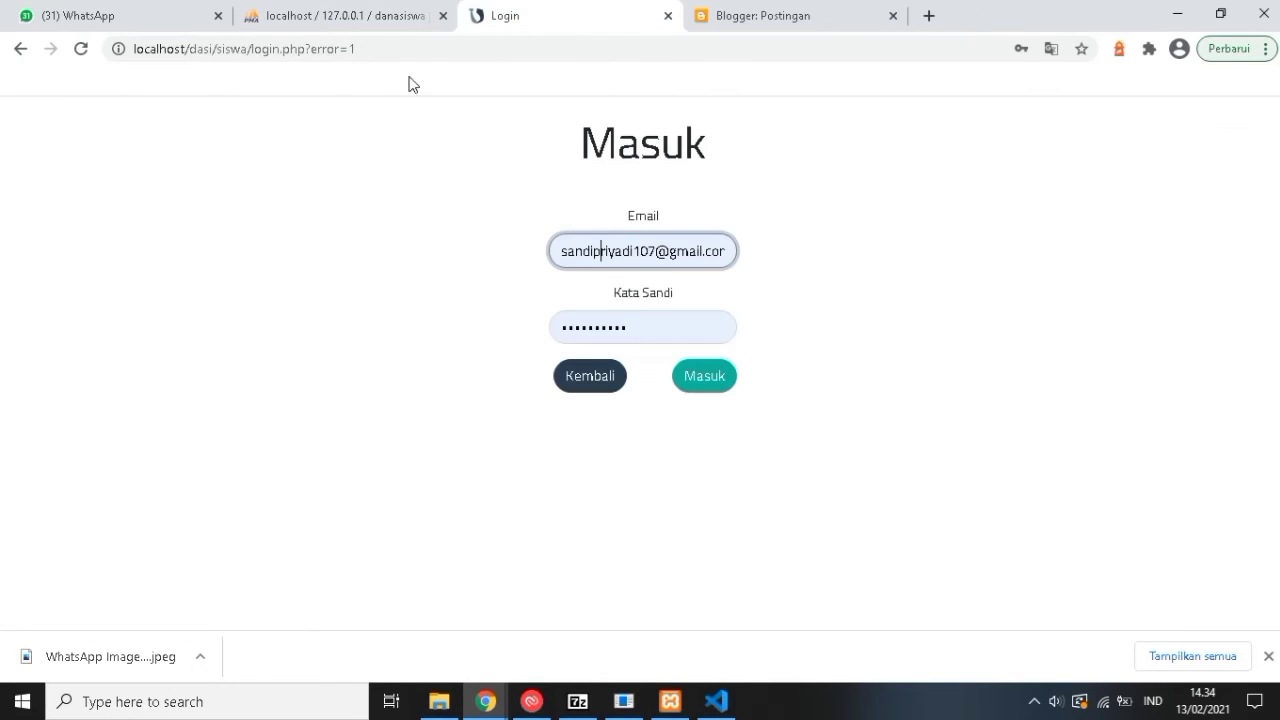
Replace the login e-mail with the one registered in the siswa table, re-enter the password, and sign in.
left_click(350, 30)
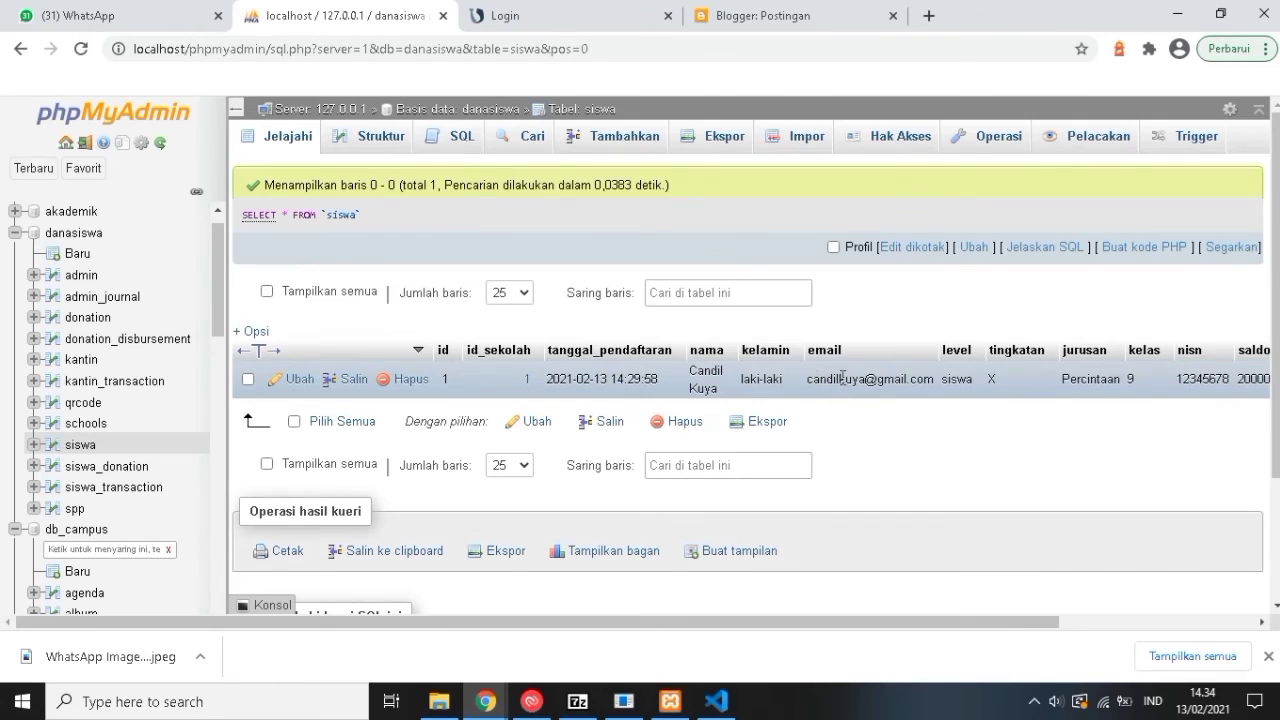
left_click(563, 14)
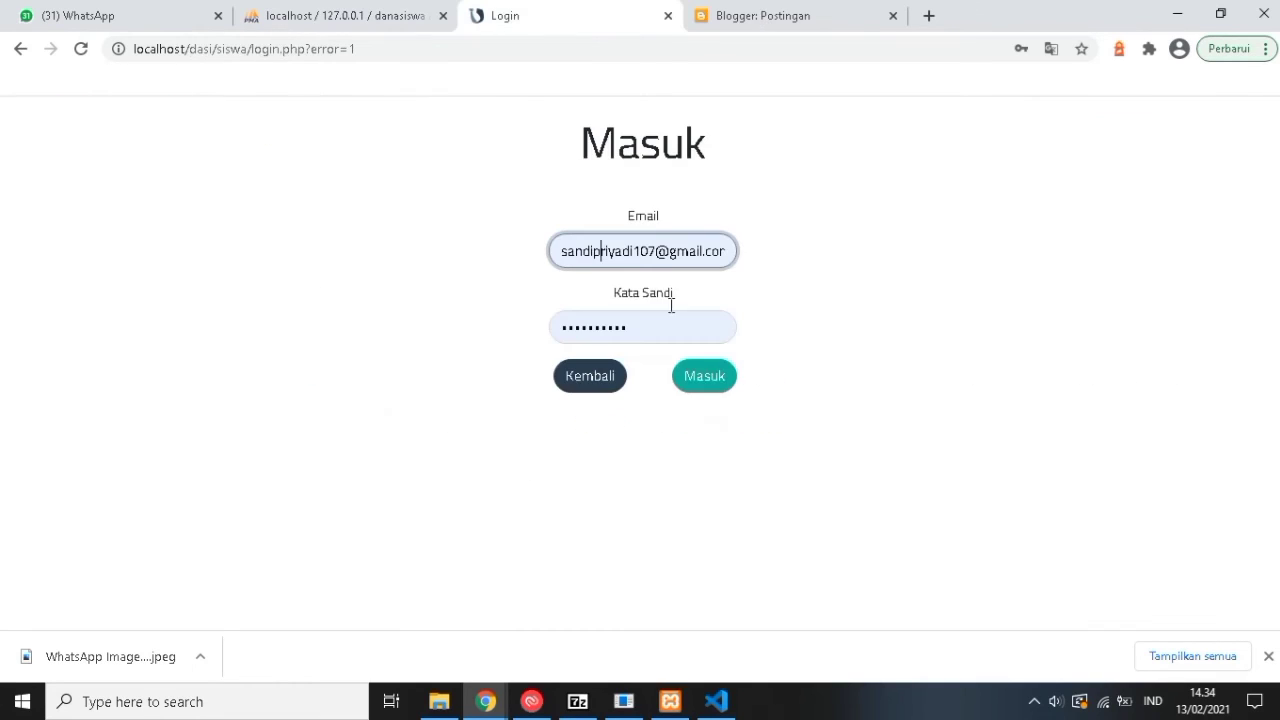
triple_click(641, 259)
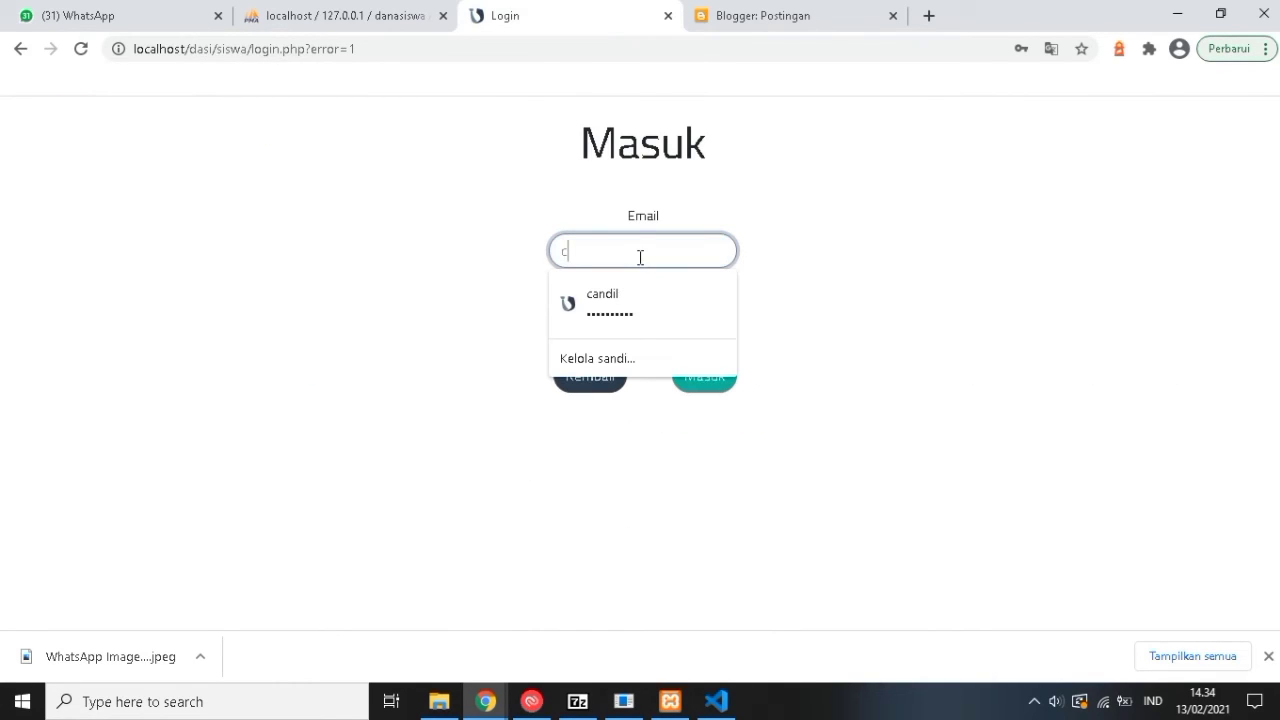
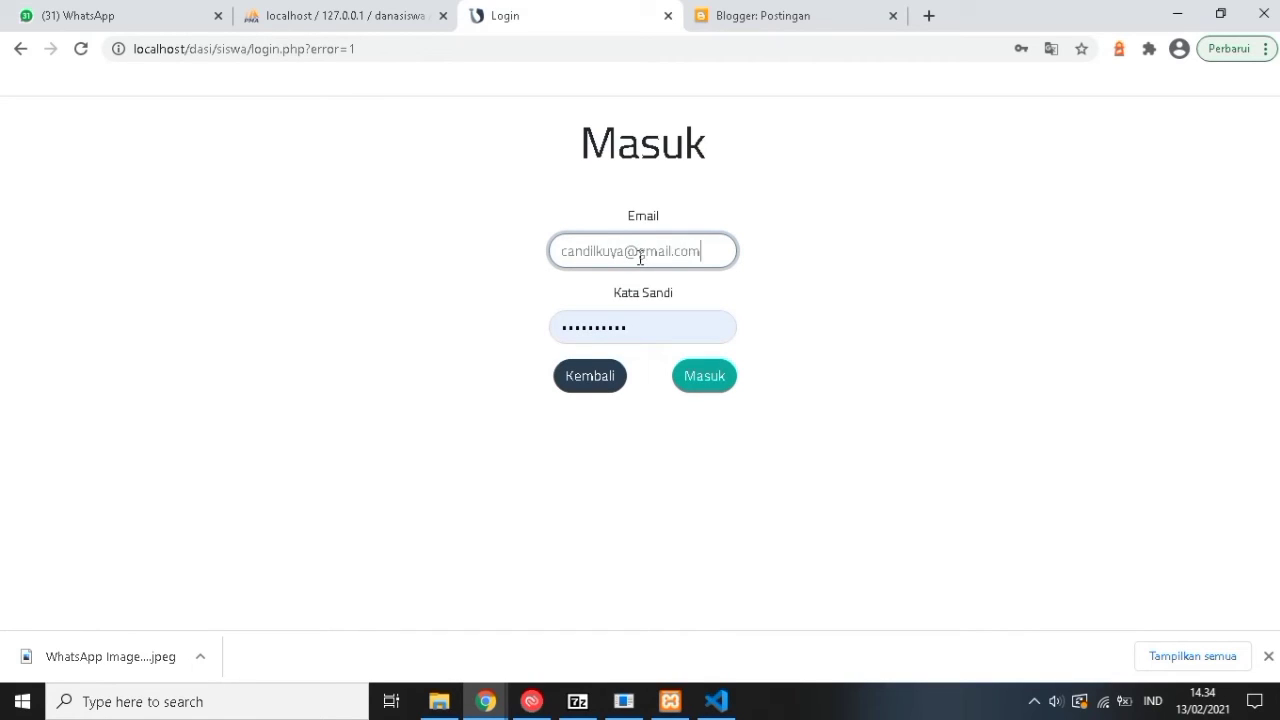
left_click(603, 331)
double_click(603, 331)
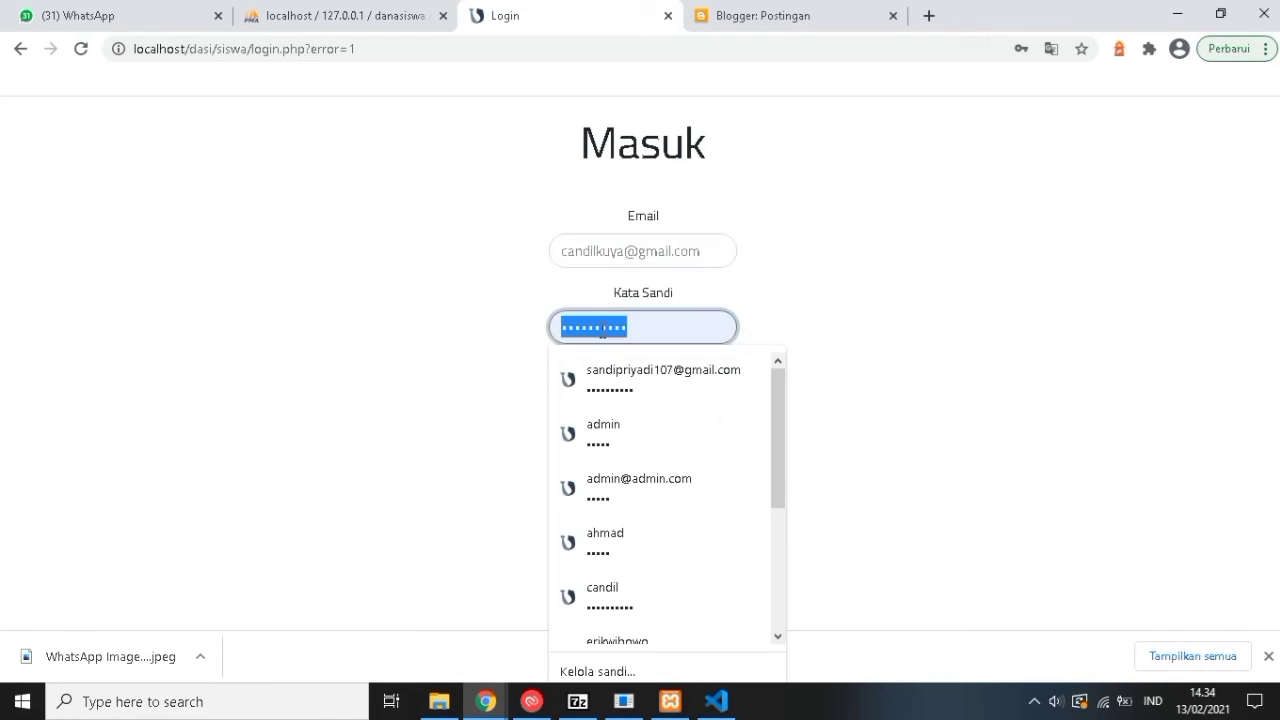
key("End")
left_click(423, 293)
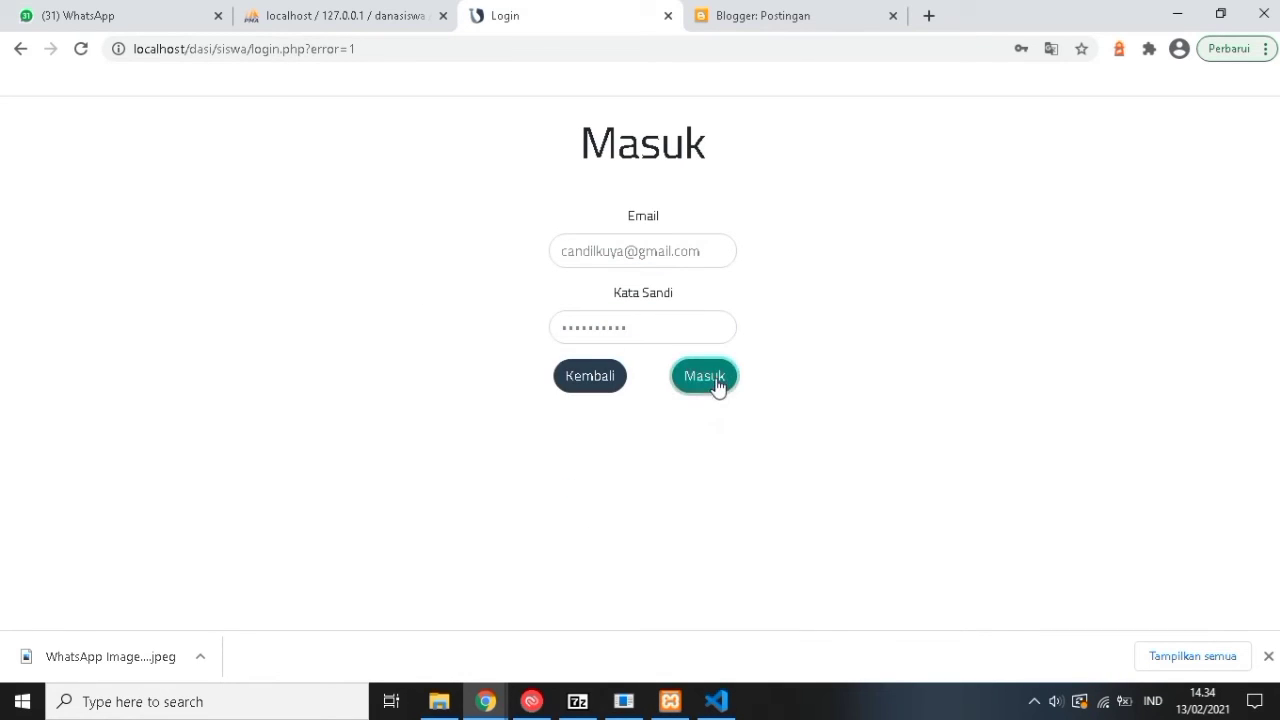
left_click(712, 382)
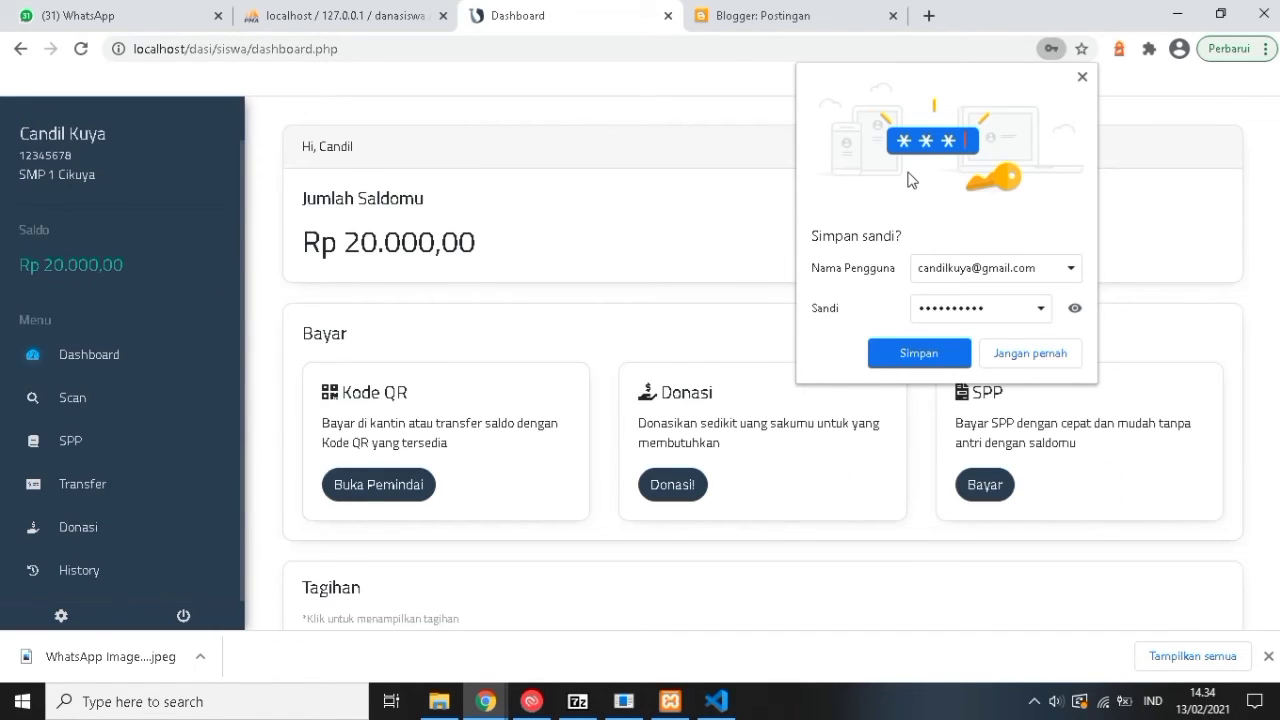
Dismiss the save-password prompt and try the QR scanner, refusing camera access.
scroll(910, 180, "down", 1)
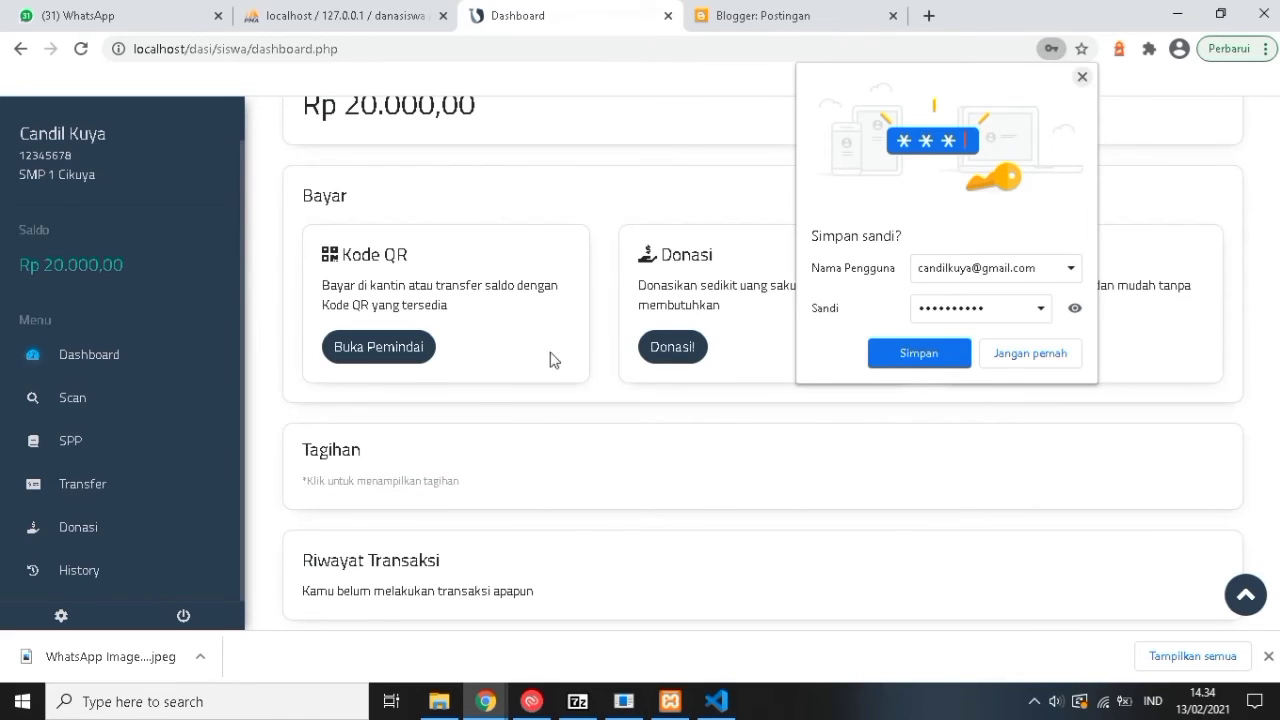
left_click(555, 360)
scroll(540, 375, "up", 1)
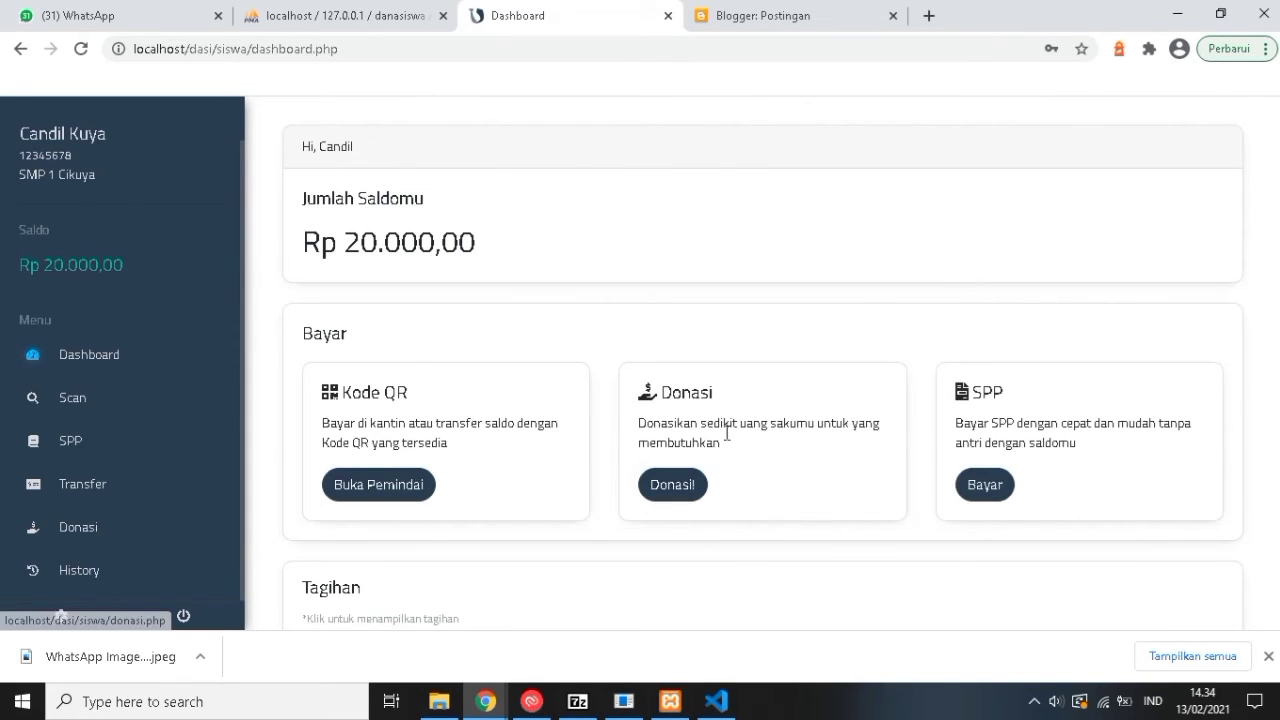
scroll(740, 440, "down", 1)
scroll(963, 363, "down", 1)
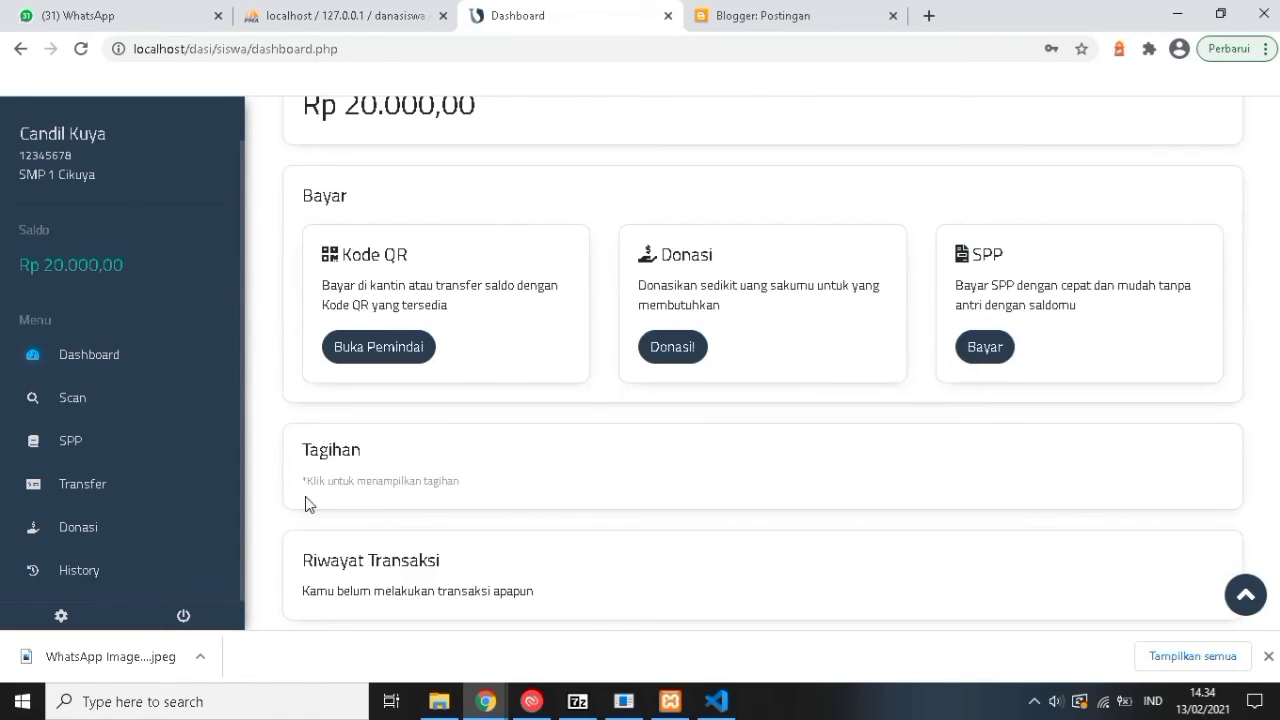
scroll(381, 560, "up", 2)
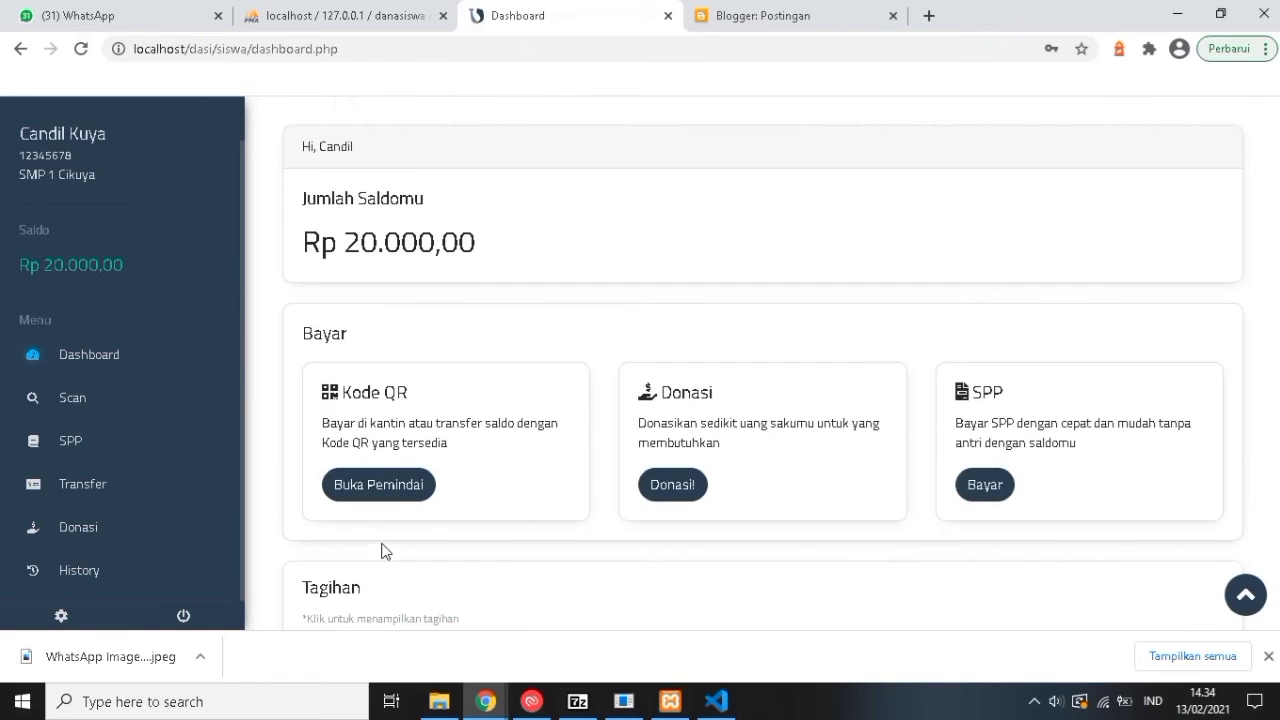
scroll(338, 272, "down", 2)
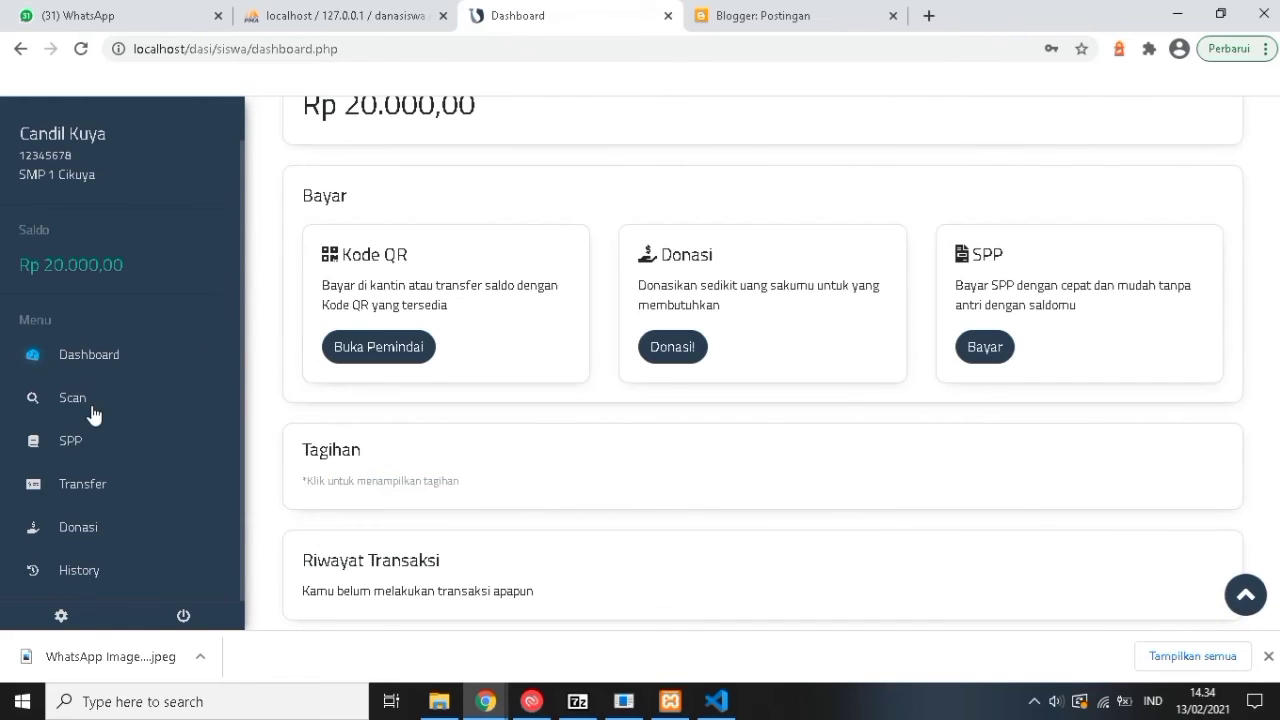
left_click(363, 361)
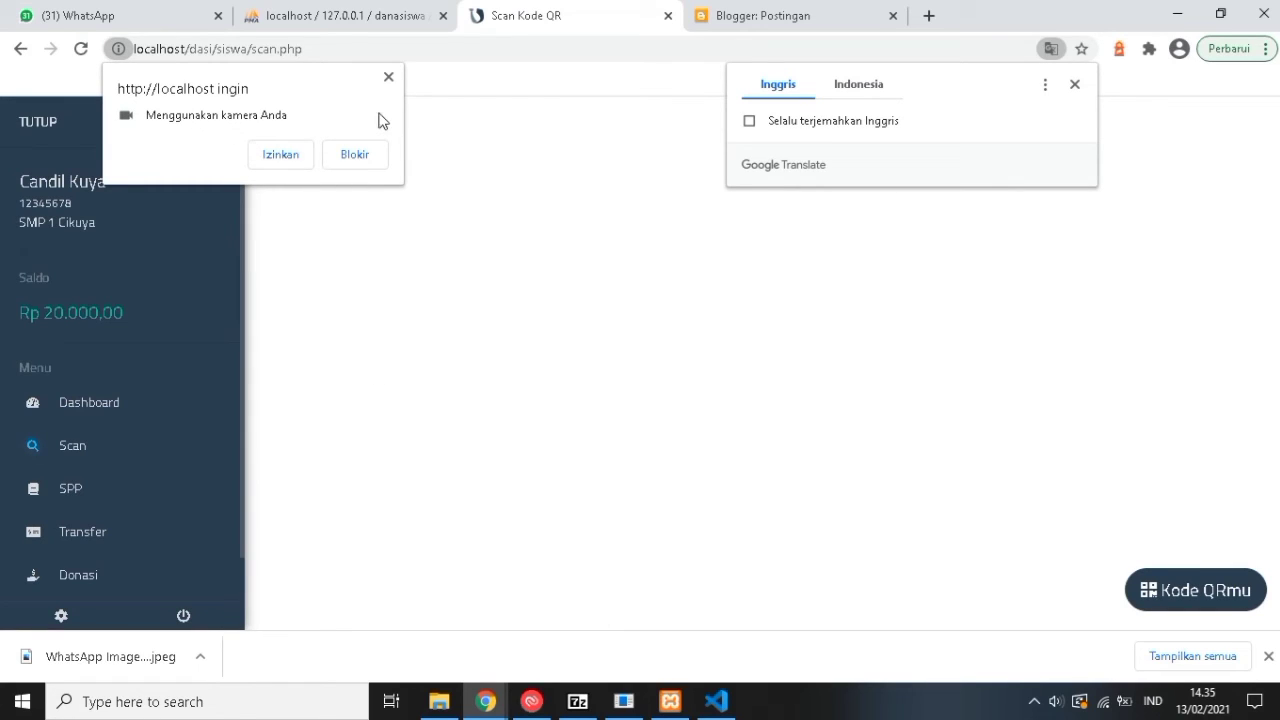
left_click(388, 78)
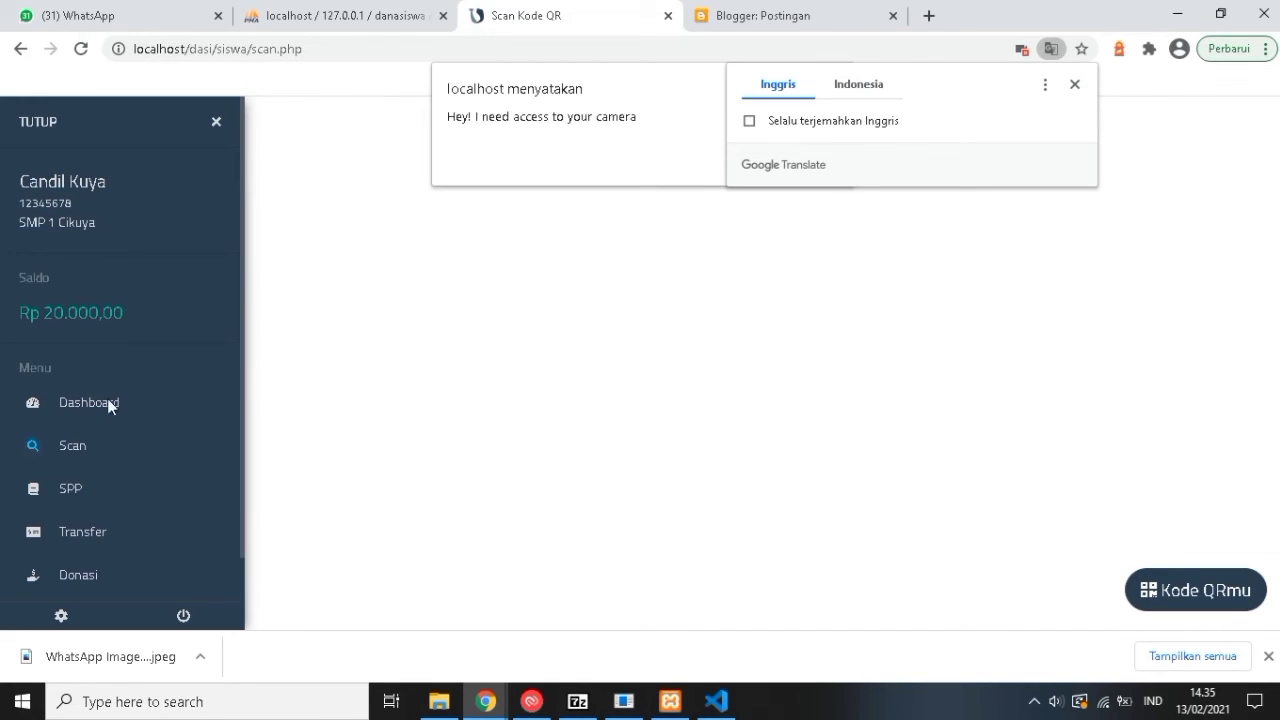
left_click(21, 49)
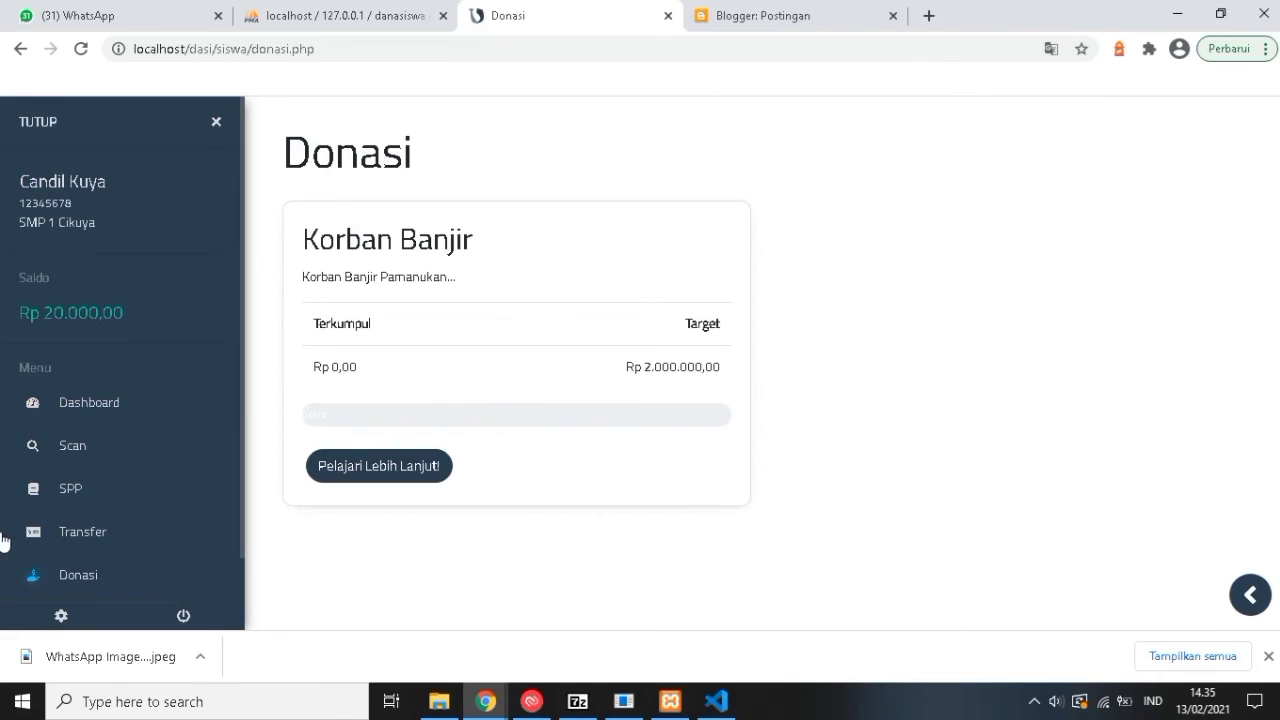
Look over the Transfer page's destination NISN field, then go to Donasi listing Korban Banjir.
scroll(105, 529, "down", 1)
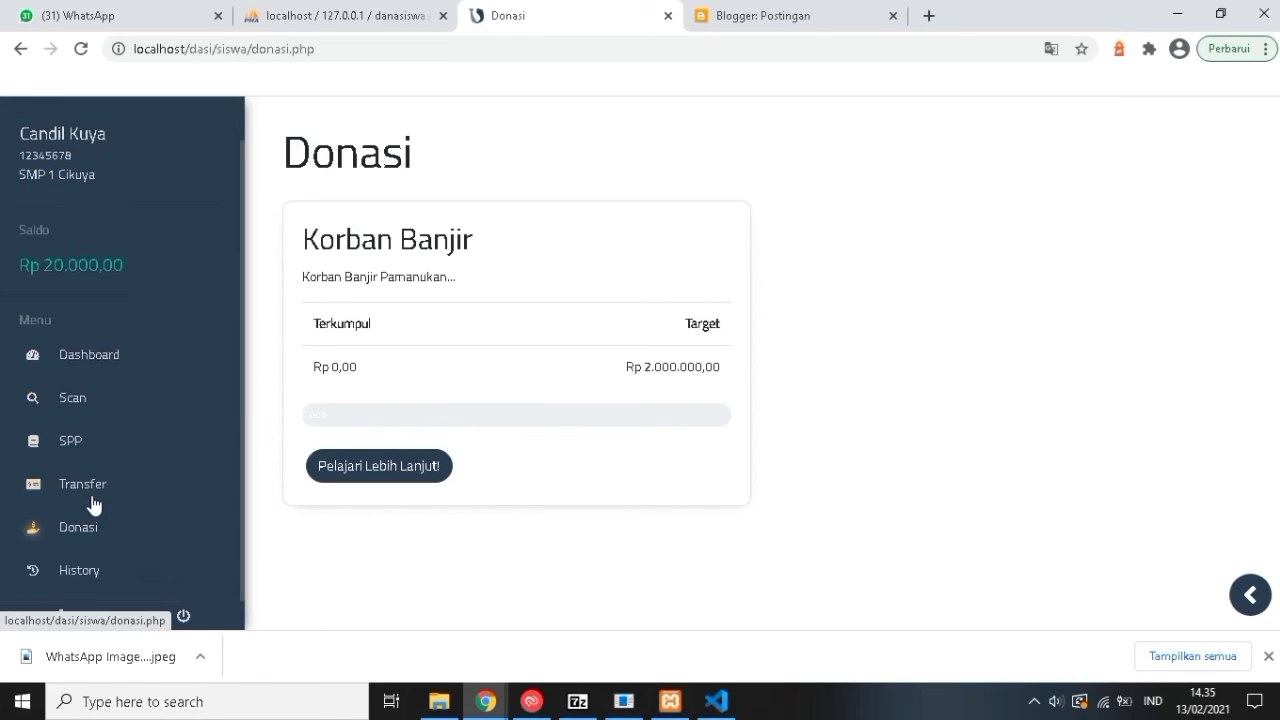
left_click(88, 495)
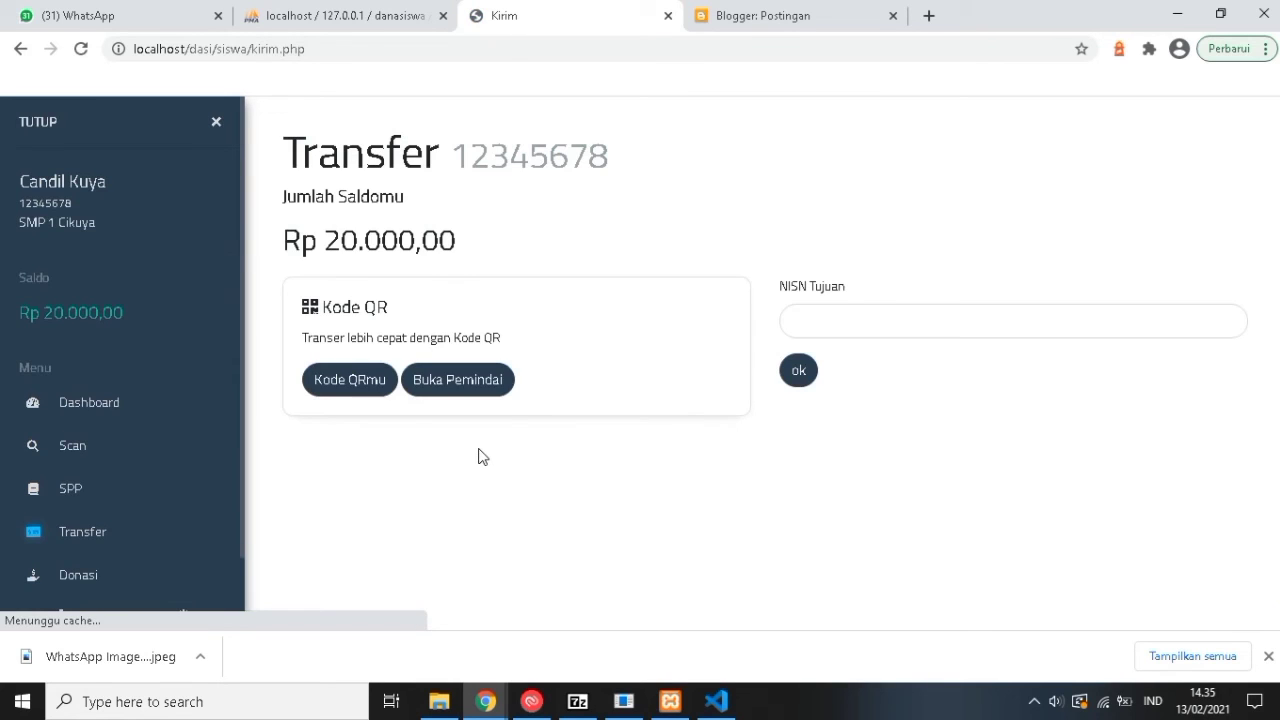
left_click(826, 317)
left_click(655, 290)
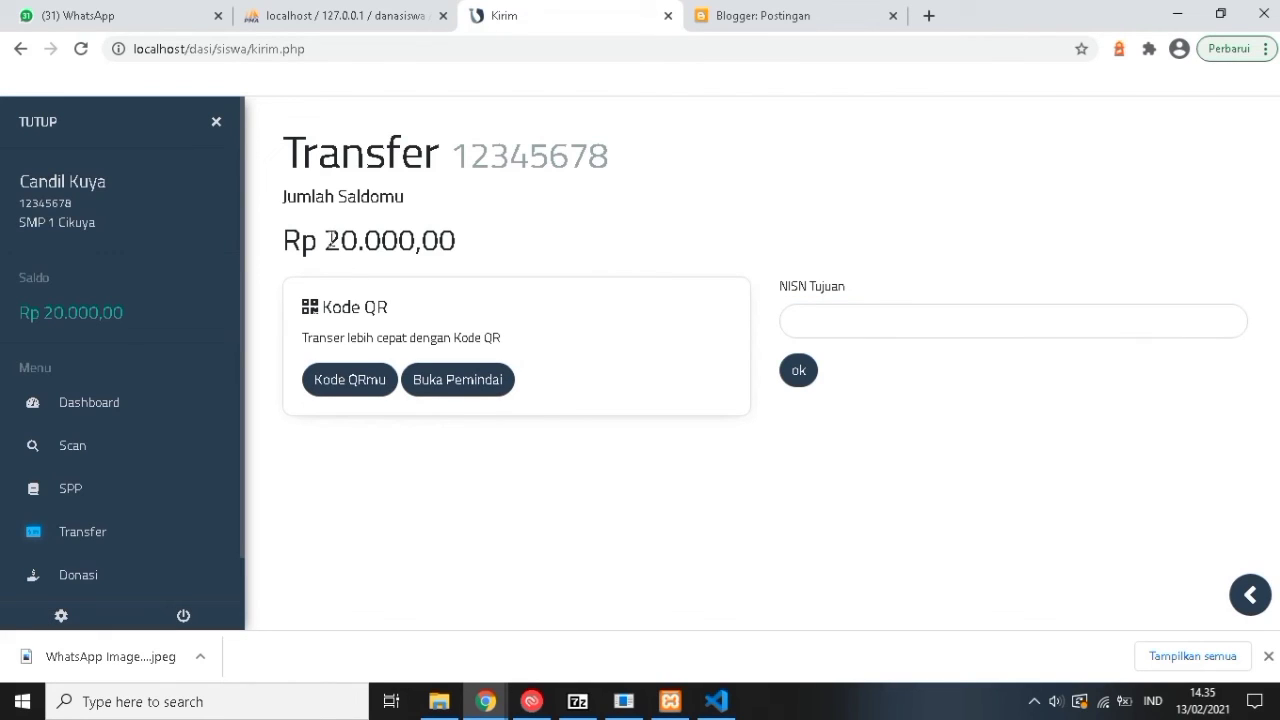
scroll(83, 554, "down", 1)
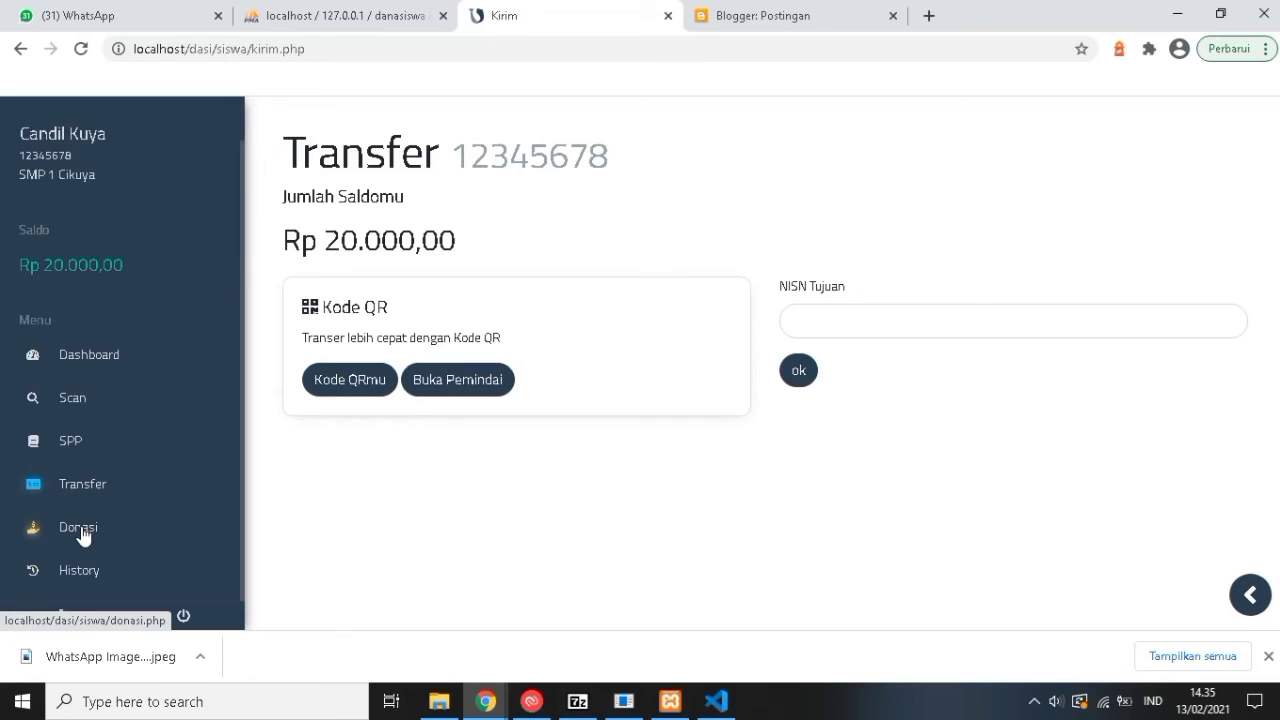
left_click(112, 531)
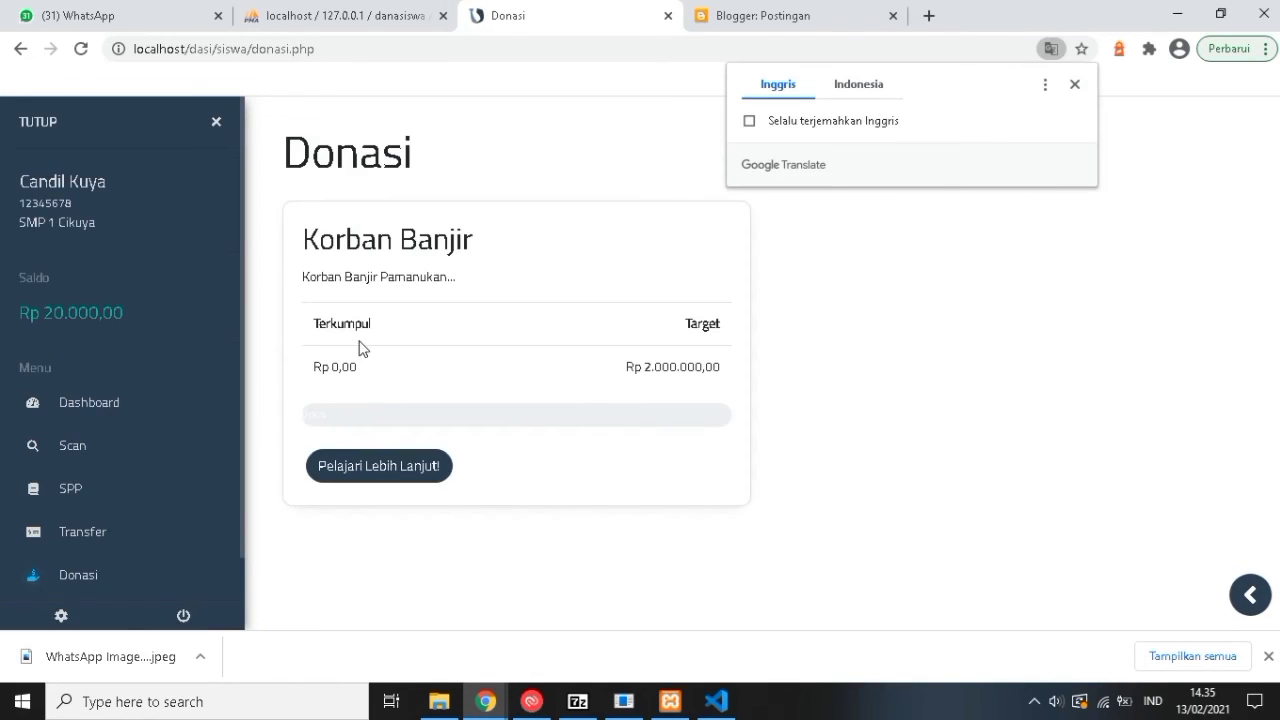
Open the Korban Banjir campaign, keep donor details shown, and enter 100000 as the amount.
left_click(386, 469)
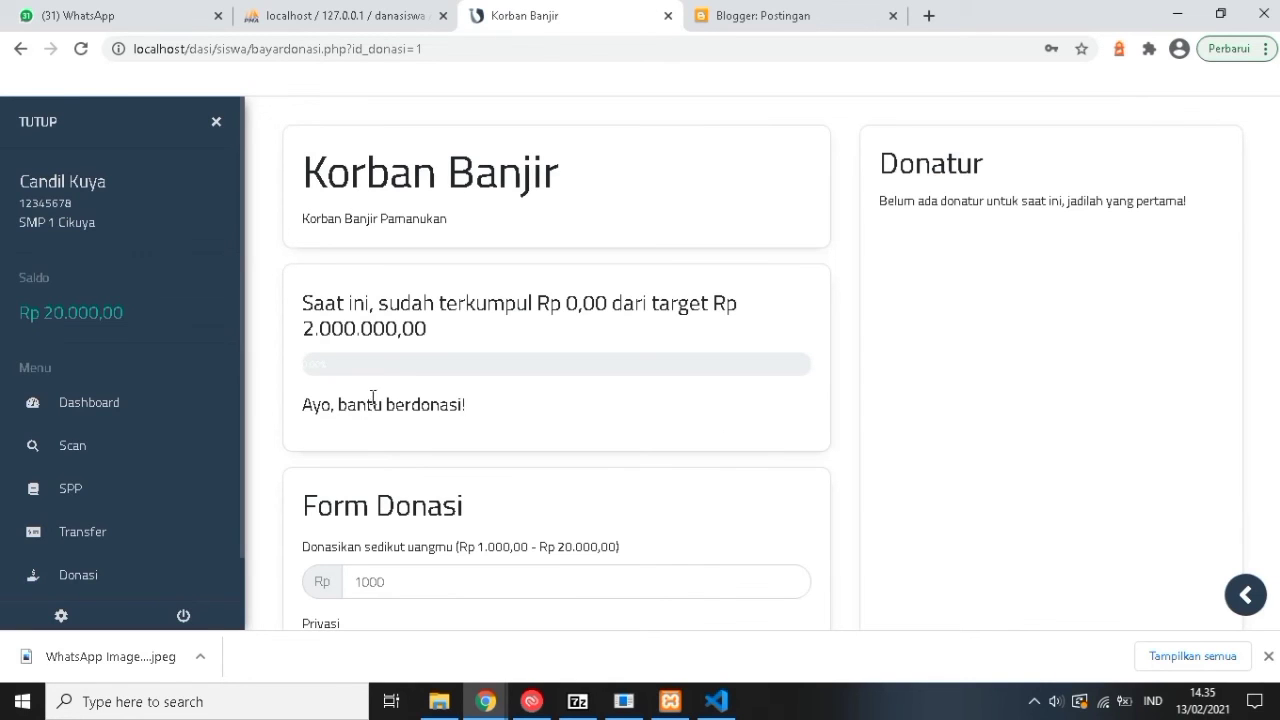
scroll(370, 350, "down", 2)
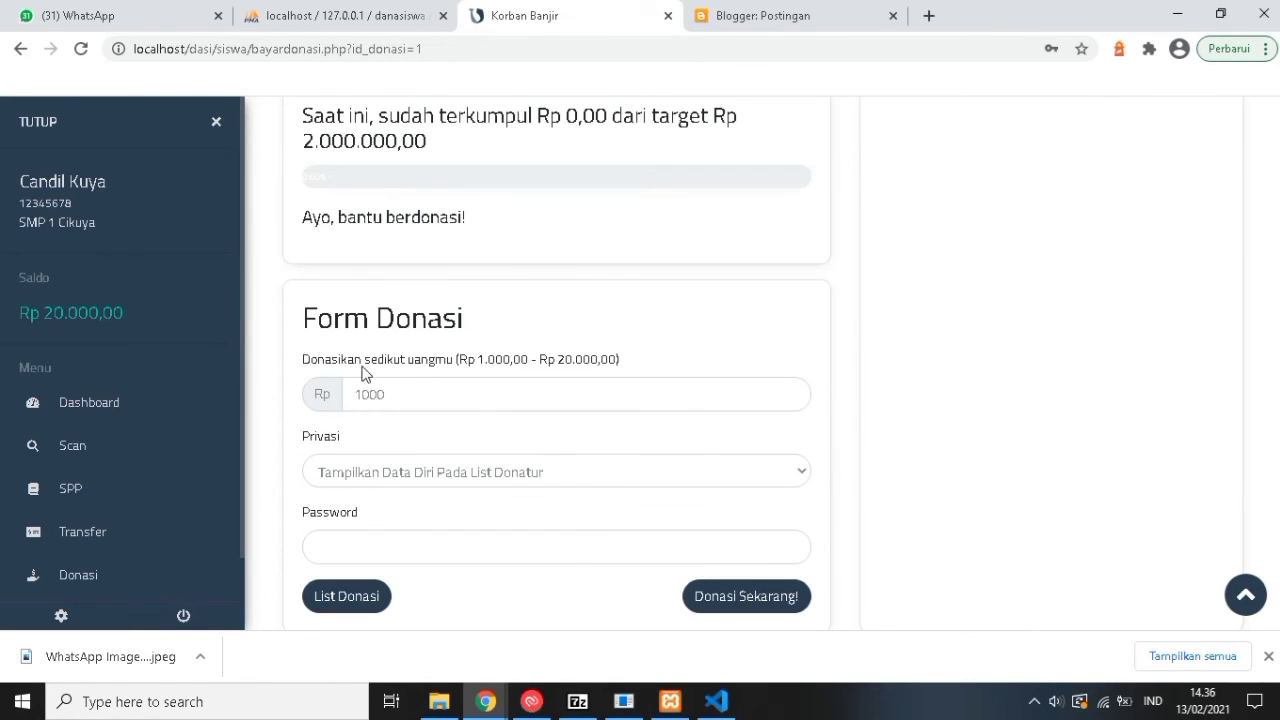
left_click(369, 394)
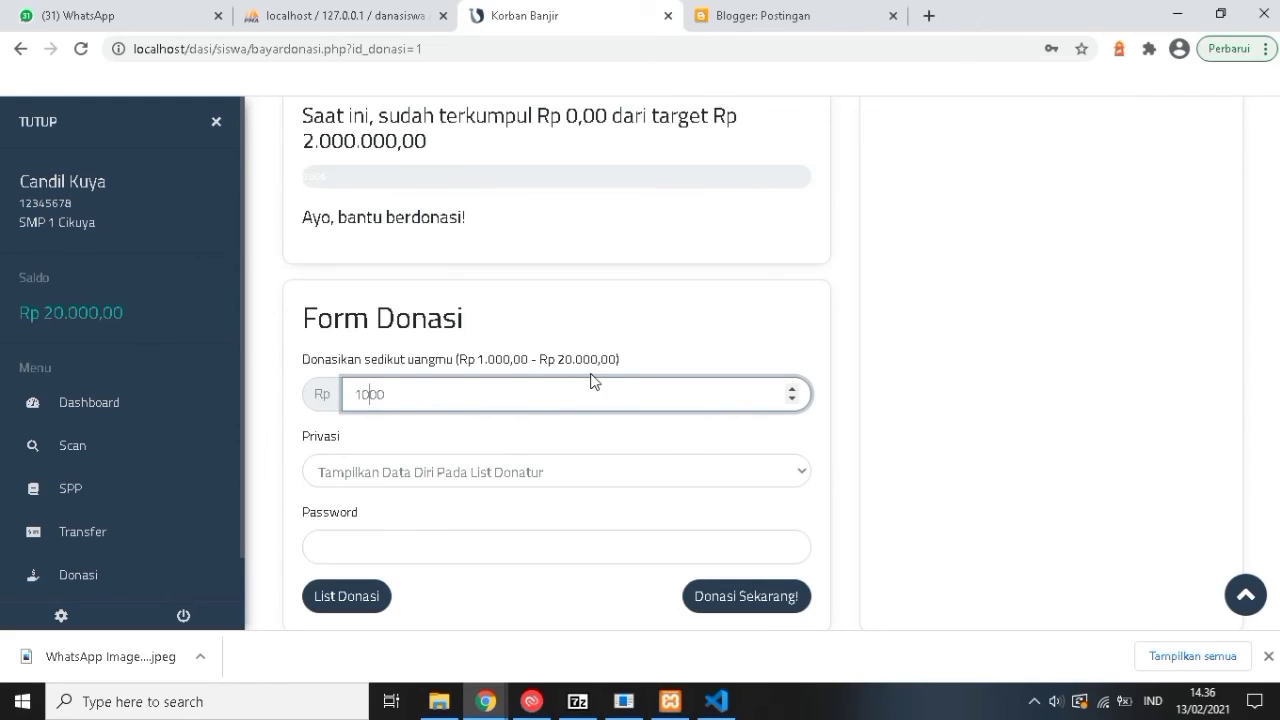
scroll(596, 364, "up", 2)
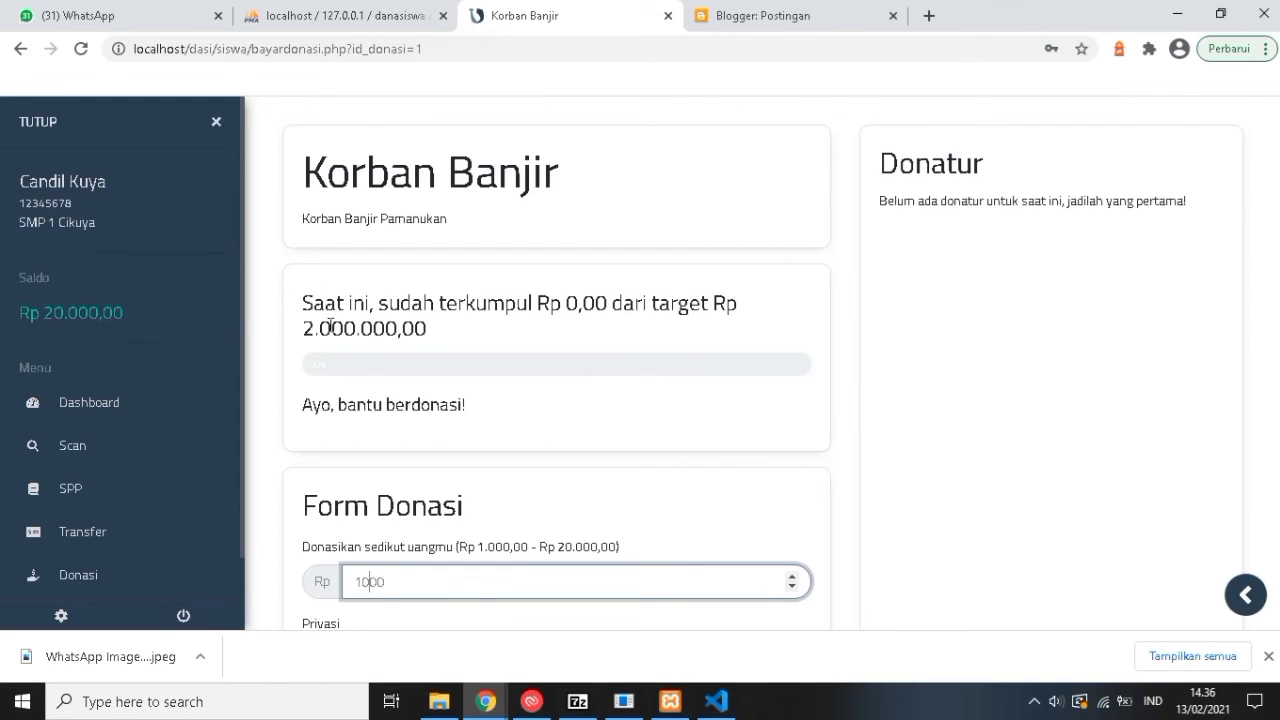
scroll(362, 398, "down", 2)
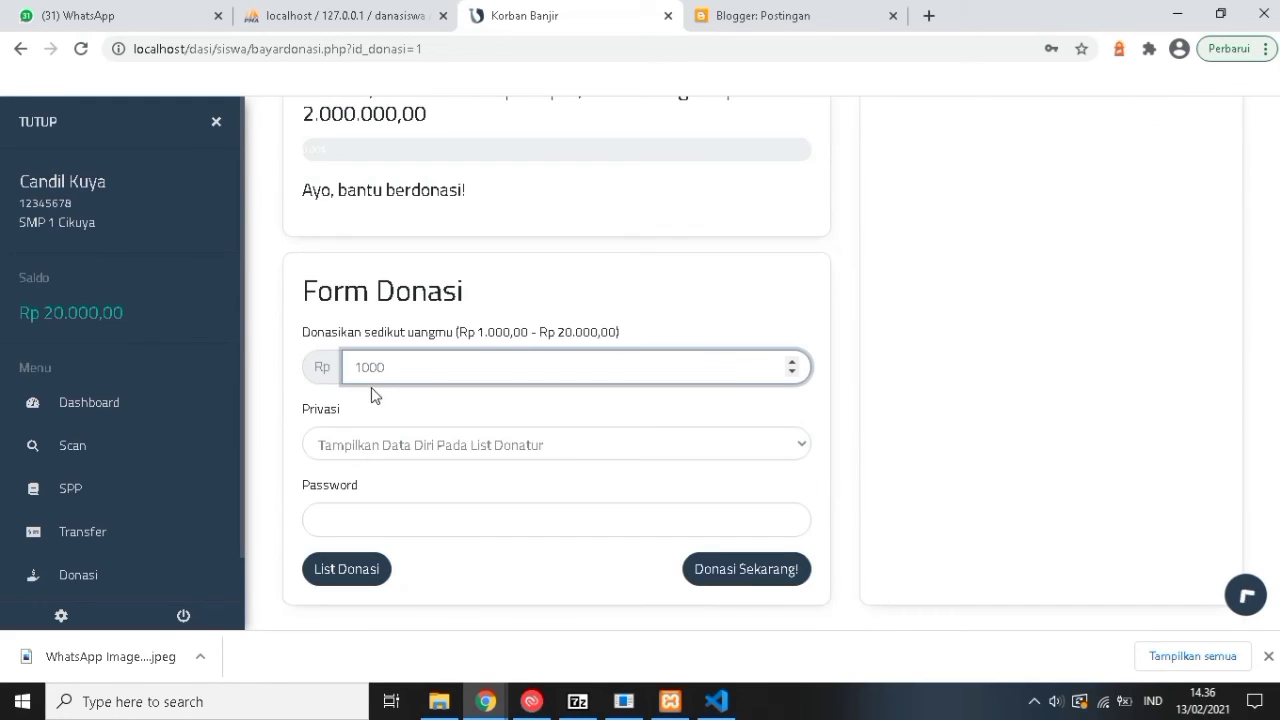
left_click(379, 444)
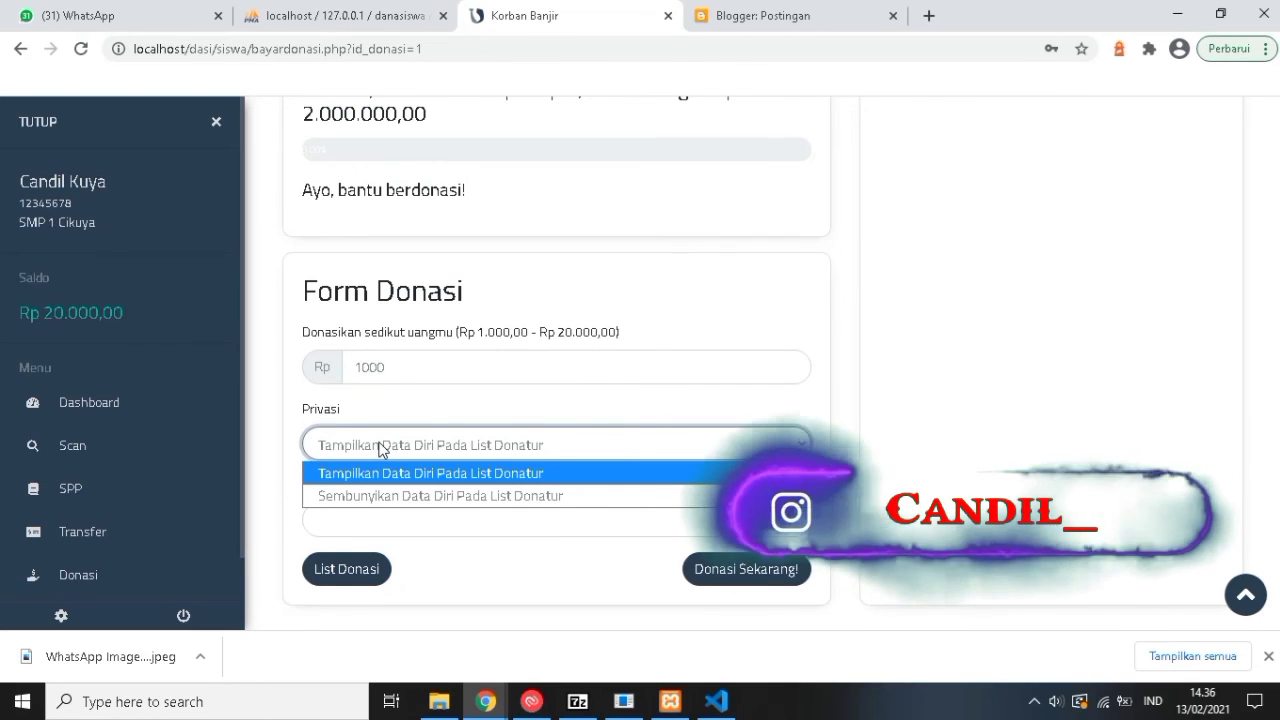
left_click(379, 440)
left_click(365, 366)
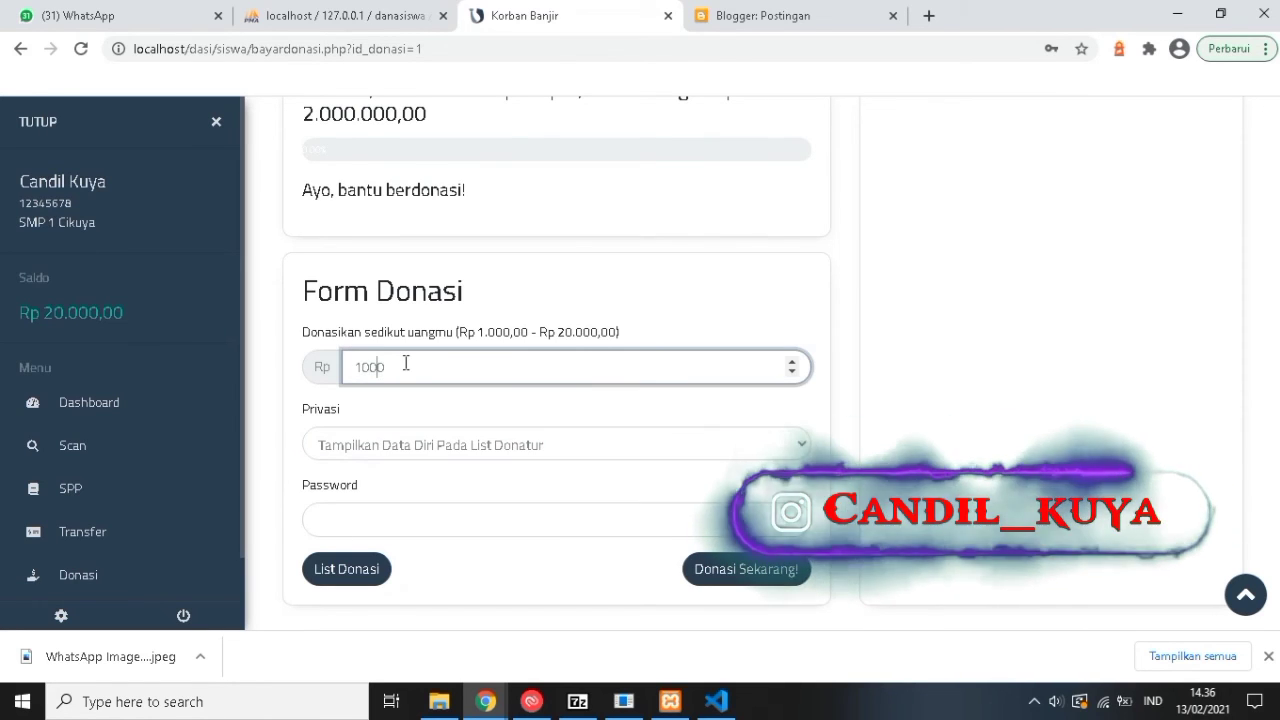
left_click(406, 365)
type("0")
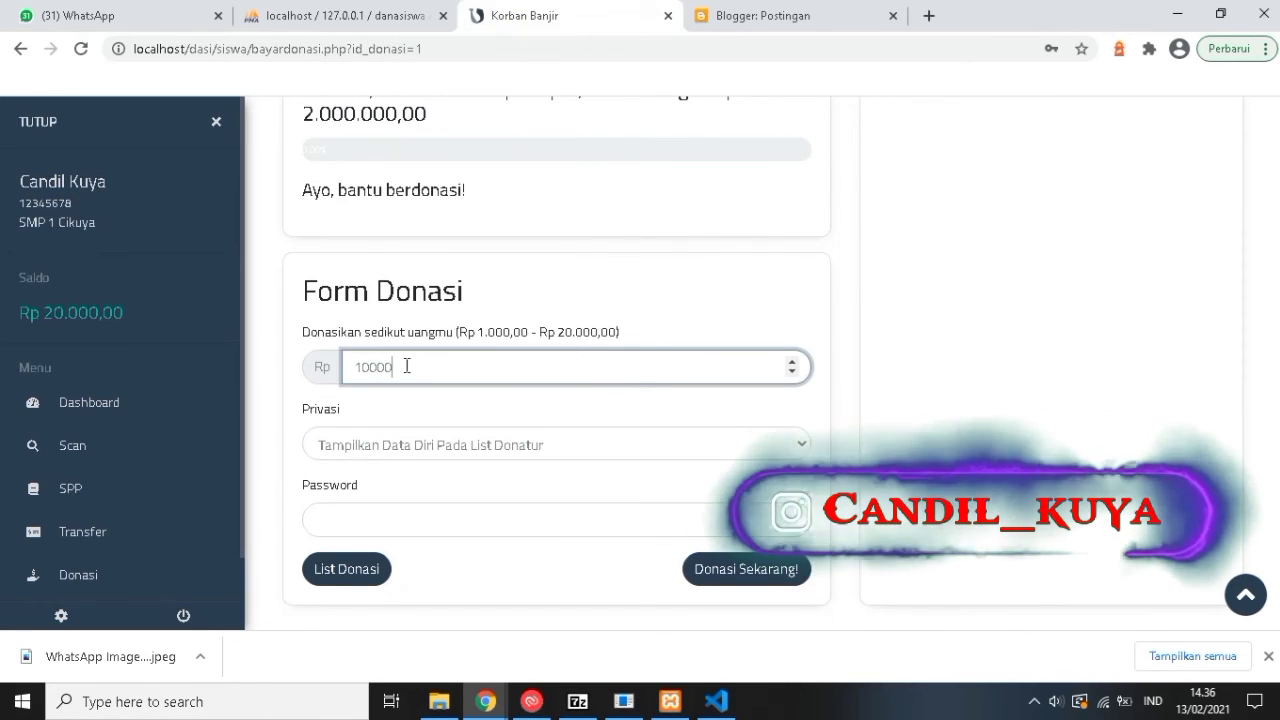
type("0")
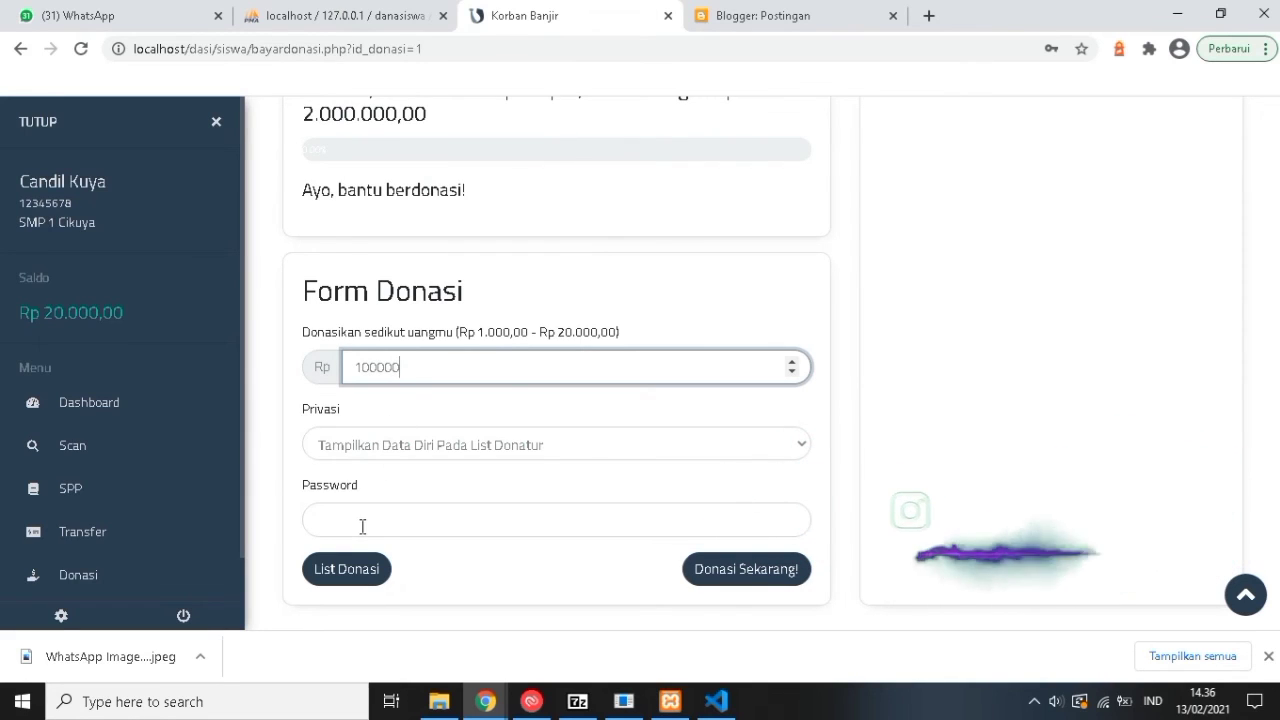
Fill in the account password and submit the 100000 donation, which is rejected as over the limit.
left_click(362, 524)
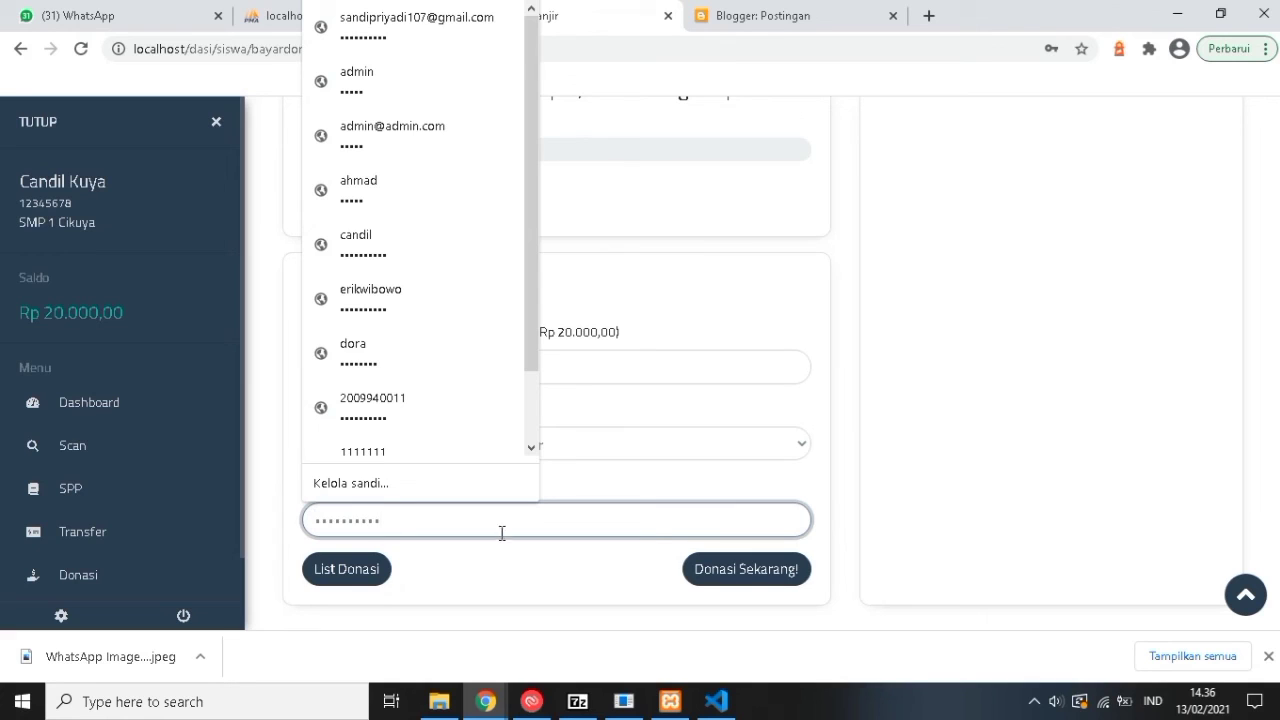
left_click(738, 24)
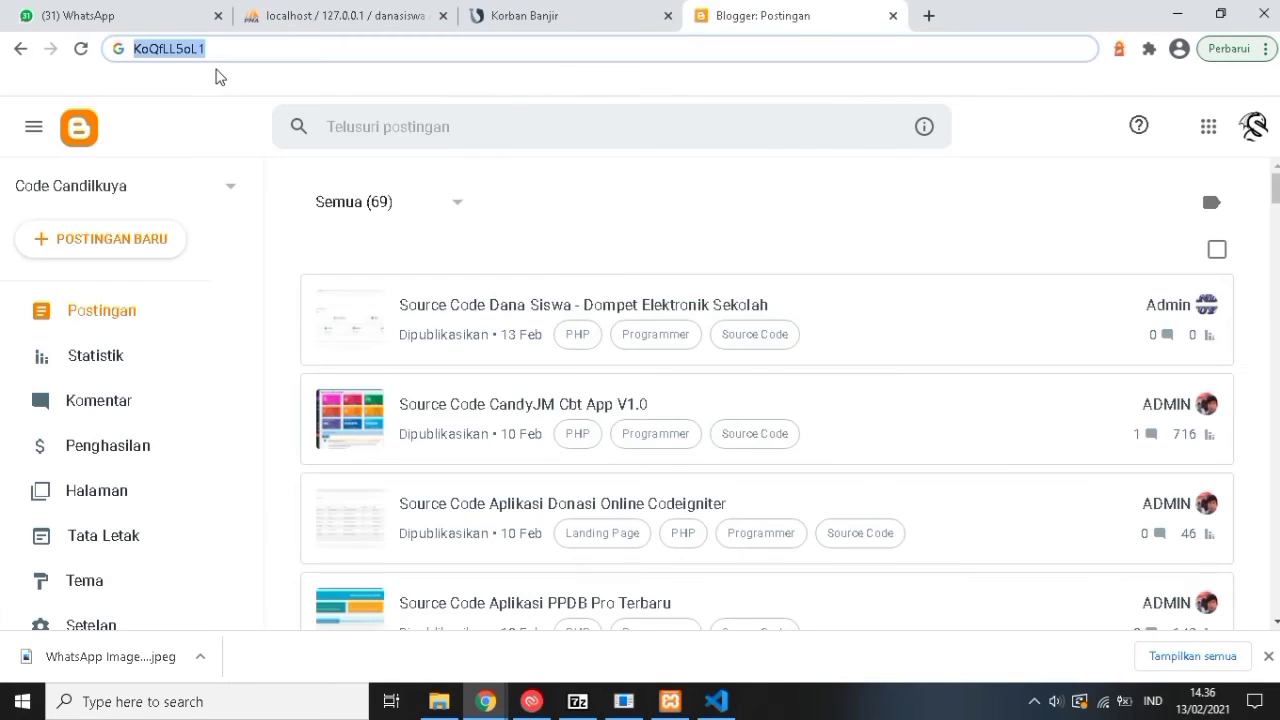
key("ctrl+shift+Tab")
left_click(346, 523)
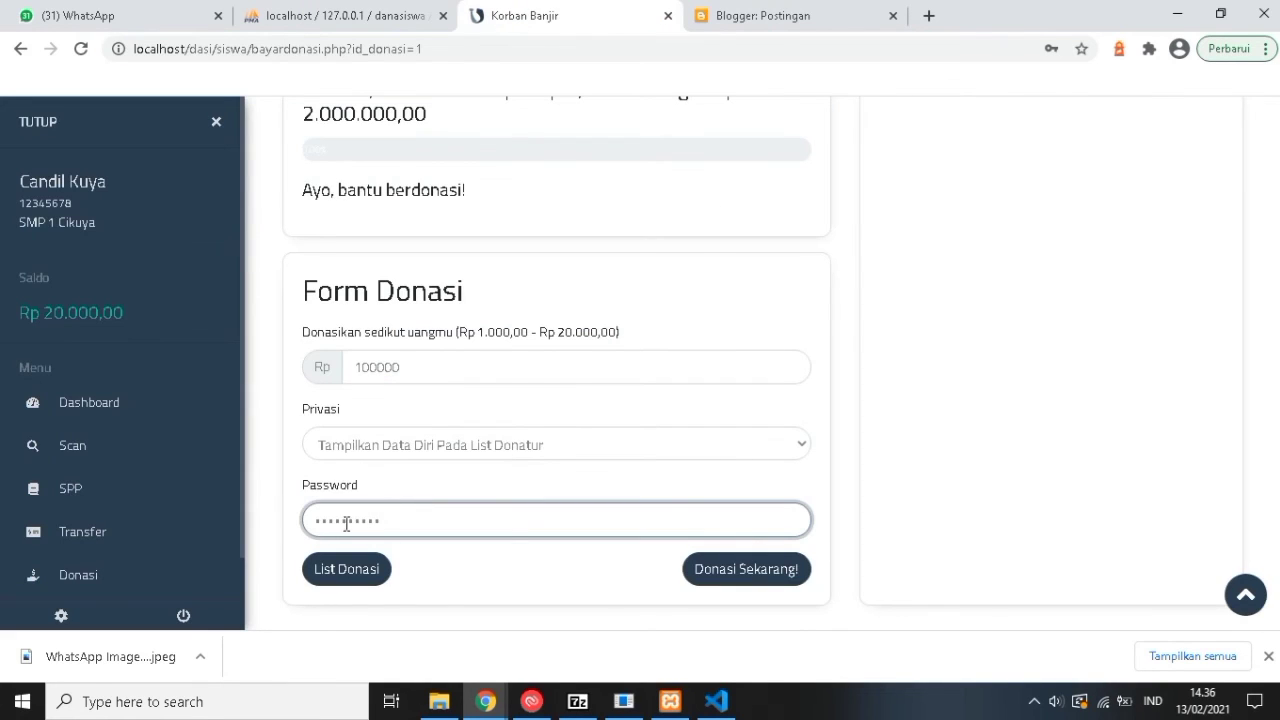
left_click(745, 569)
Correct the amount to 10000 and submit the donation successfully.
scroll(545, 452, "up", 2)
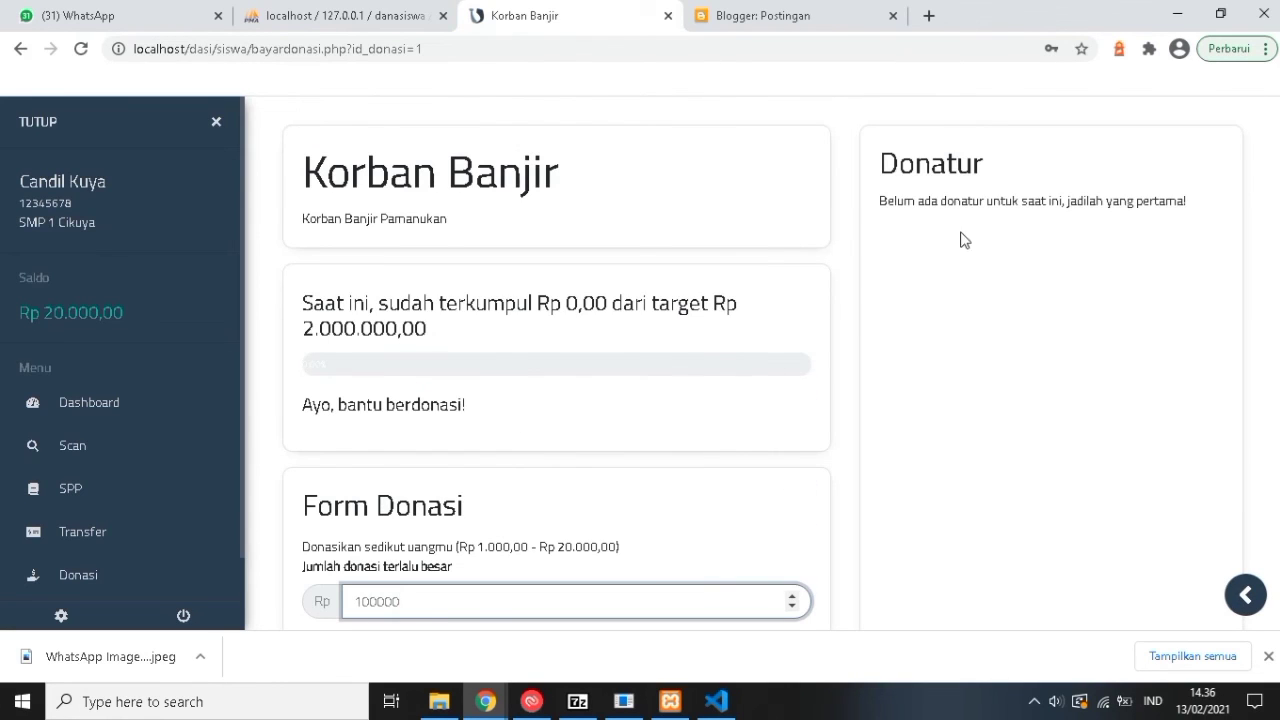
scroll(474, 457, "down", 2)
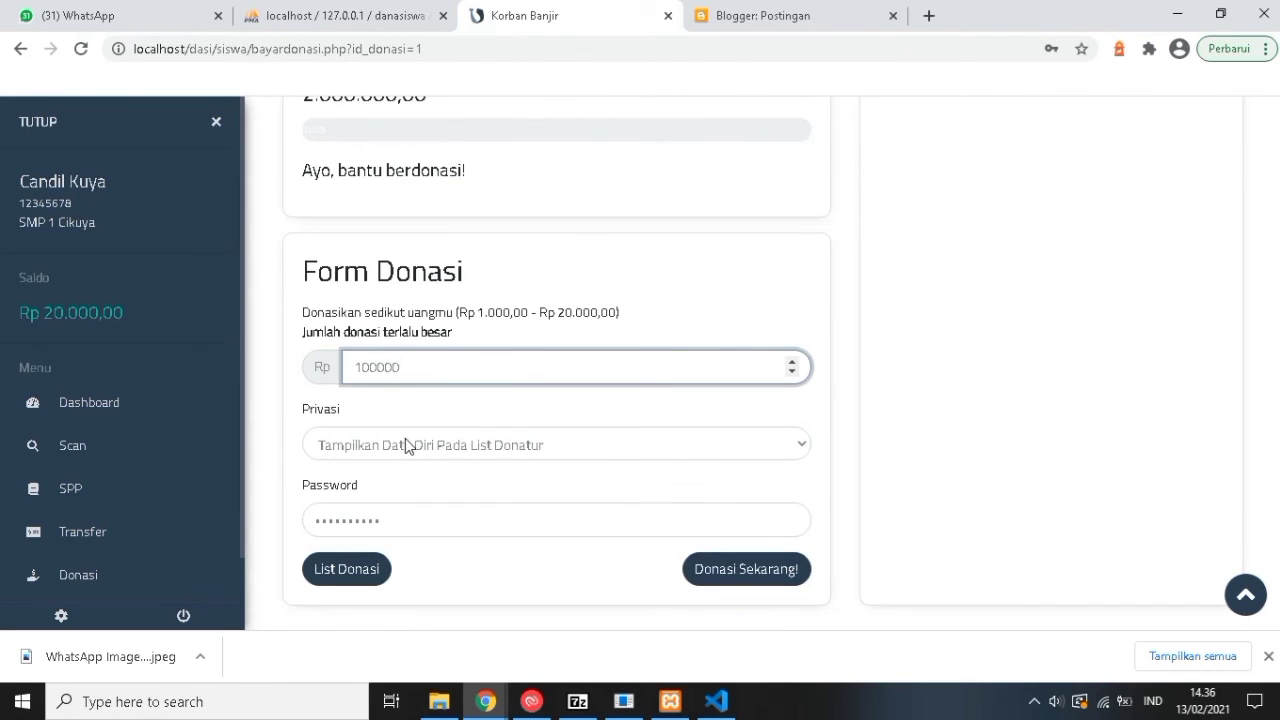
left_click(358, 518)
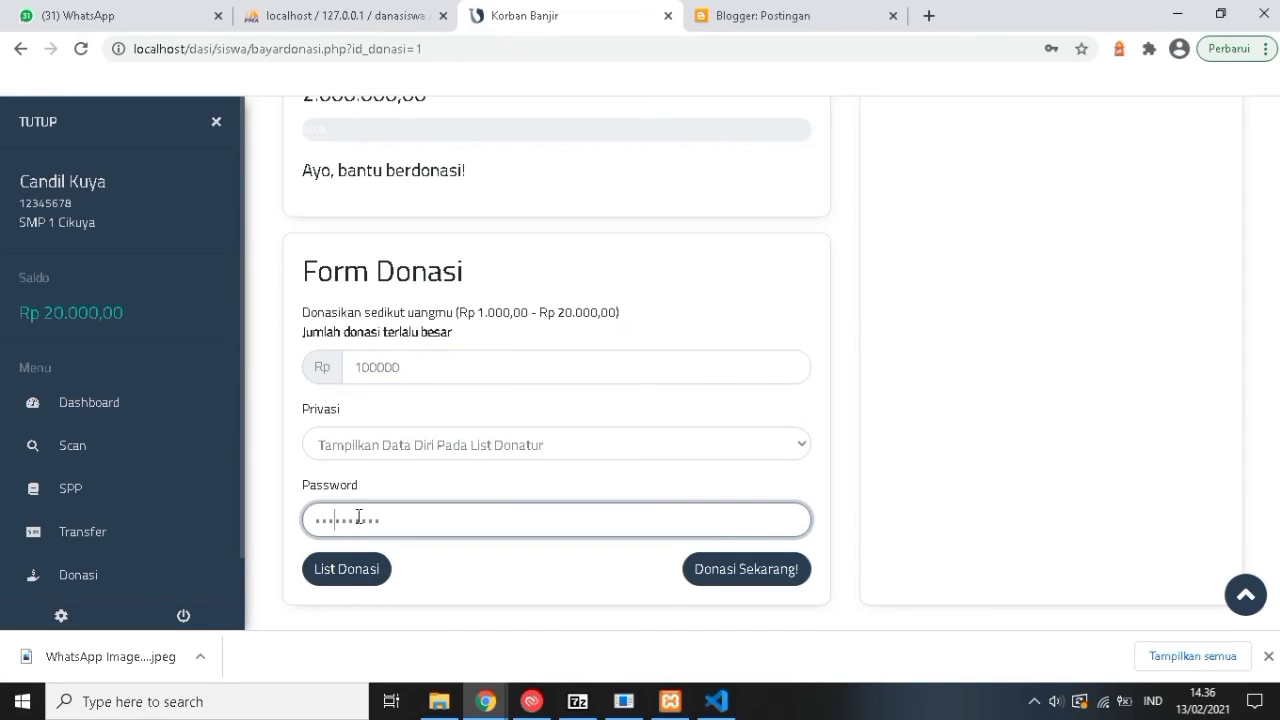
left_click(427, 367)
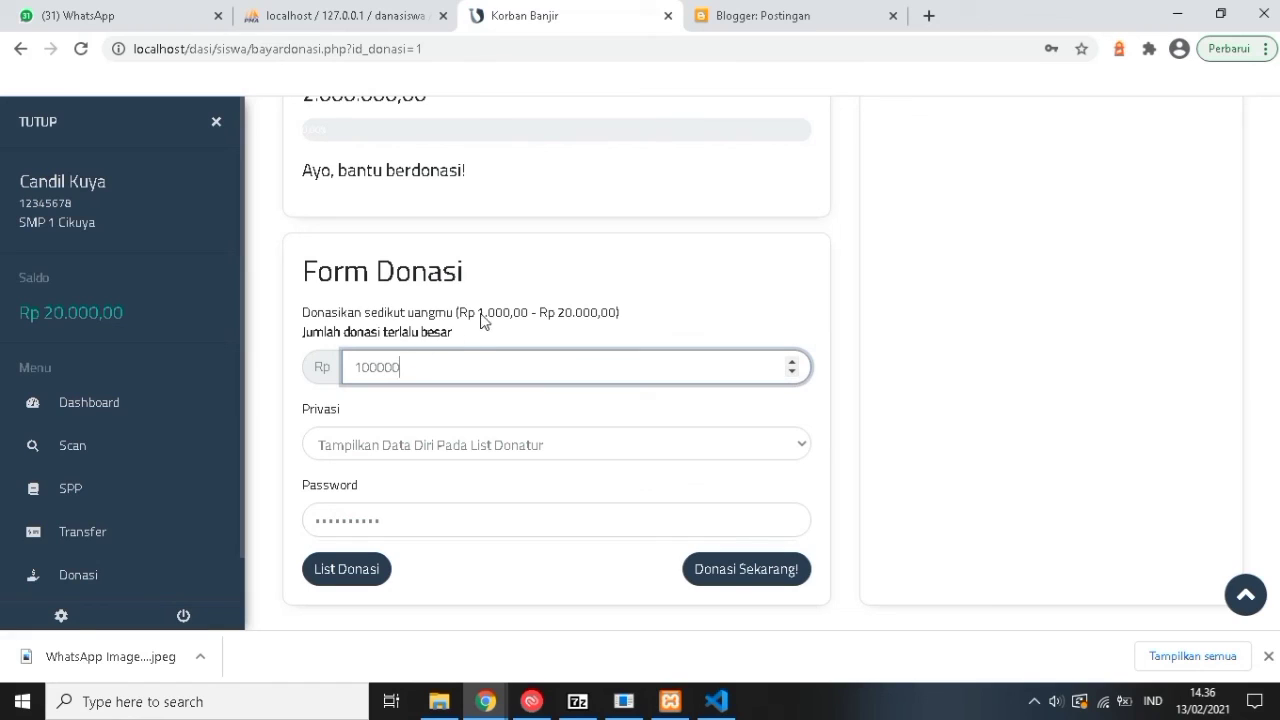
left_click(415, 363)
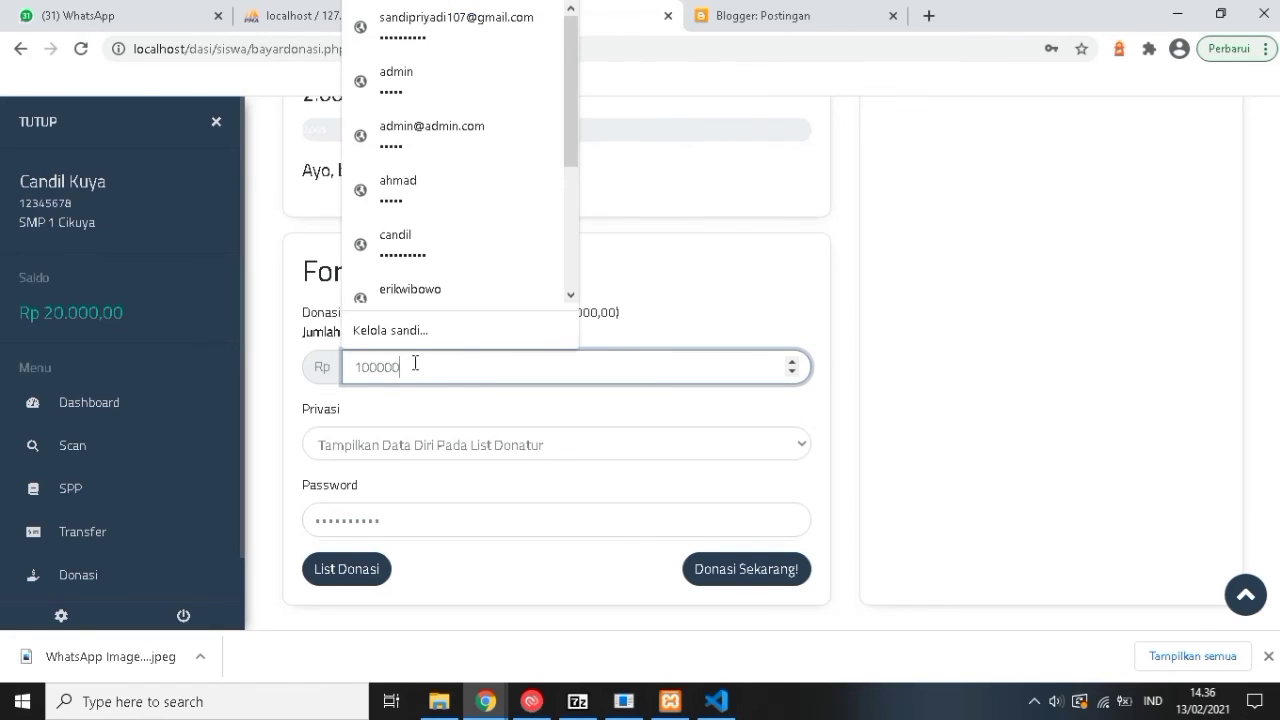
key("BackSpace")
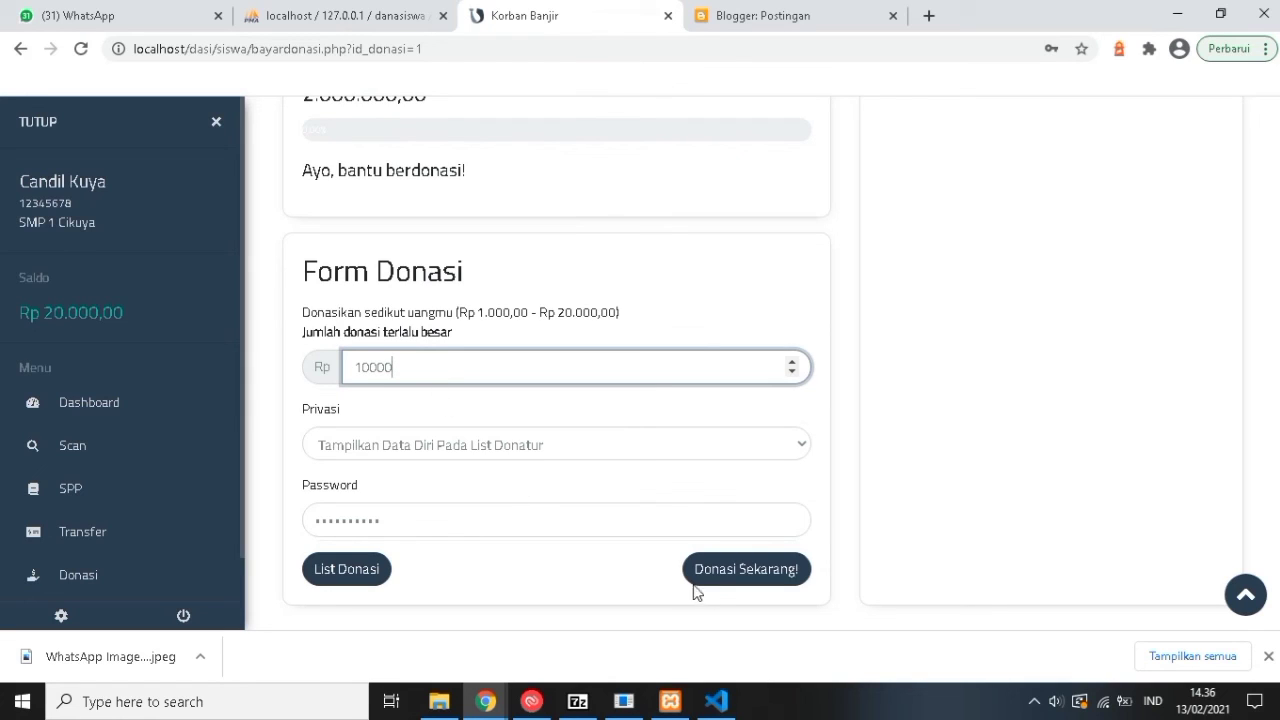
left_click(735, 583)
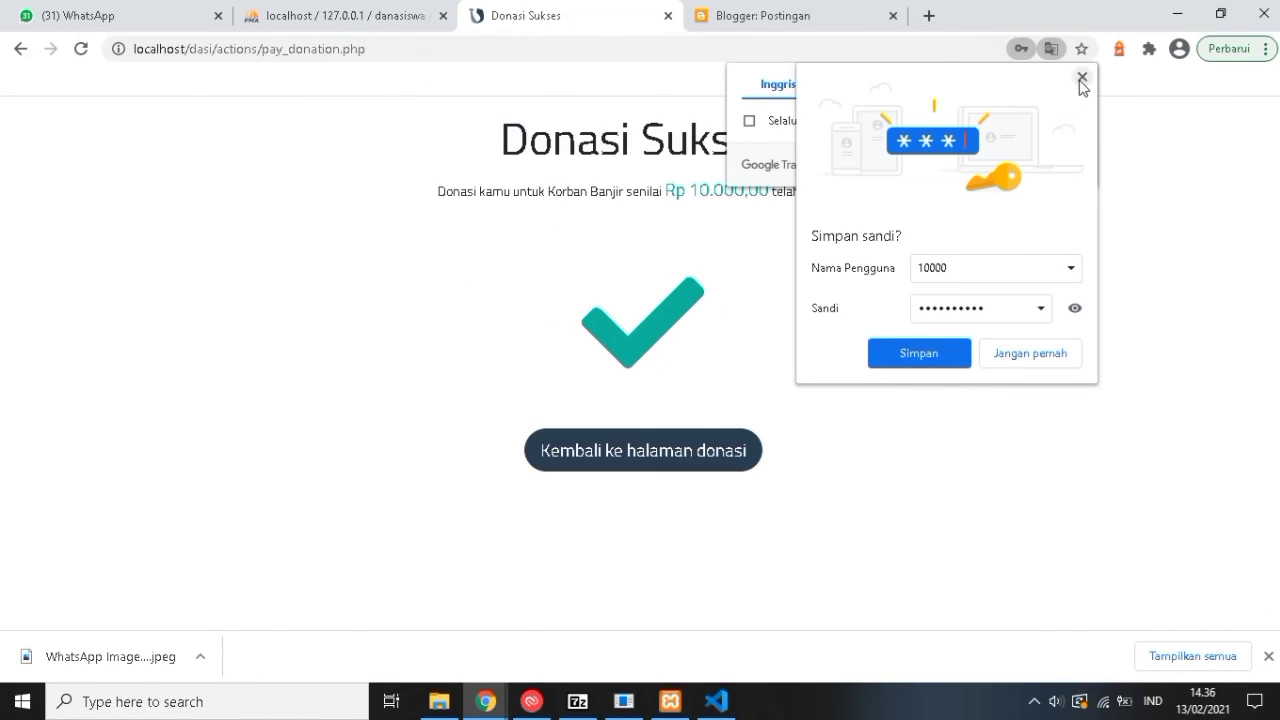
Dismiss the save-password prompt and return to Korban Banjir, now showing Rp 10.000 collected.
left_click(1080, 80)
left_click(658, 465)
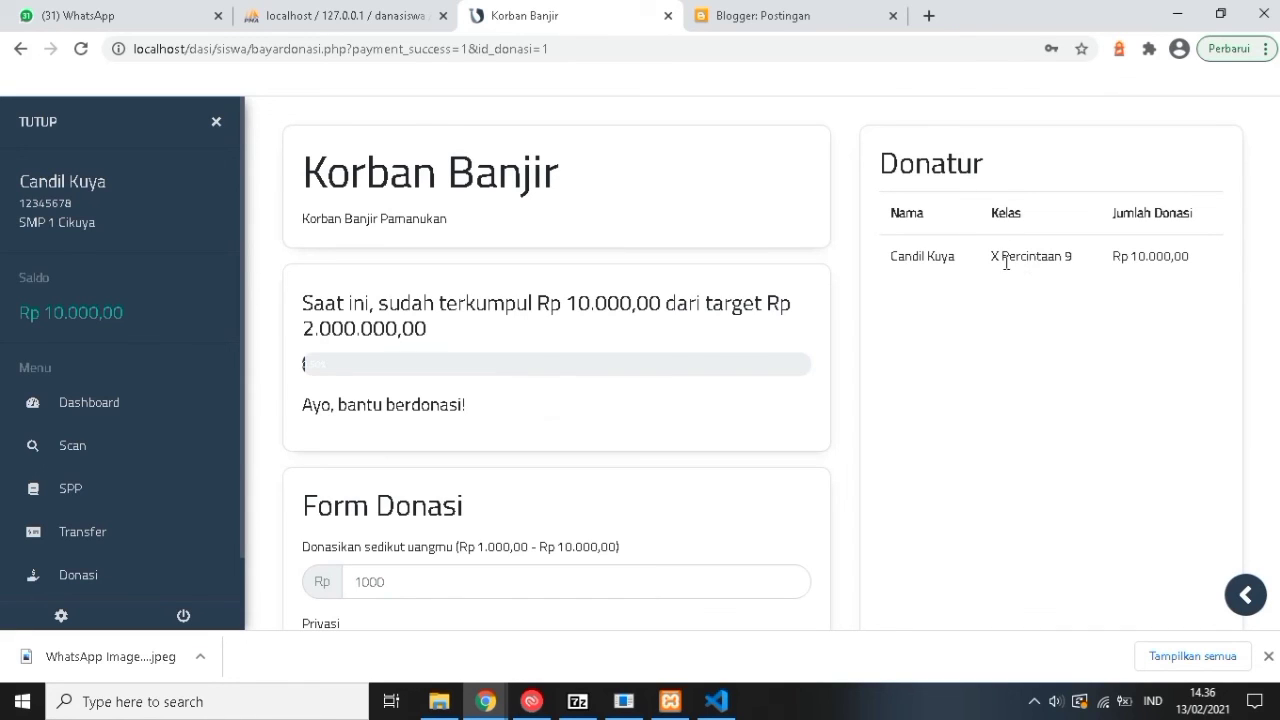
scroll(576, 467, "down", 2)
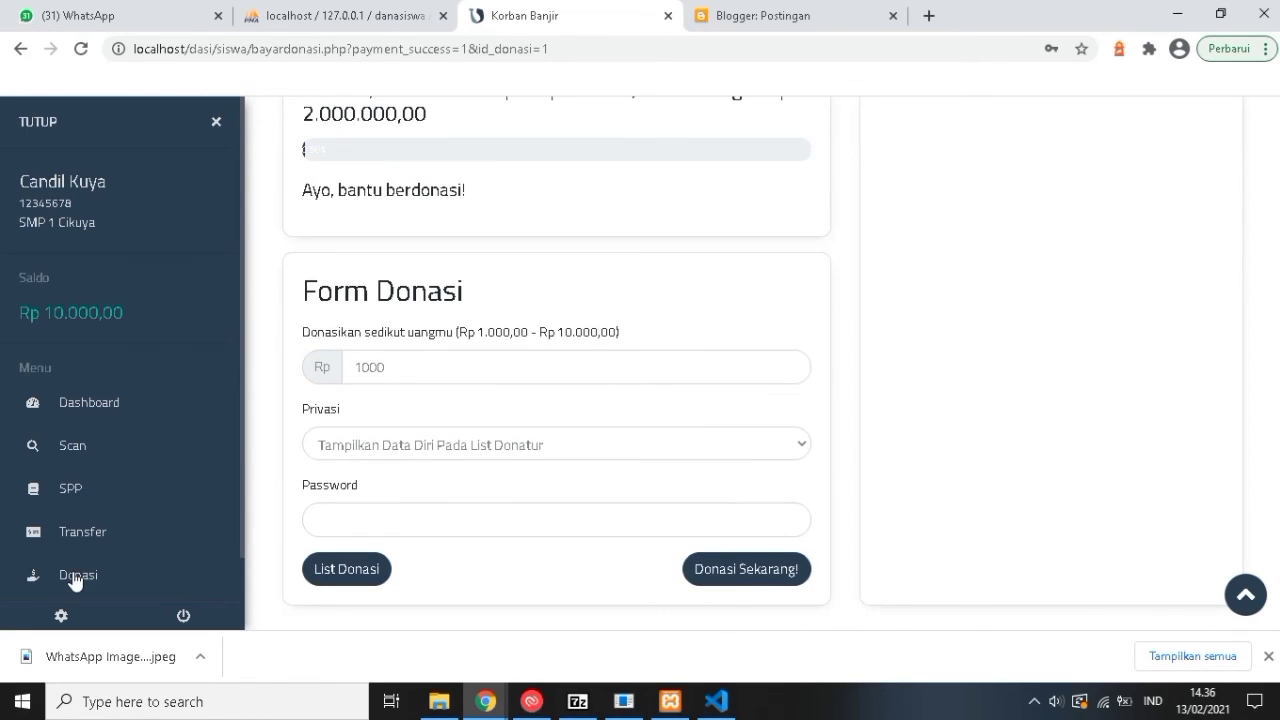
scroll(82, 572, "down", 1)
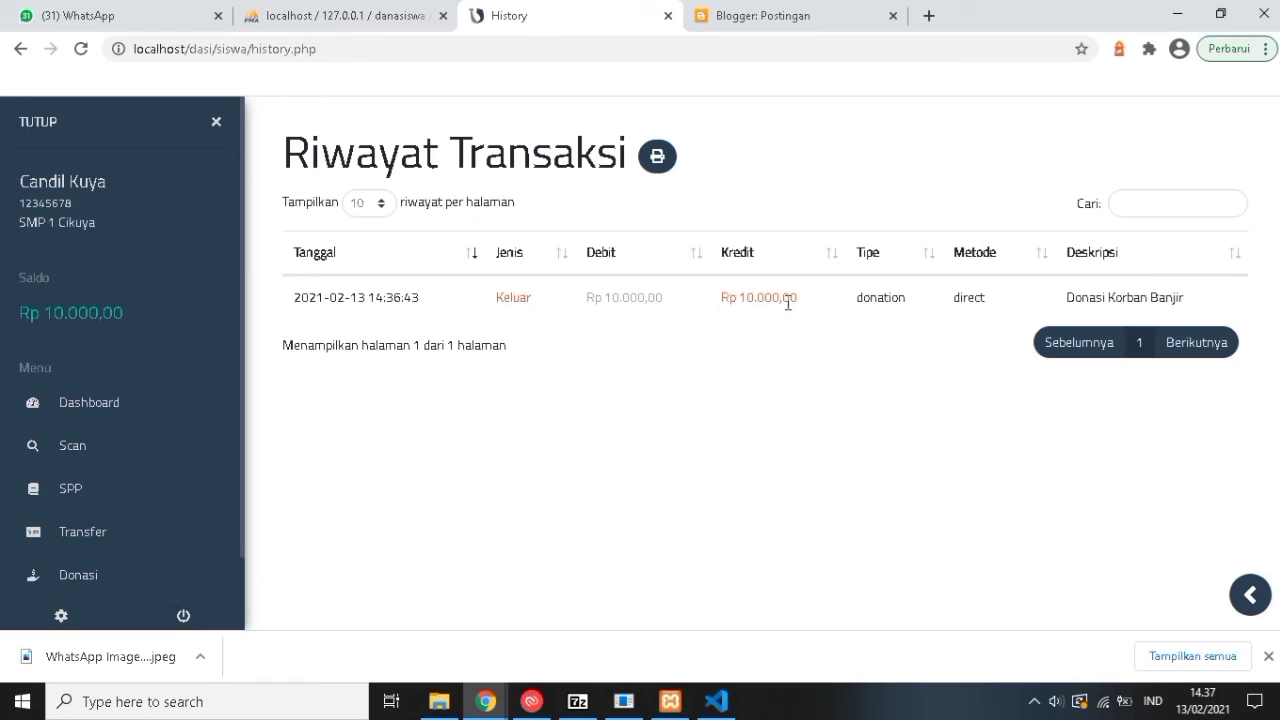
Export the transaction history as a PDF, review it, and close it.
left_click(663, 160)
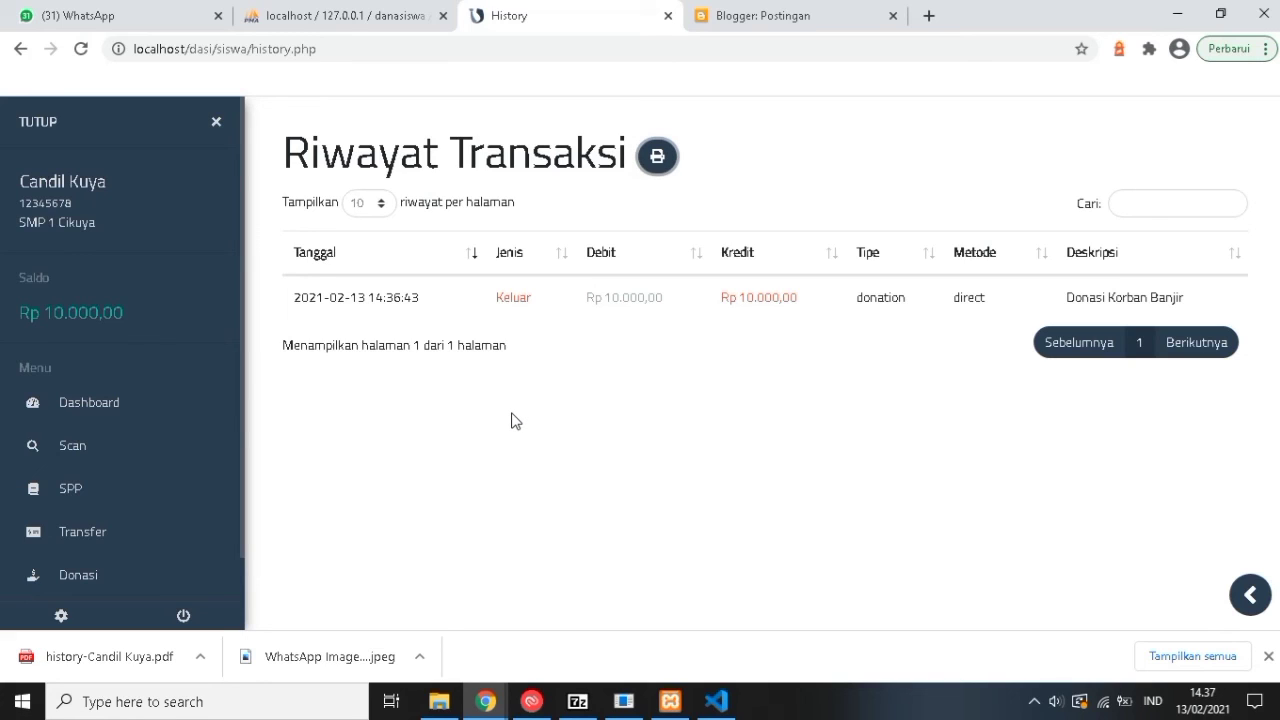
left_click(100, 662)
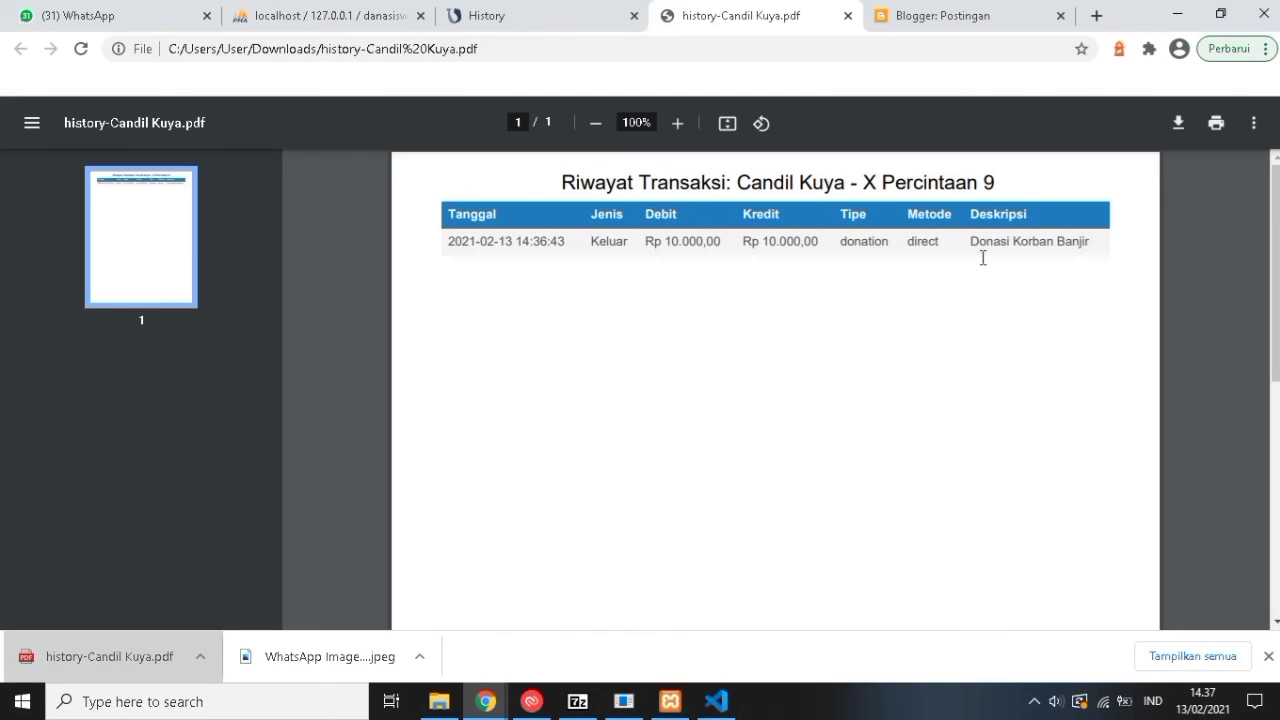
left_click(848, 16)
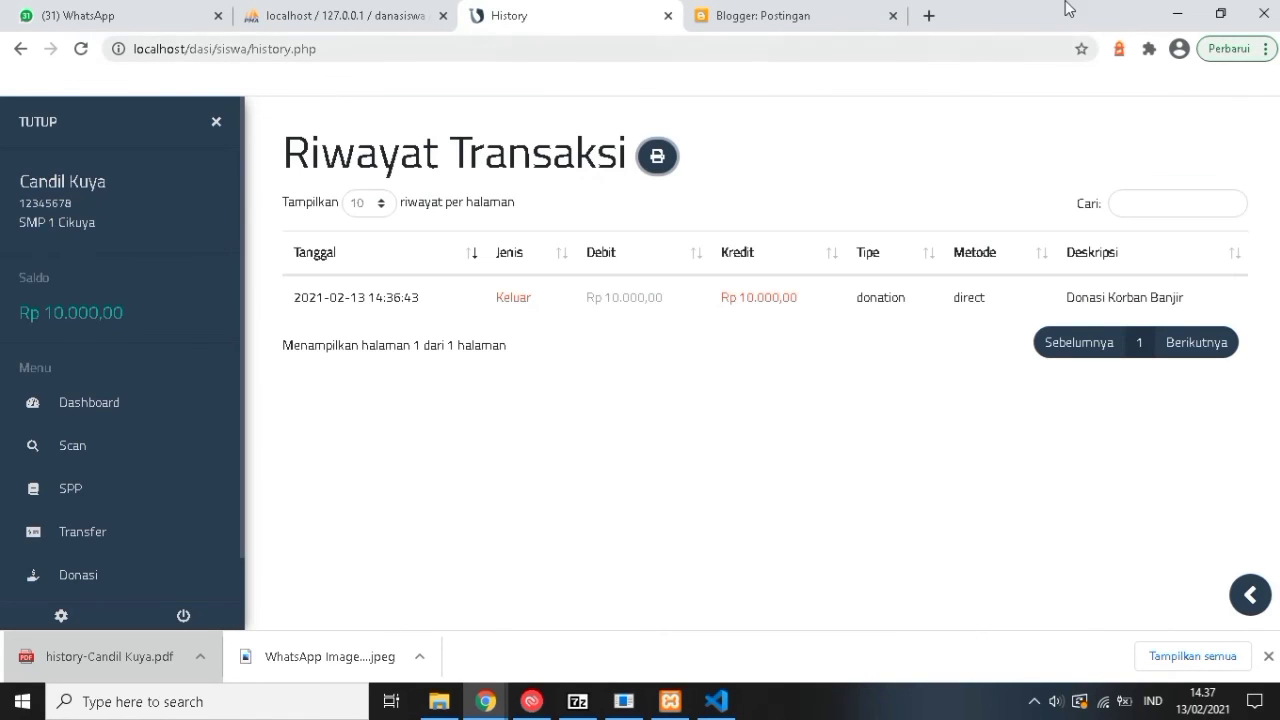
Minimize Chrome, Explorer and VS Code to reveal the XAMPP Control Panel.
left_click(1181, 15)
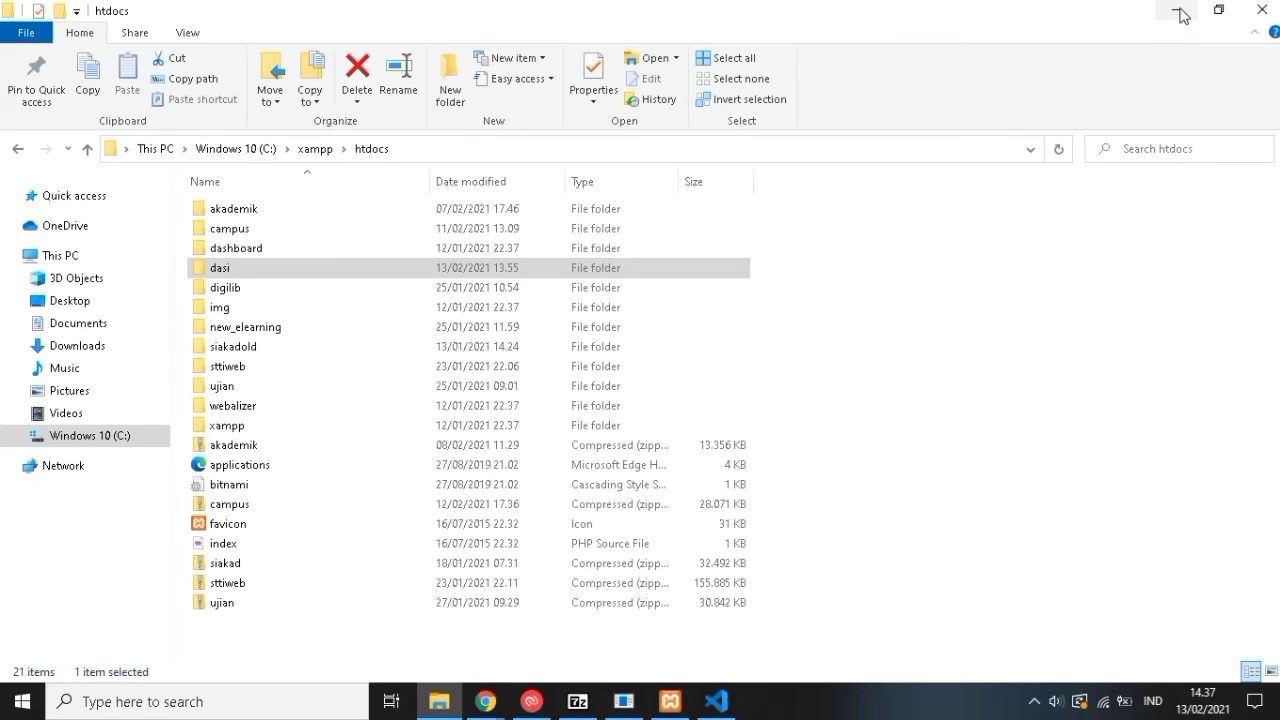
left_click(1180, 13)
left_click(1178, 20)
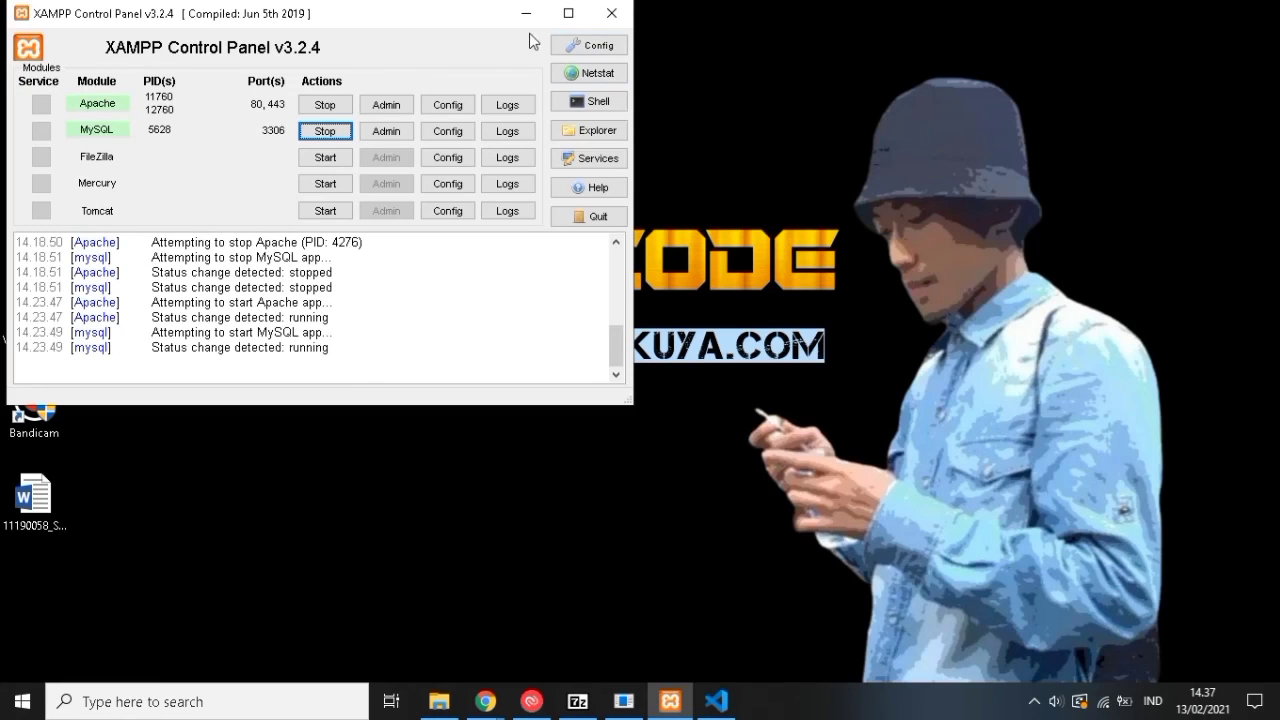